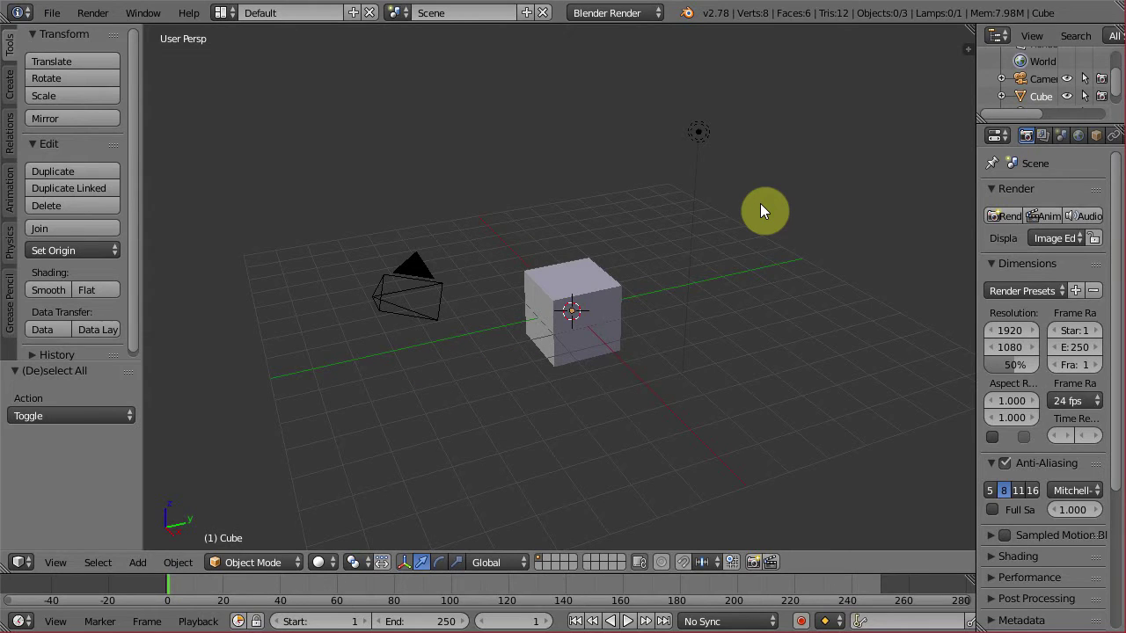
Delete the default cube, camera and lamp from the scene.
right_click(614, 323)
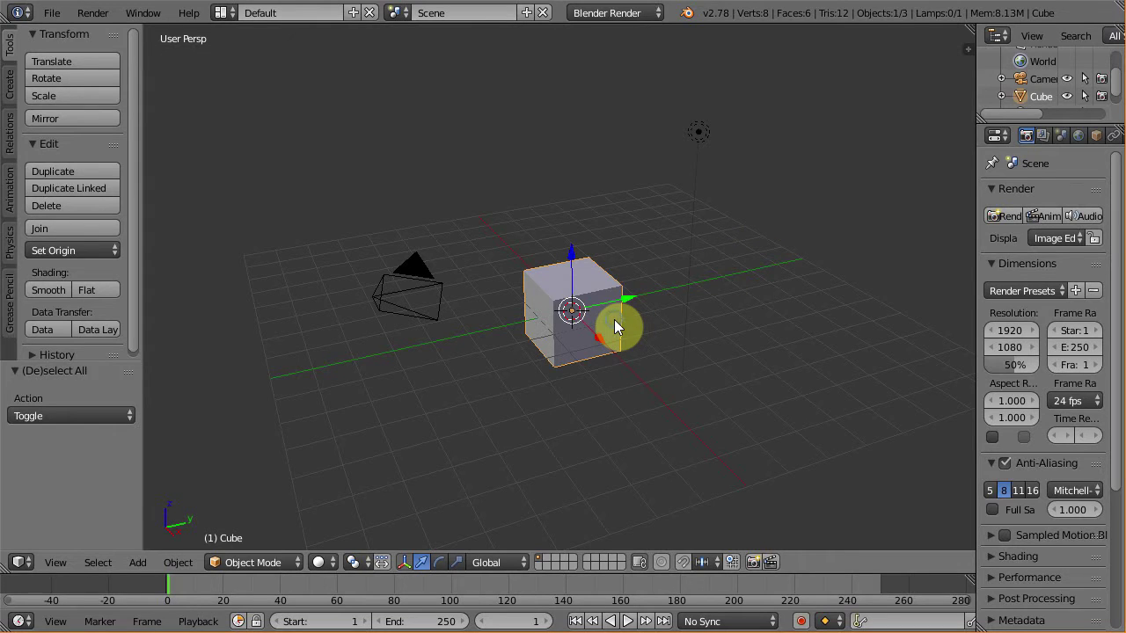
right_click(411, 268, "shift")
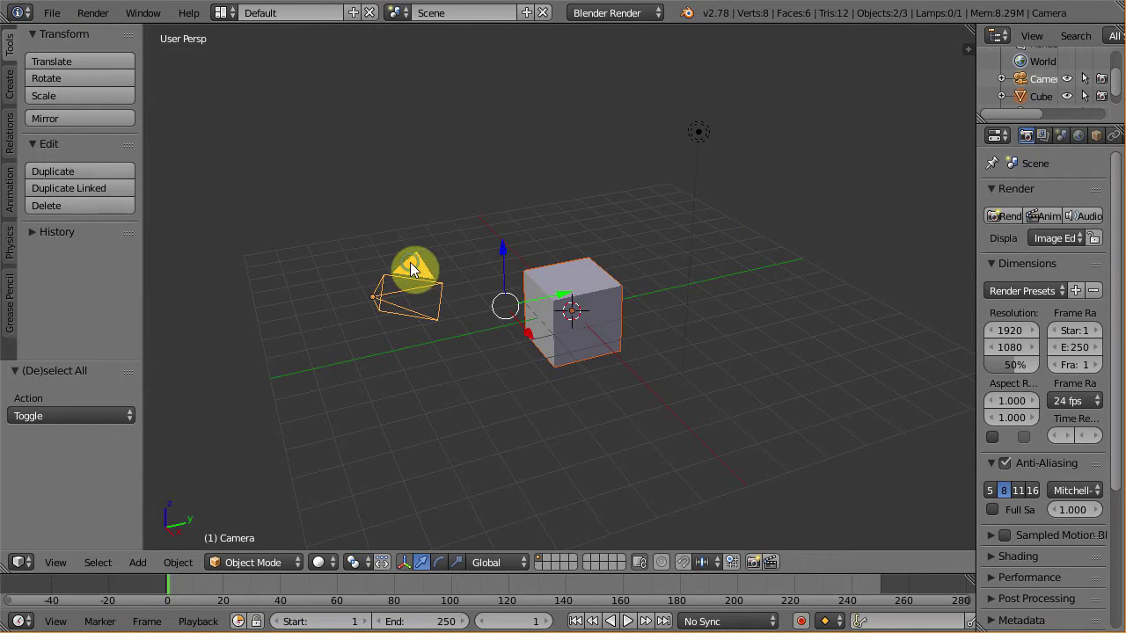
right_click(688, 139, "shift")
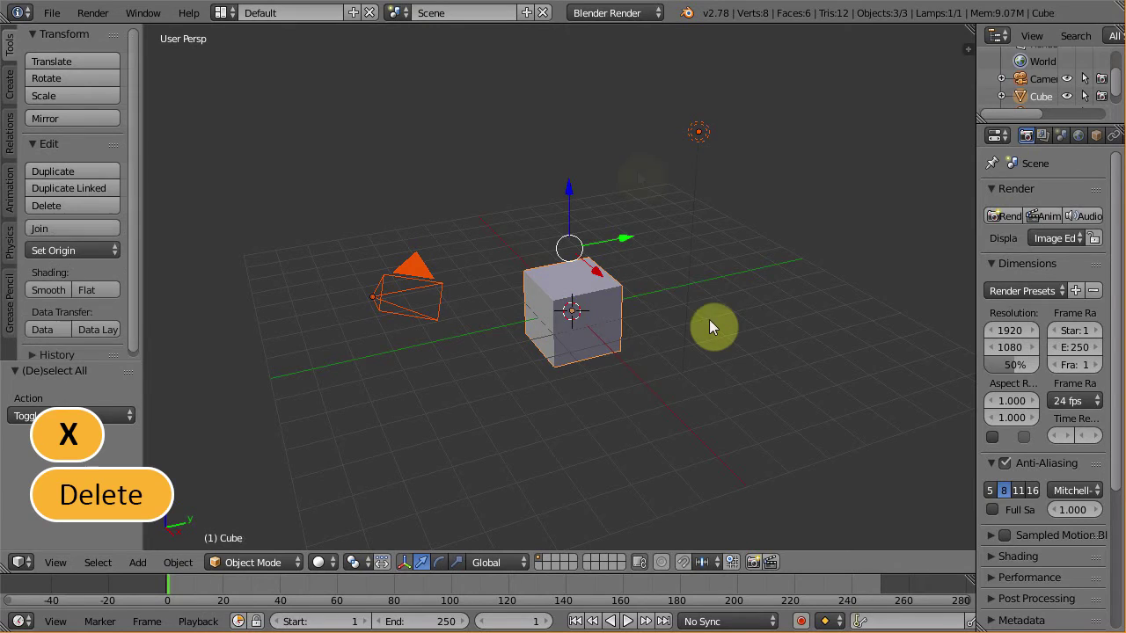
key("x")
left_click(684, 322)
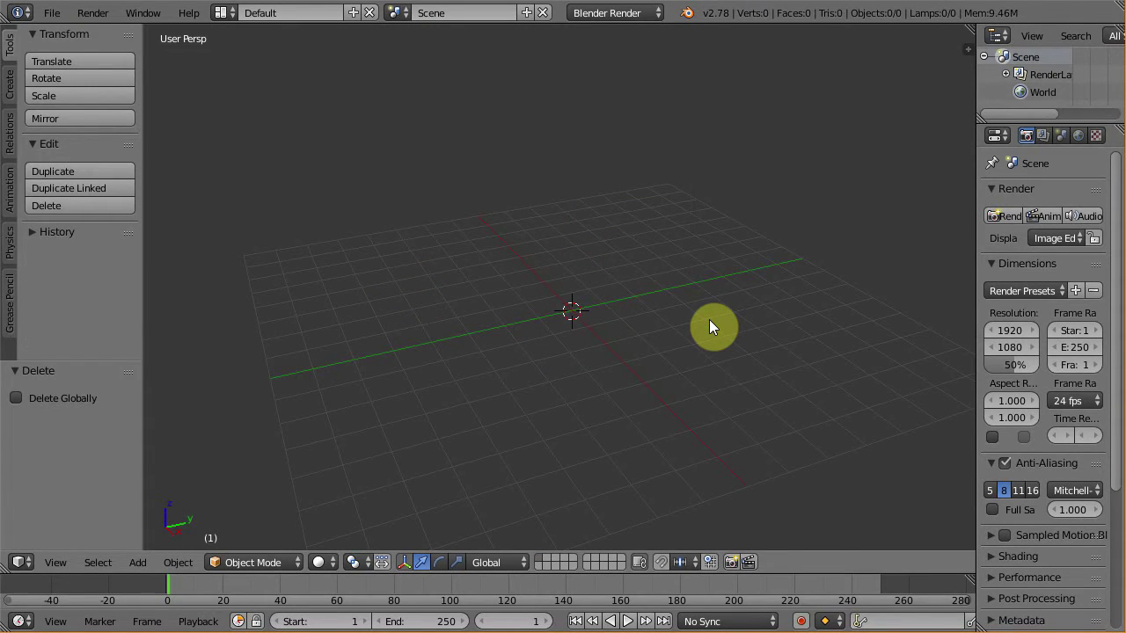
Add a new cylinder mesh at the scene centre.
key("shift+a")
mouse_move(708, 321)
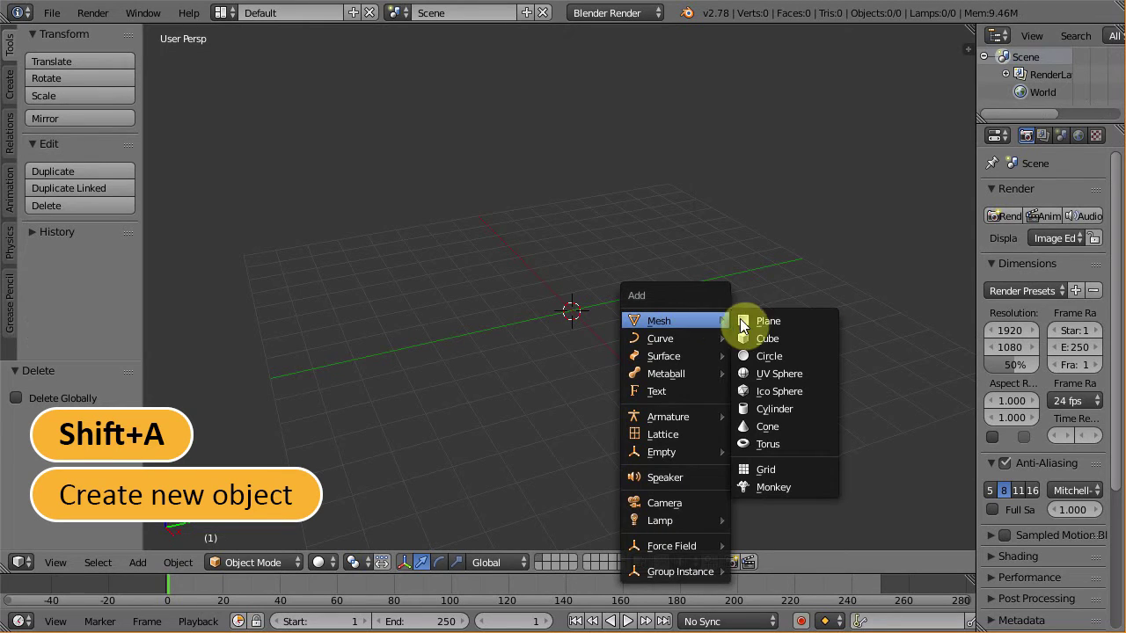
left_click(772, 409)
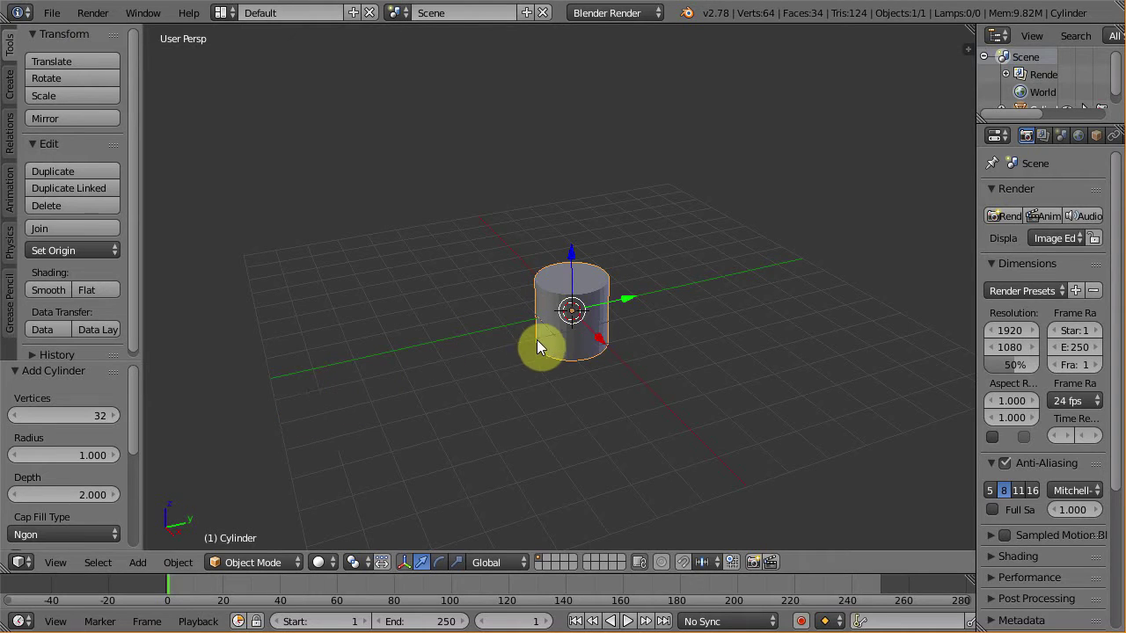
Reduce the new cylinder from 32 to 10 vertices for a faceted ten-sided shape.
scroll(538, 339, "up", 4)
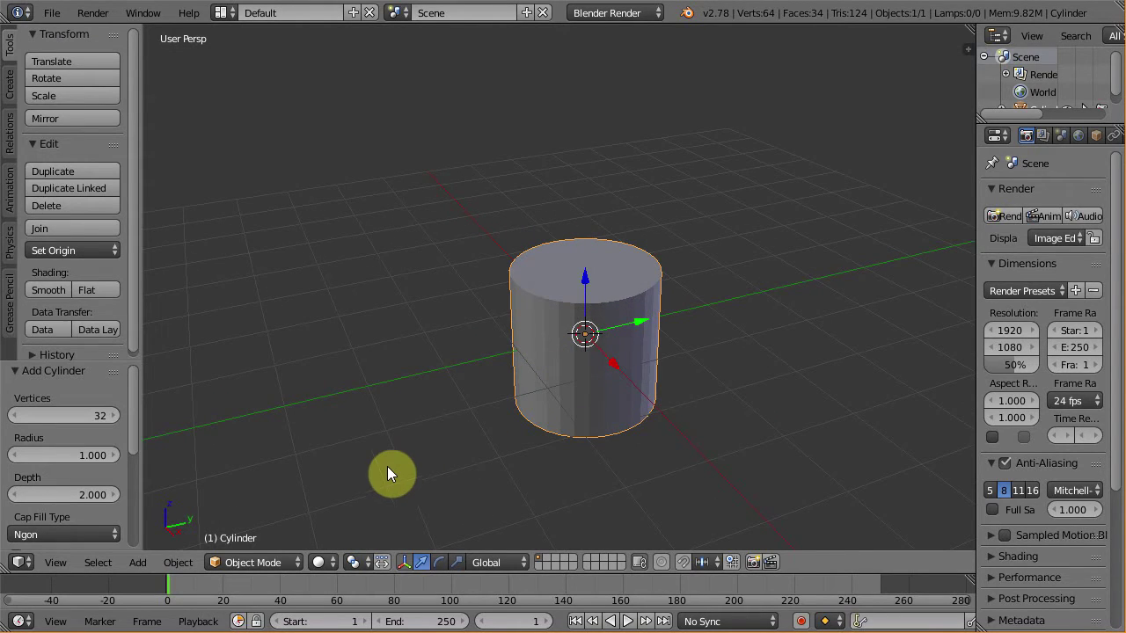
middle_click_drag(409, 462, 598, 400)
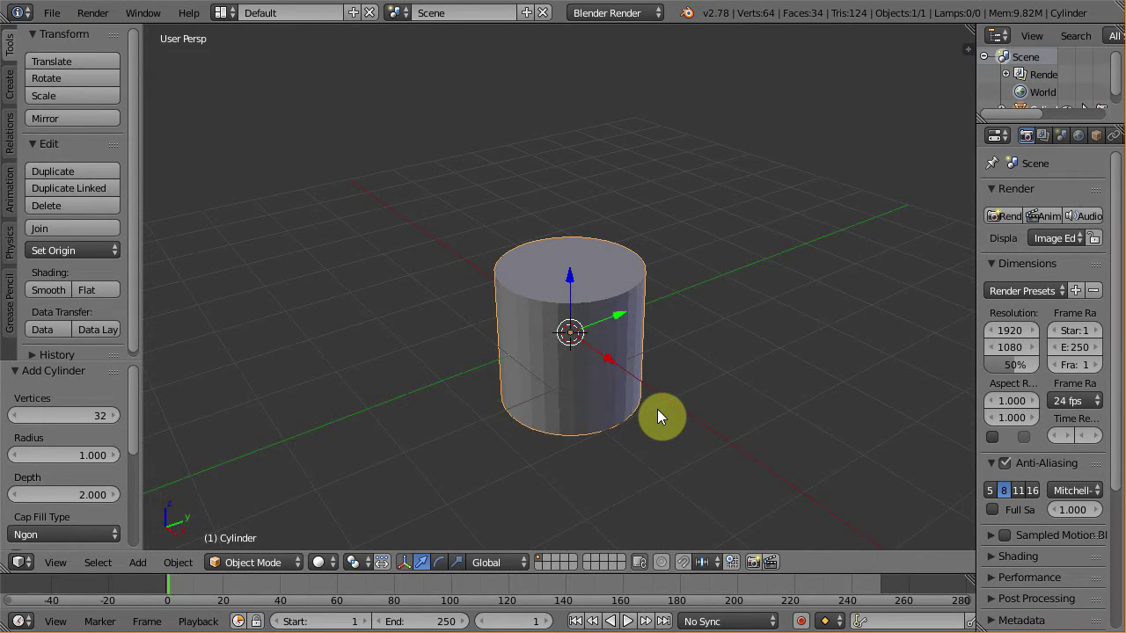
middle_click_drag(493, 413, 458, 413)
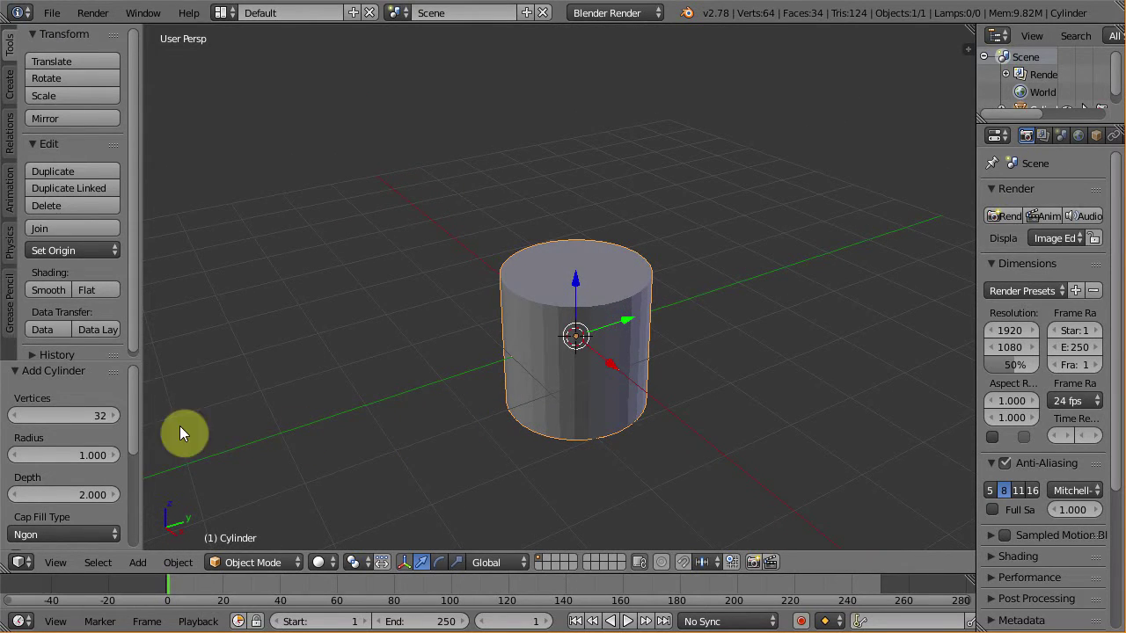
left_click(86, 416)
type("10")
key("Return")
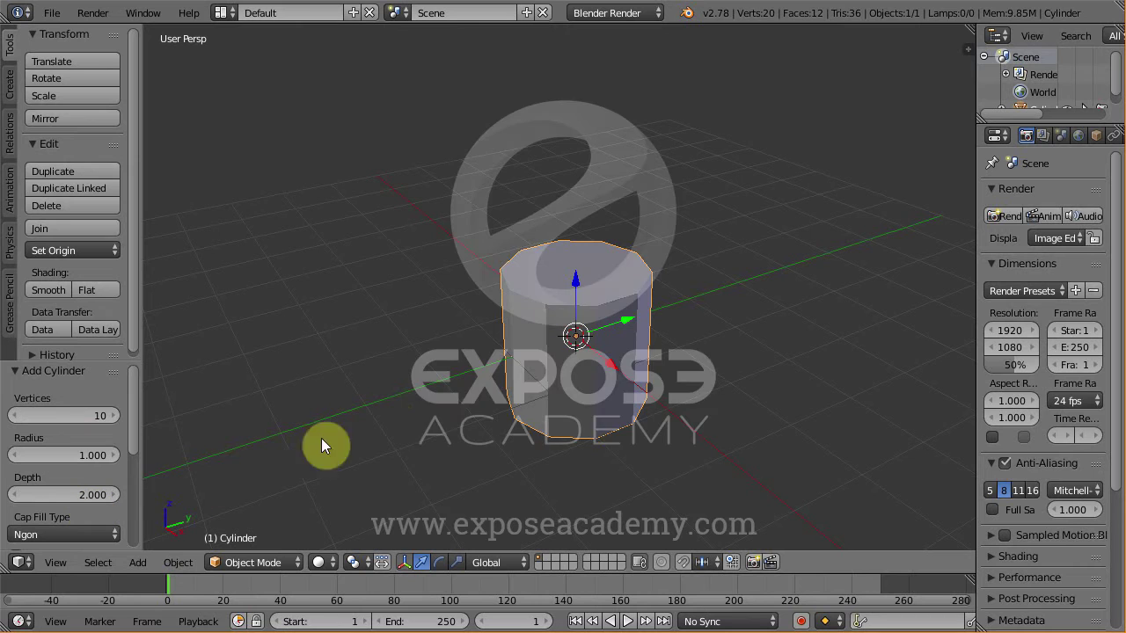
middle_click_drag(548, 416, 579, 411)
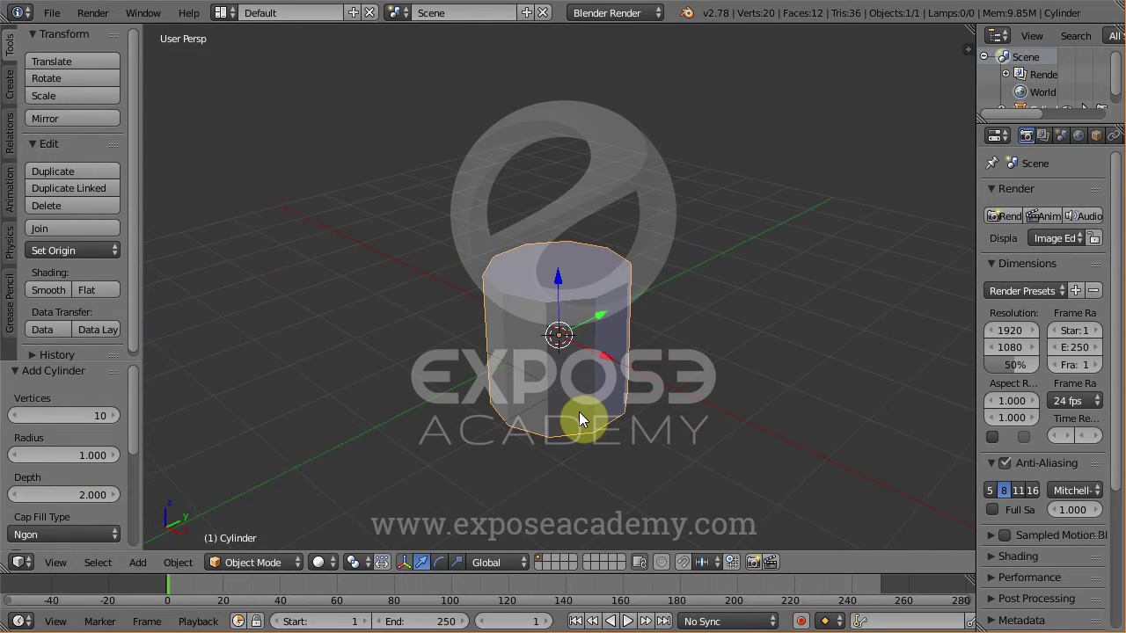
In Edit Mode, raise the cylinder mesh about 1 unit along Z so its base rests on the grid.
key("Tab")
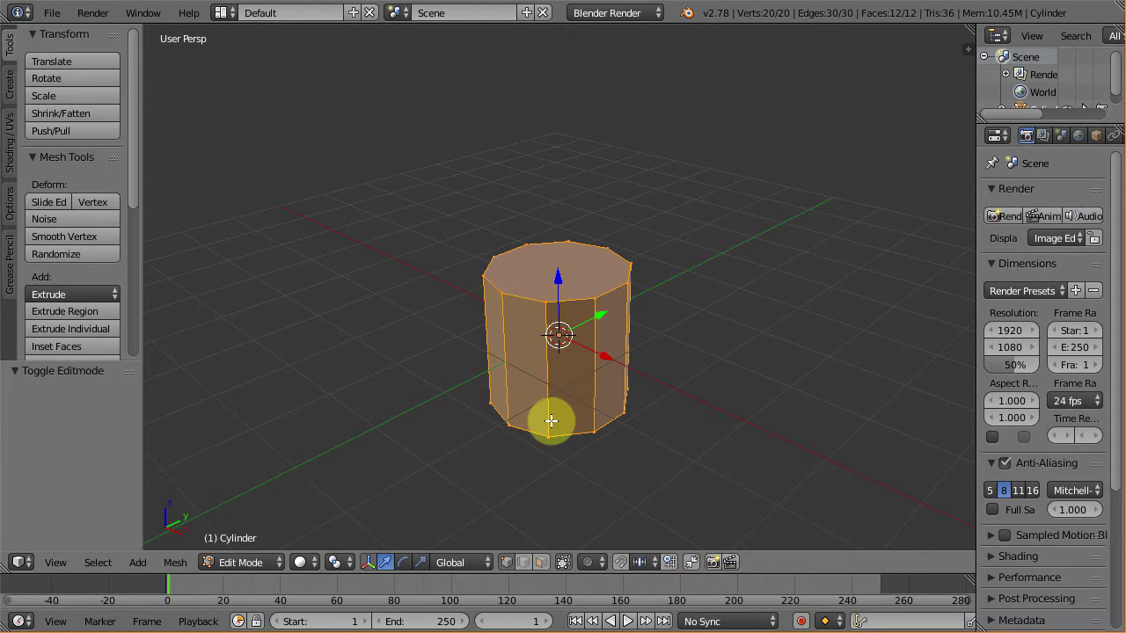
key("KP_1")
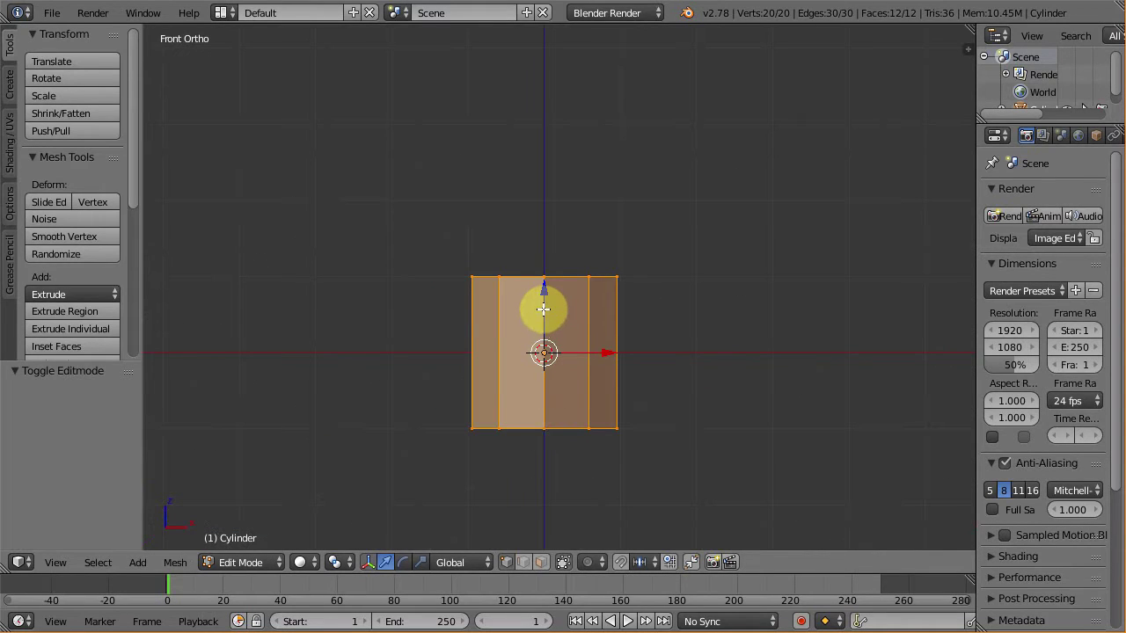
left_click_drag(541, 295, 559, 219)
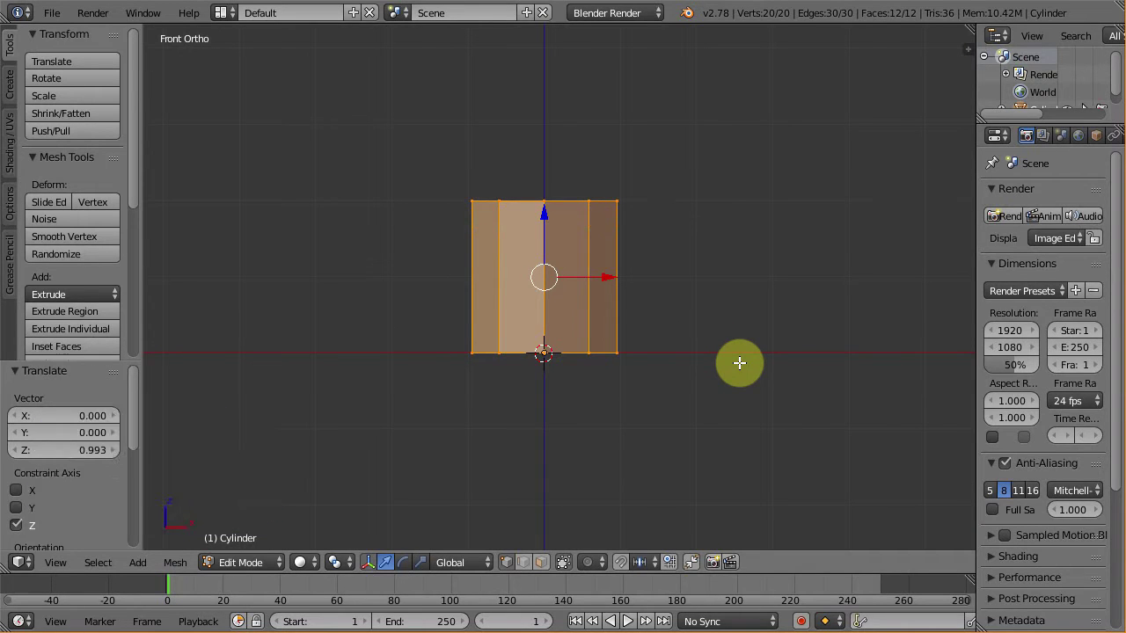
Switch to face selection and select only the cylinder's top face.
middle_click_drag(686, 310, 605, 396)
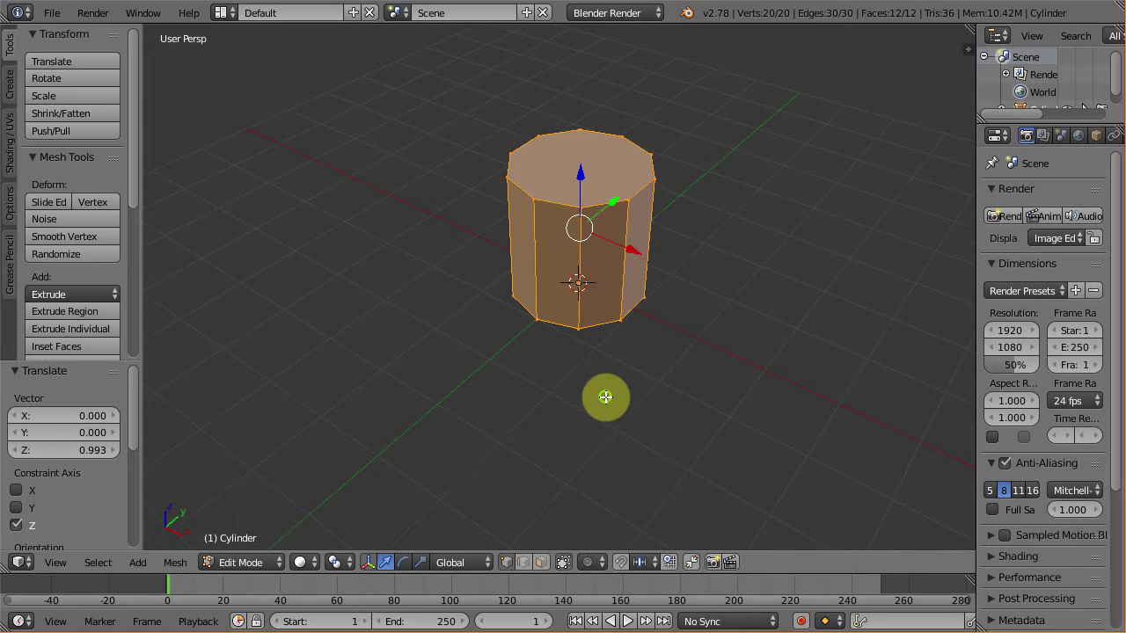
left_click(541, 565)
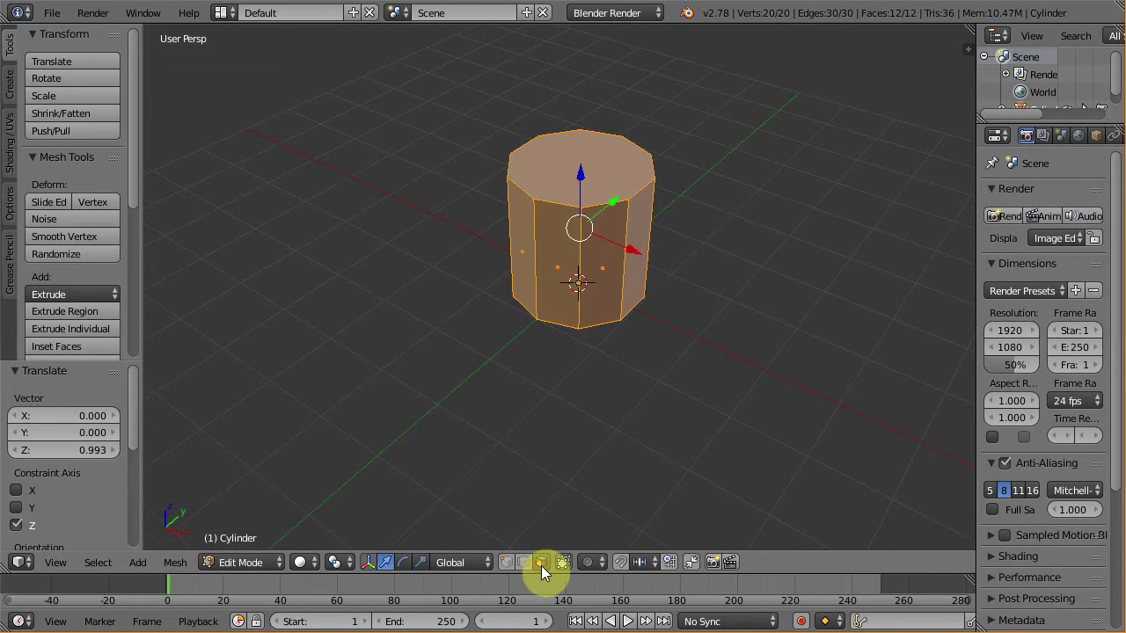
right_click(561, 187)
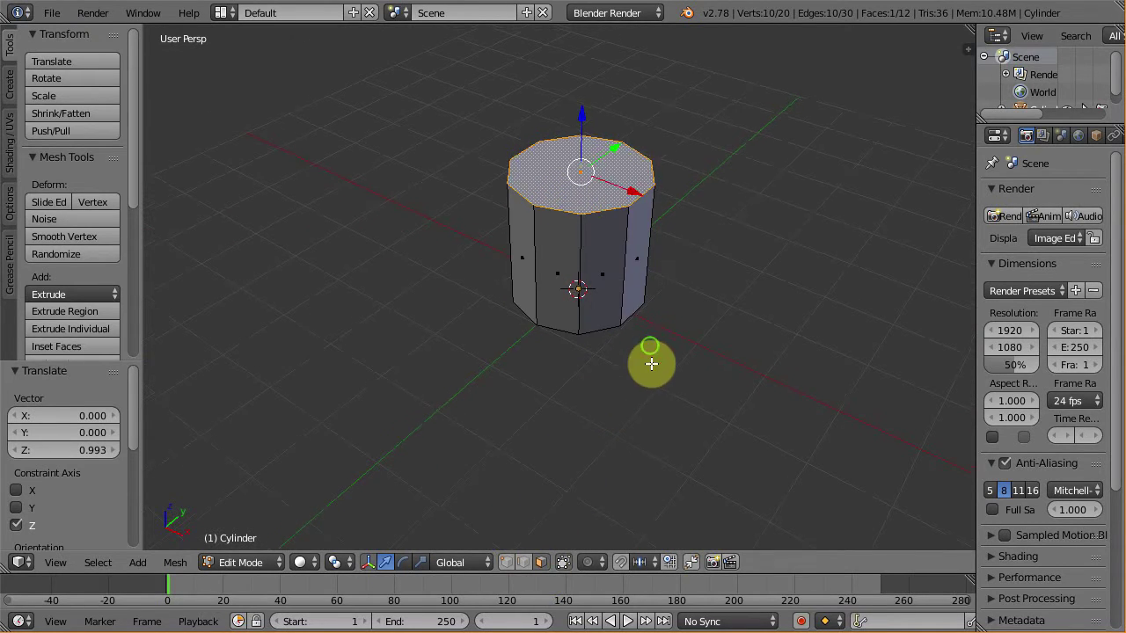
Widen the cylinder's top face to 1.2 scale so it flares like a pot.
middle_click_drag(651, 363, 638, 432, "shift")
key("s")
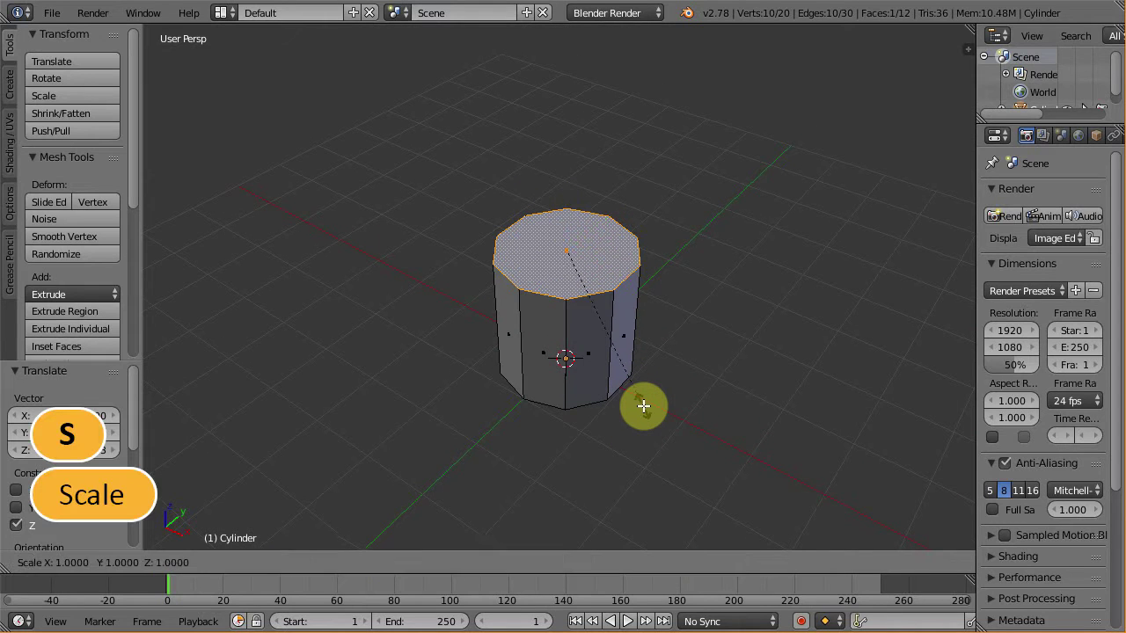
type("1.2")
key("Return")
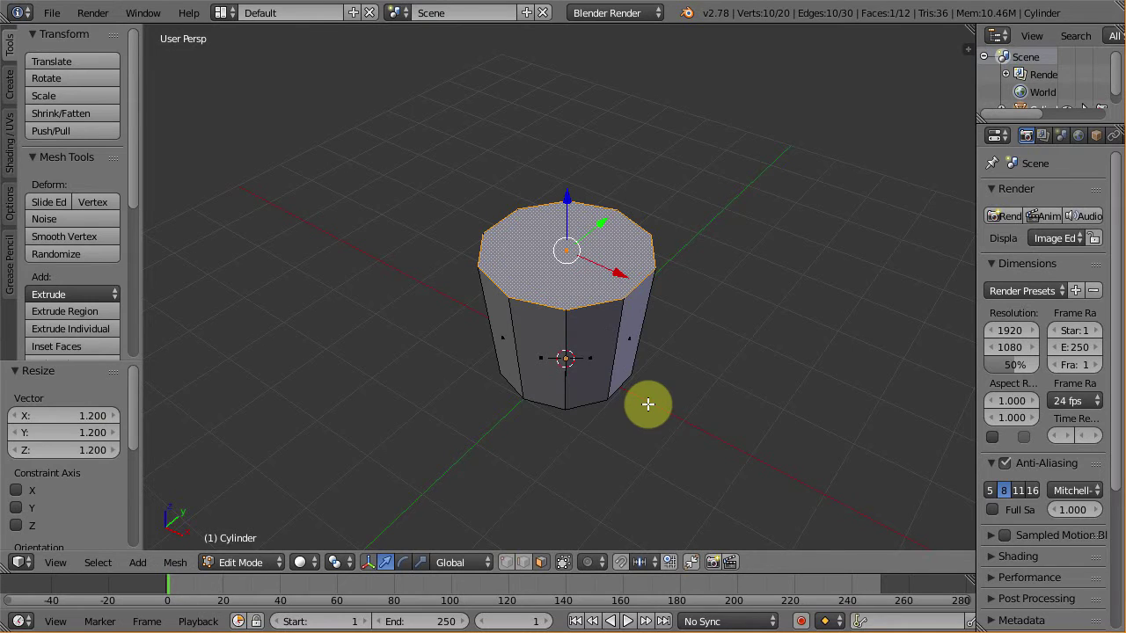
Extrude the top face in place, widen it 1.1, then extrude the rim 0.2 upward.
middle_click_drag(654, 404, 635, 359)
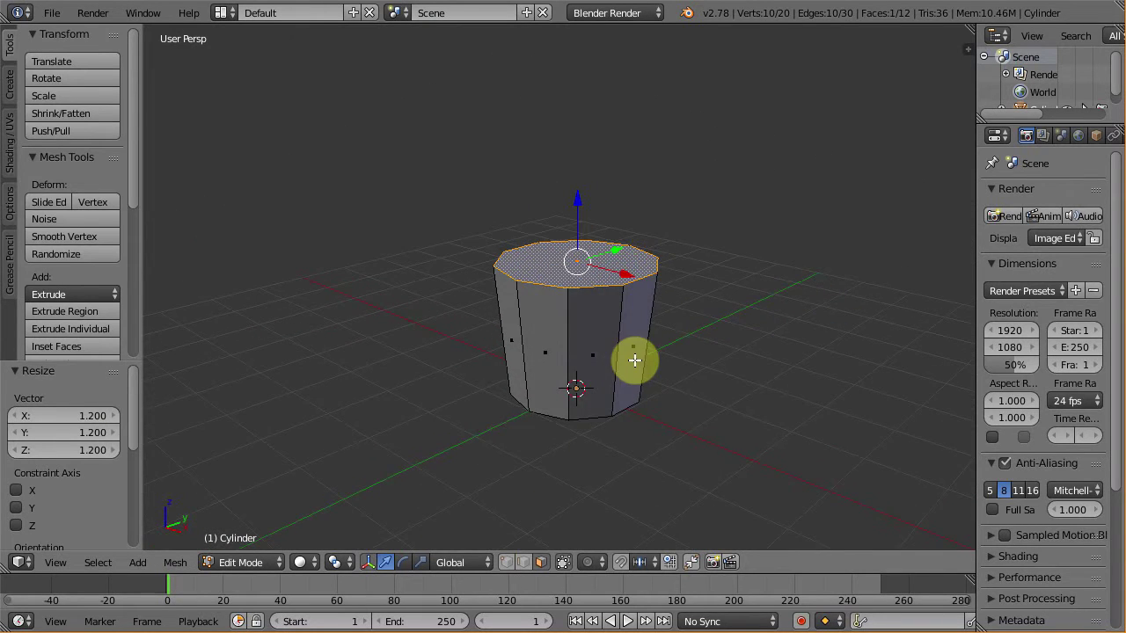
scroll(558, 311, "up", 2)
middle_click_drag(581, 330, 671, 397)
key("e")
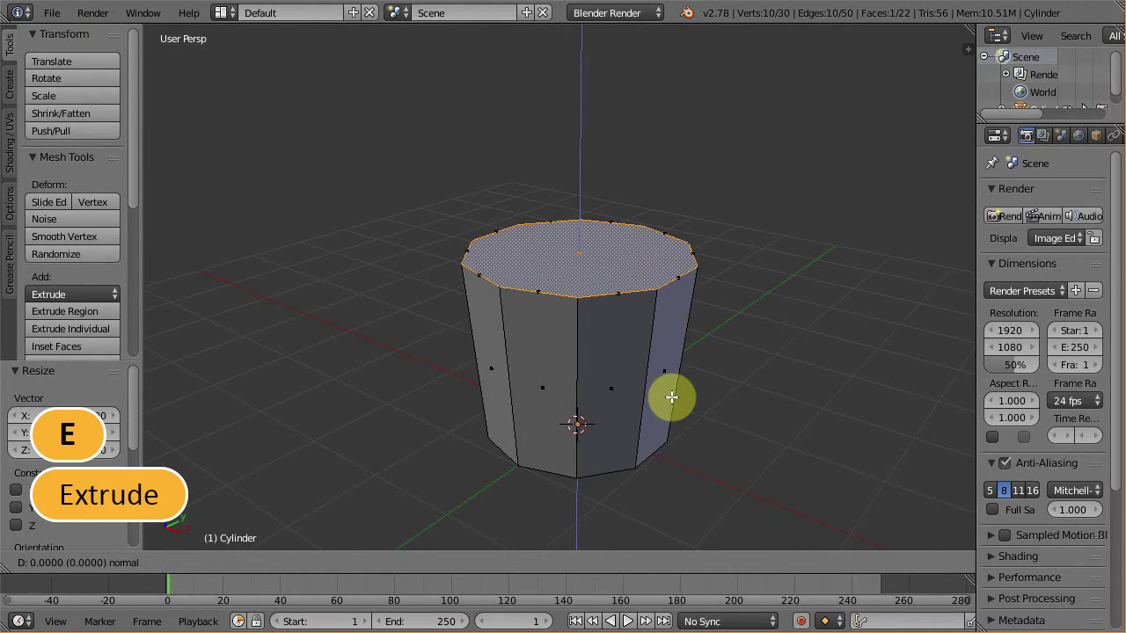
right_click(671, 397)
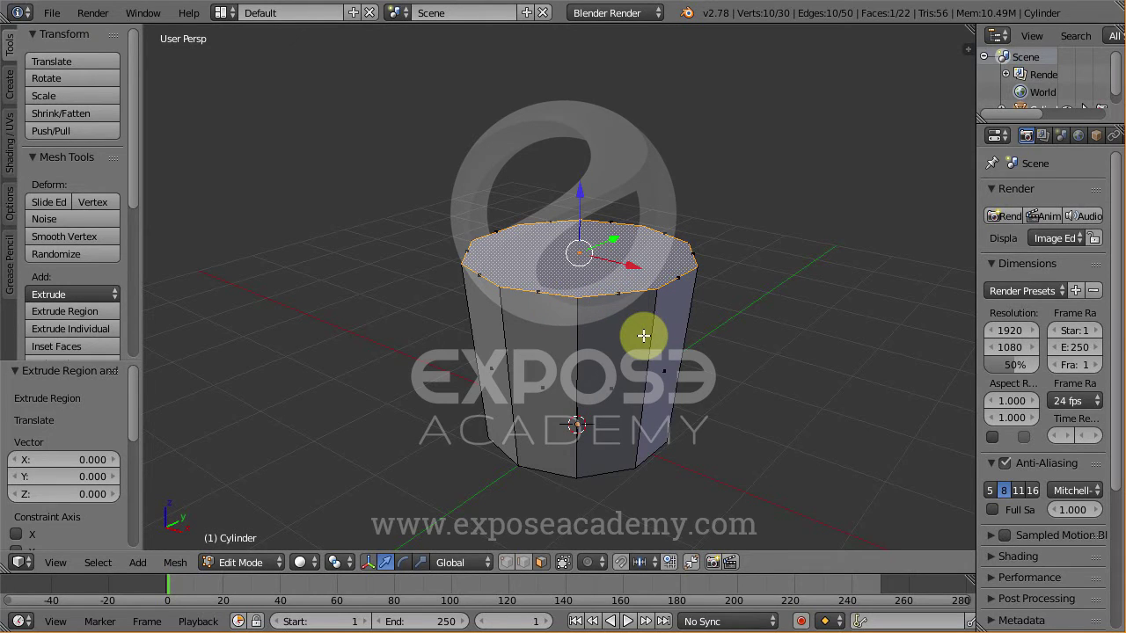
type("s1.1")
key("Return")
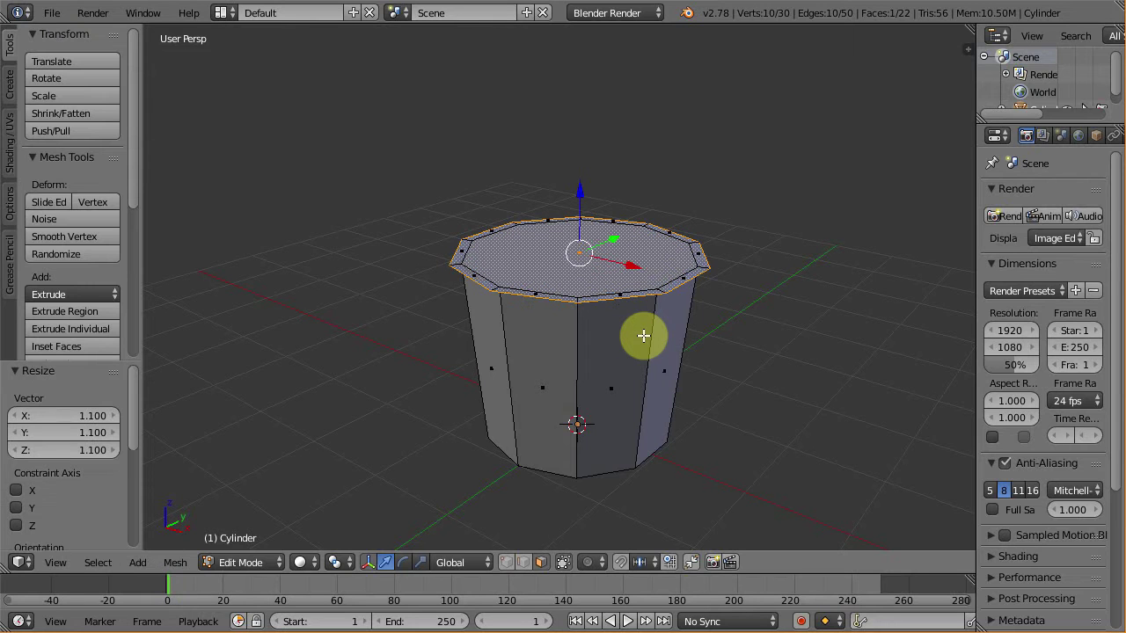
mouse_move(643, 335)
middle_mouse_down()
mouse_move(553, 369)
mouse_move(643, 353)
middle_mouse_up()
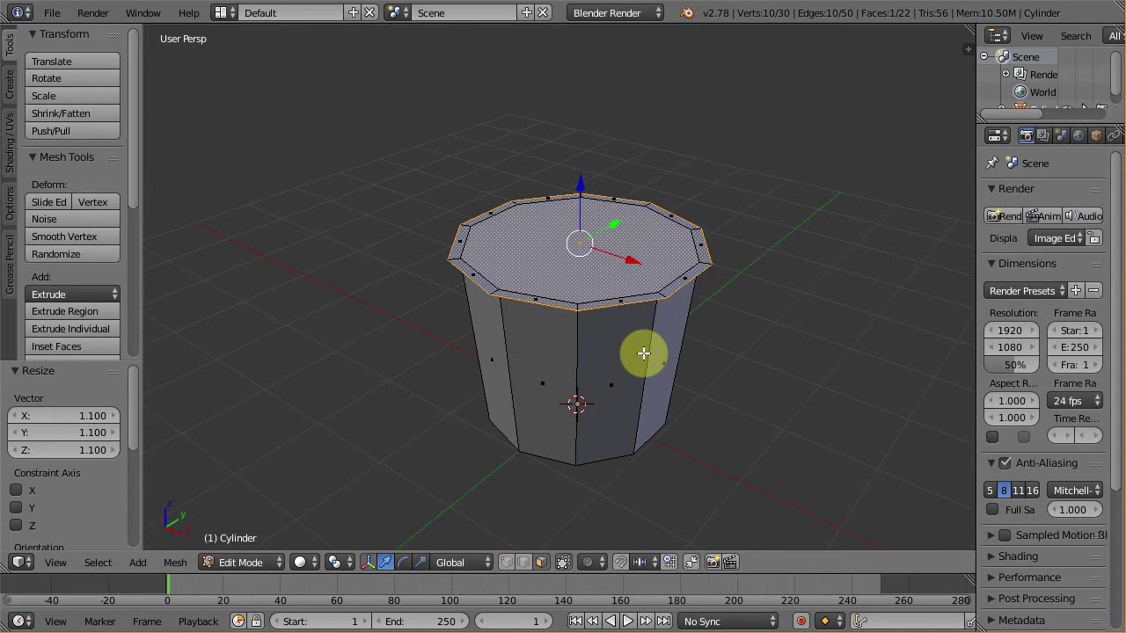
type("e")
type("0.2")
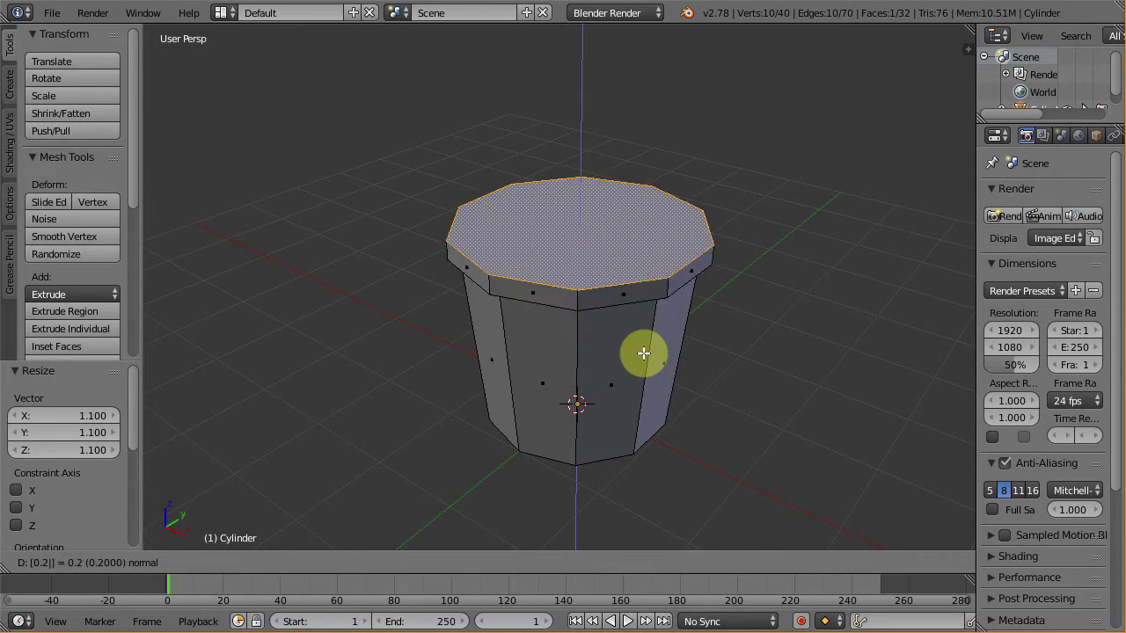
key("Return")
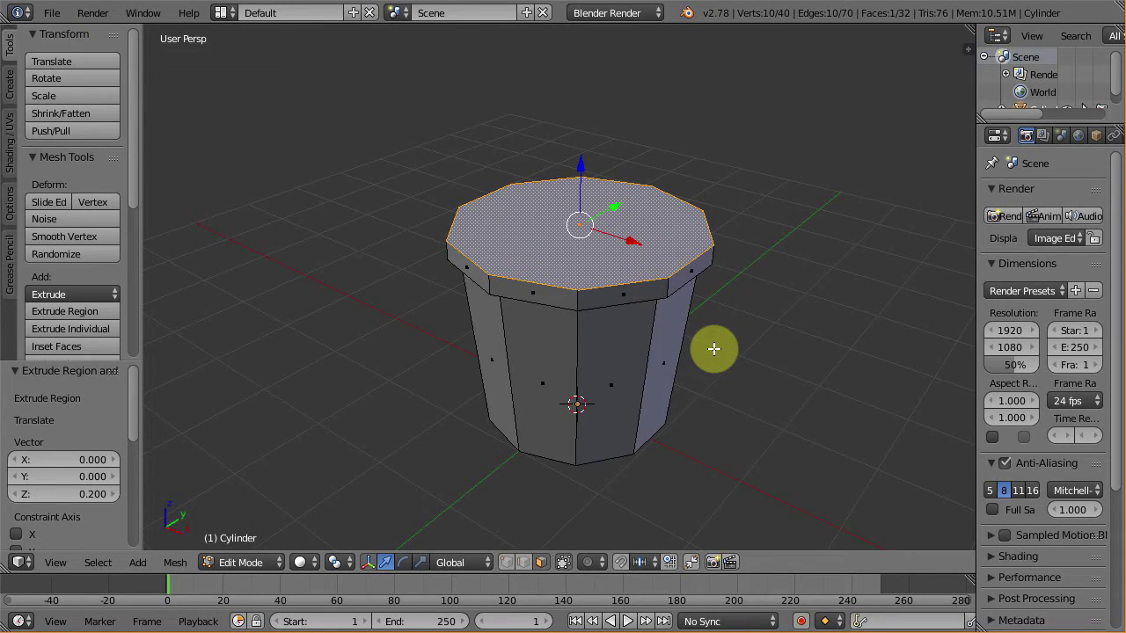
Inset the pot's top face by 0.2 to form the rim.
key("i")
type("0.2")
key("Return")
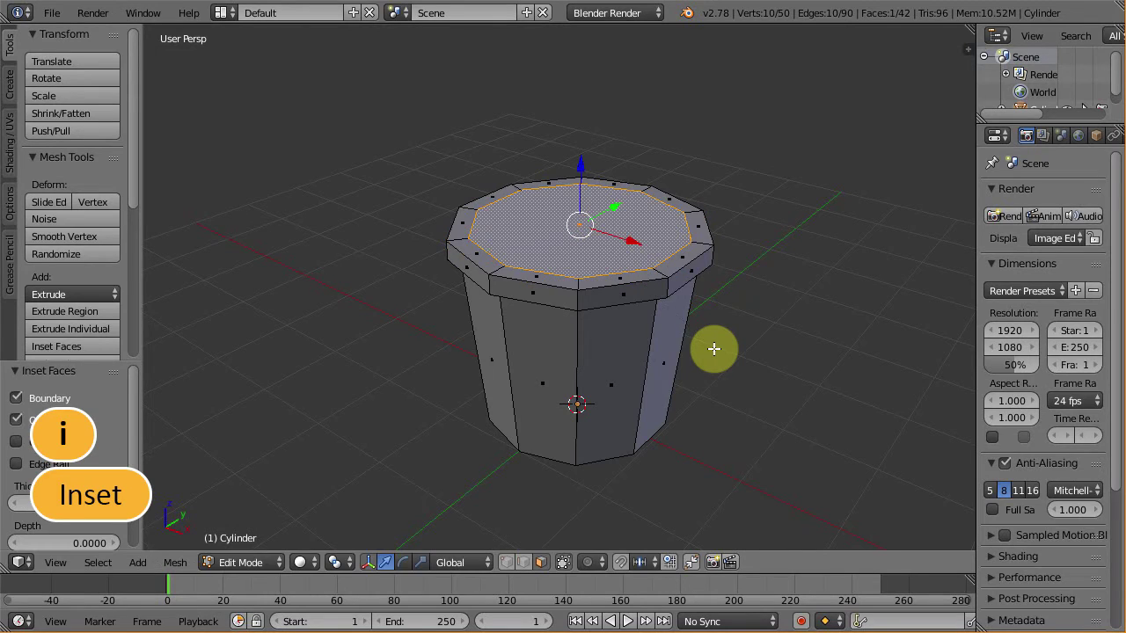
Extrude the inner top face -0.3 to recess the pot's opening.
middle_click_drag(638, 381, 578, 249)
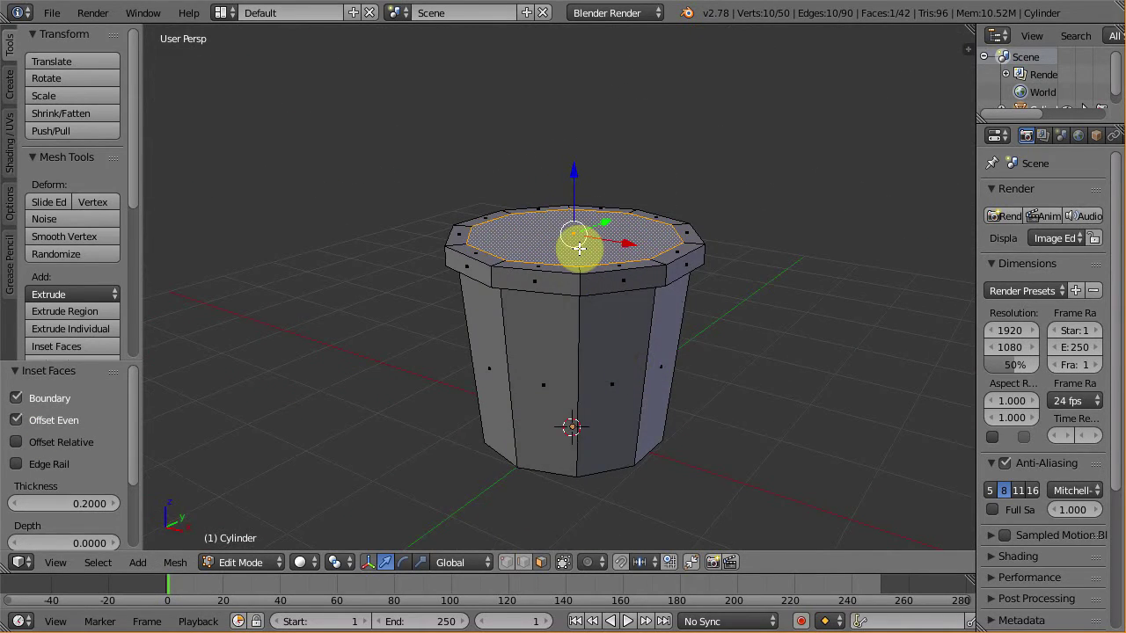
middle_click_drag(655, 311, 628, 334)
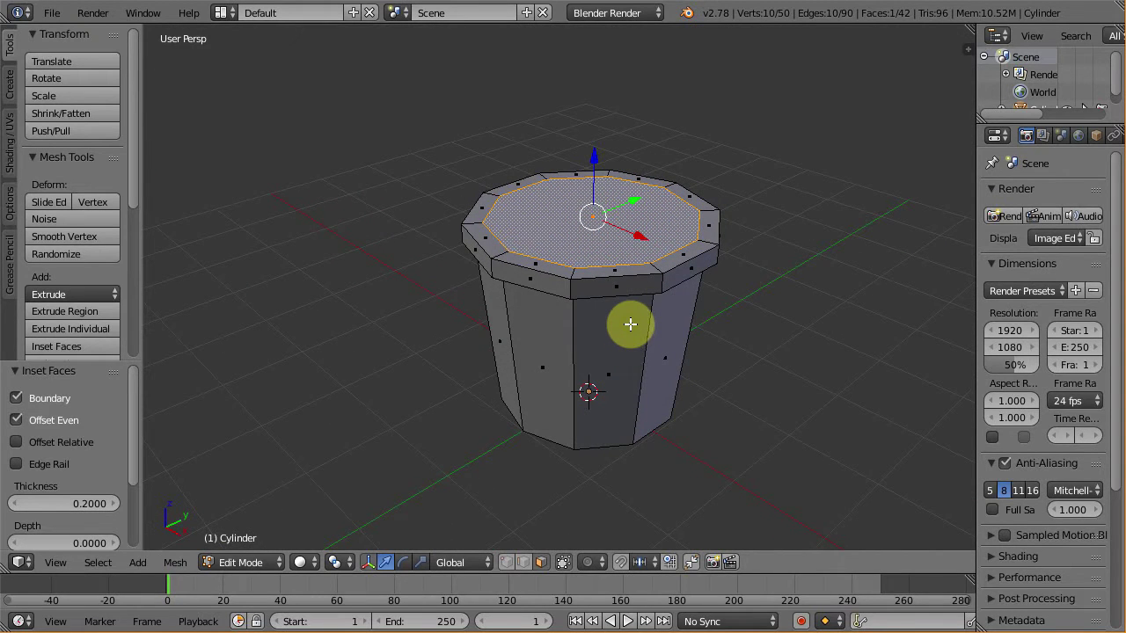
key("e")
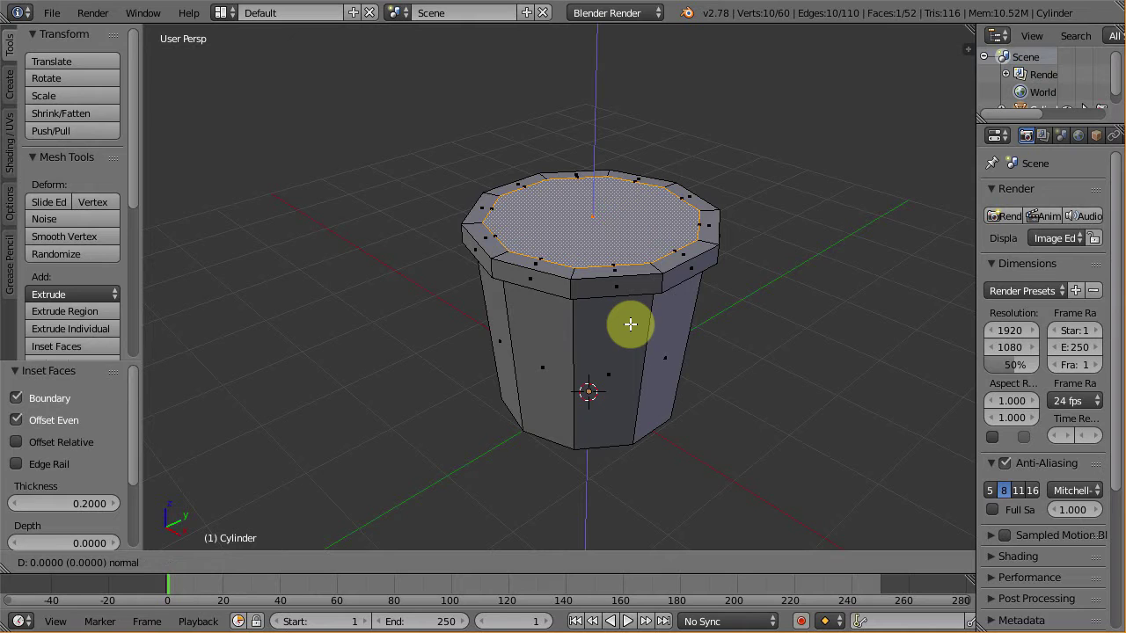
type("-0.3")
key("Return")
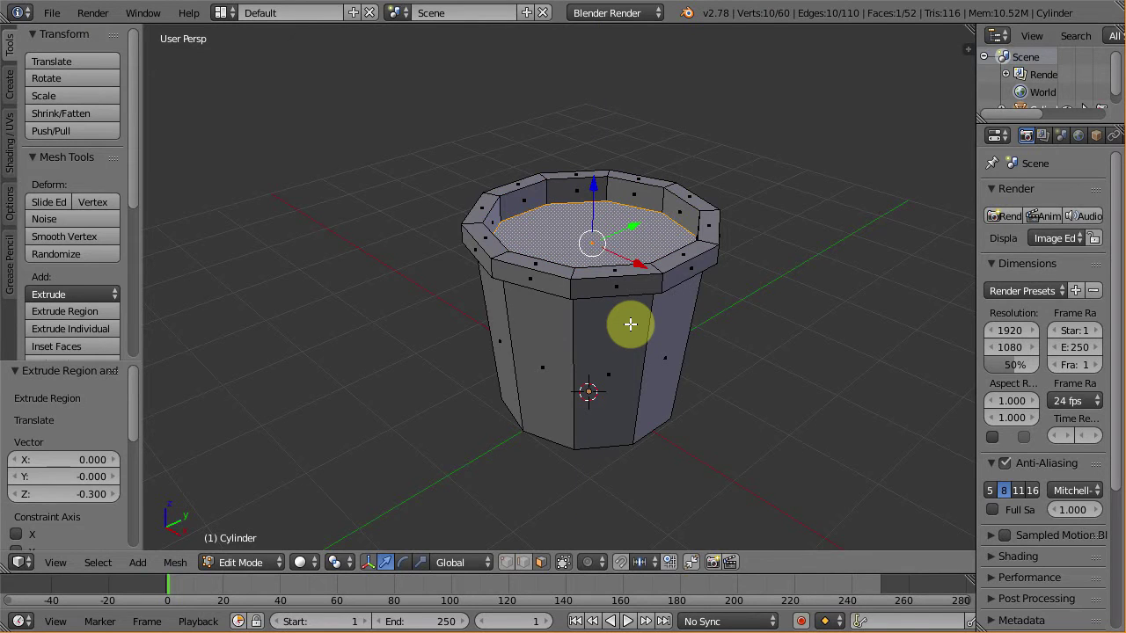
mouse_move(659, 279)
middle_mouse_down()
mouse_move(600, 279)
mouse_move(537, 324)
mouse_move(703, 363)
mouse_move(801, 284)
mouse_move(743, 241)
mouse_move(643, 279)
middle_mouse_up()
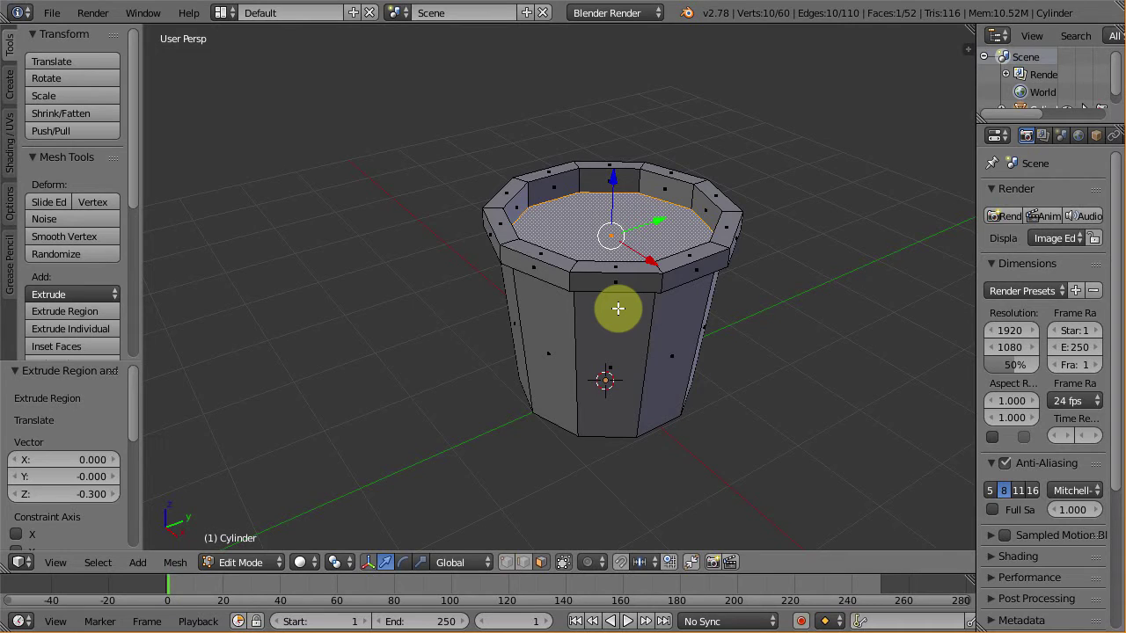
middle_click_drag(618, 322, 583, 425)
Inset the recessed top face by 0.5 and extrude it 7 units up into a stem.
key("i")
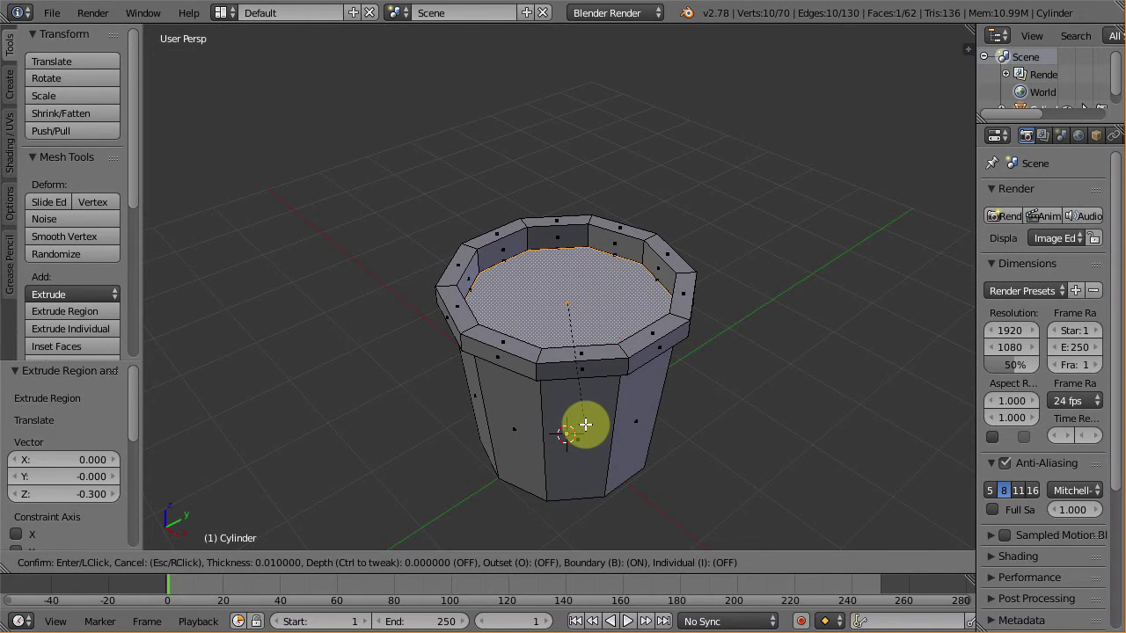
type("0.5")
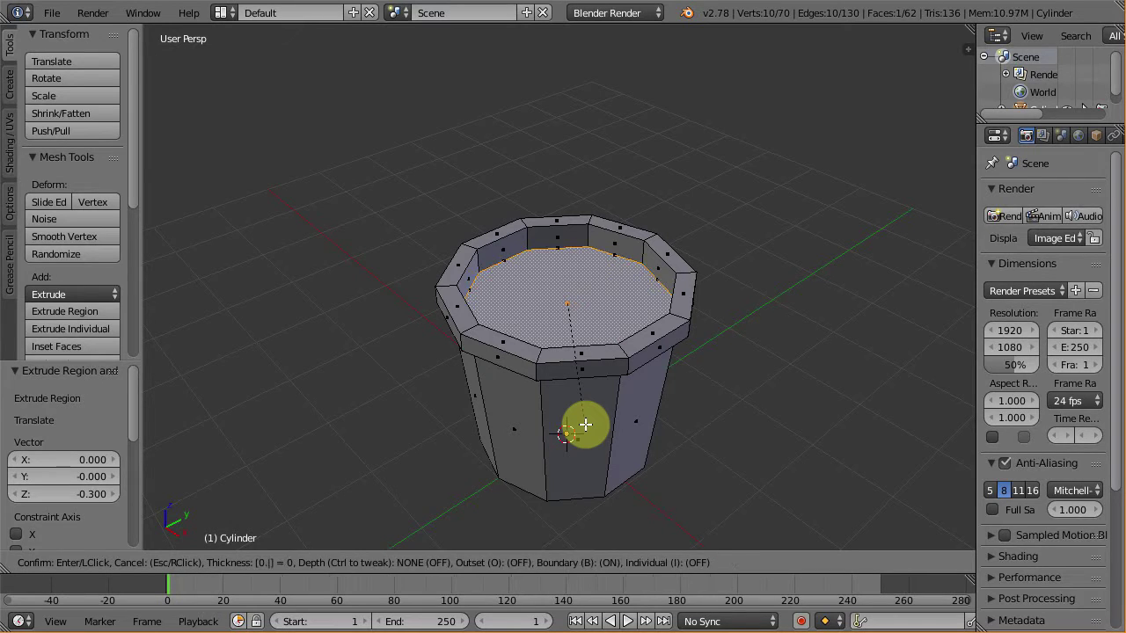
key("Return")
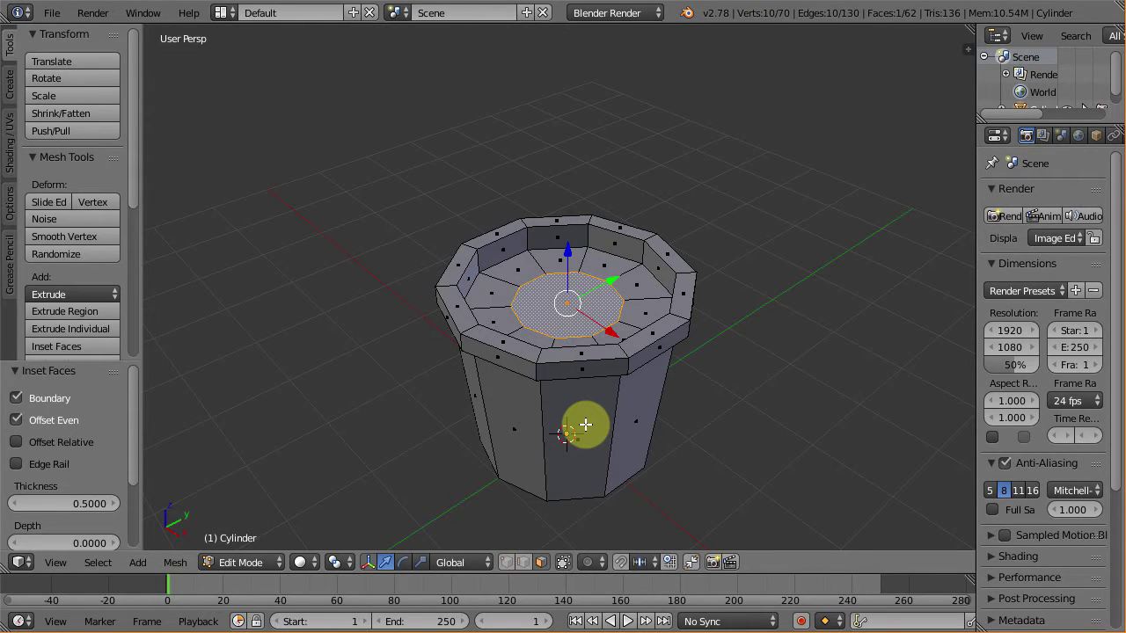
type("e")
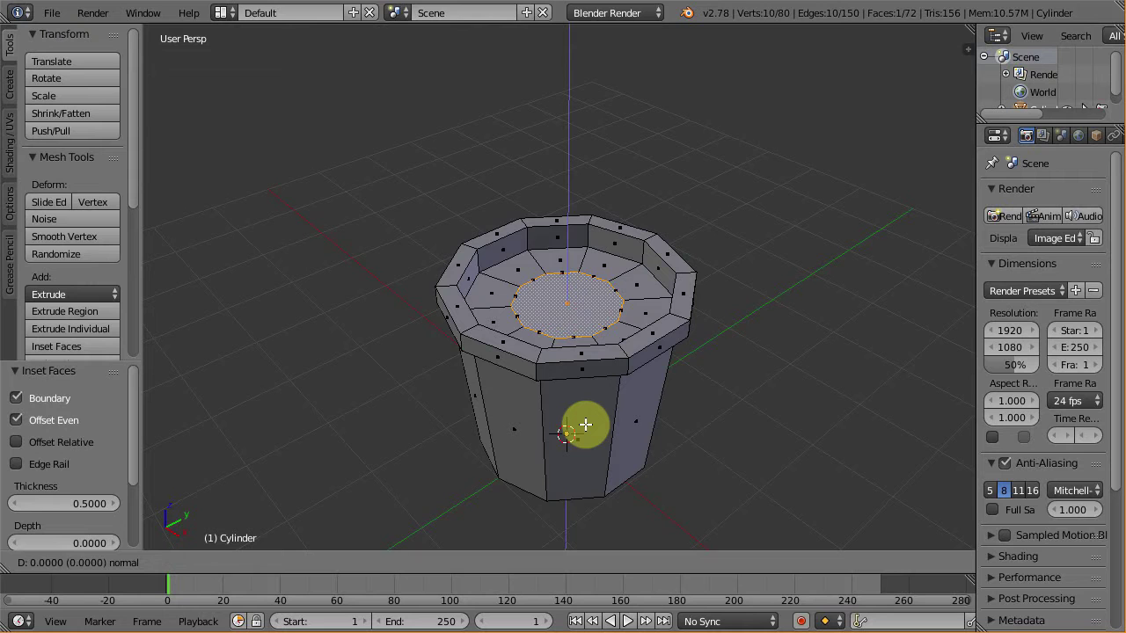
type("7")
key("Return")
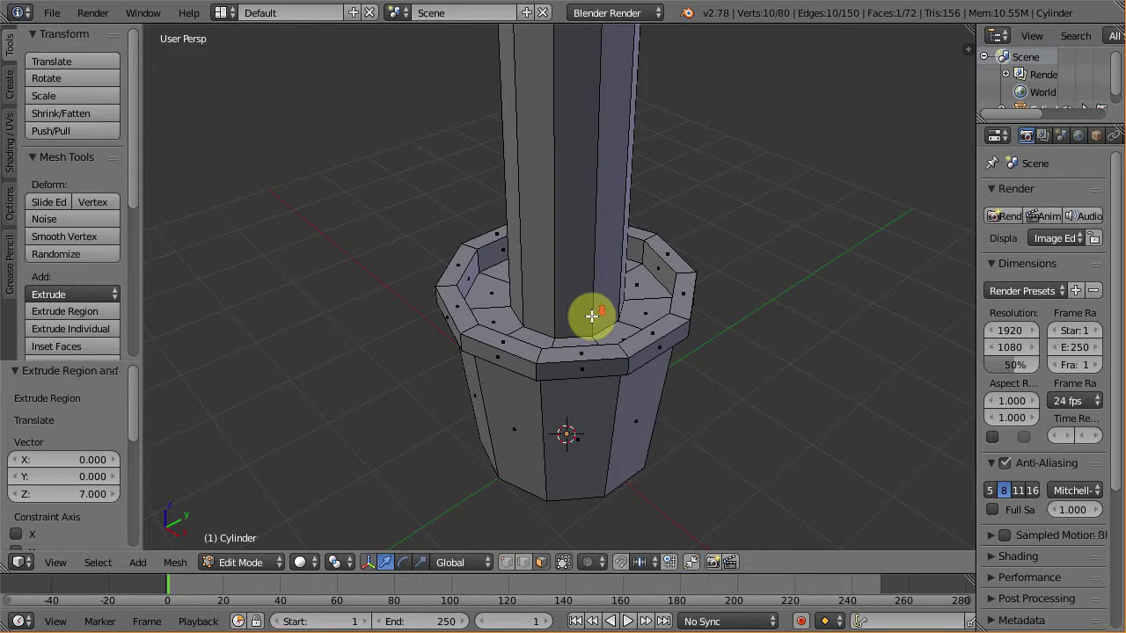
Taper the stem's top face down to 0.4 scale.
scroll(588, 314, "down", 5)
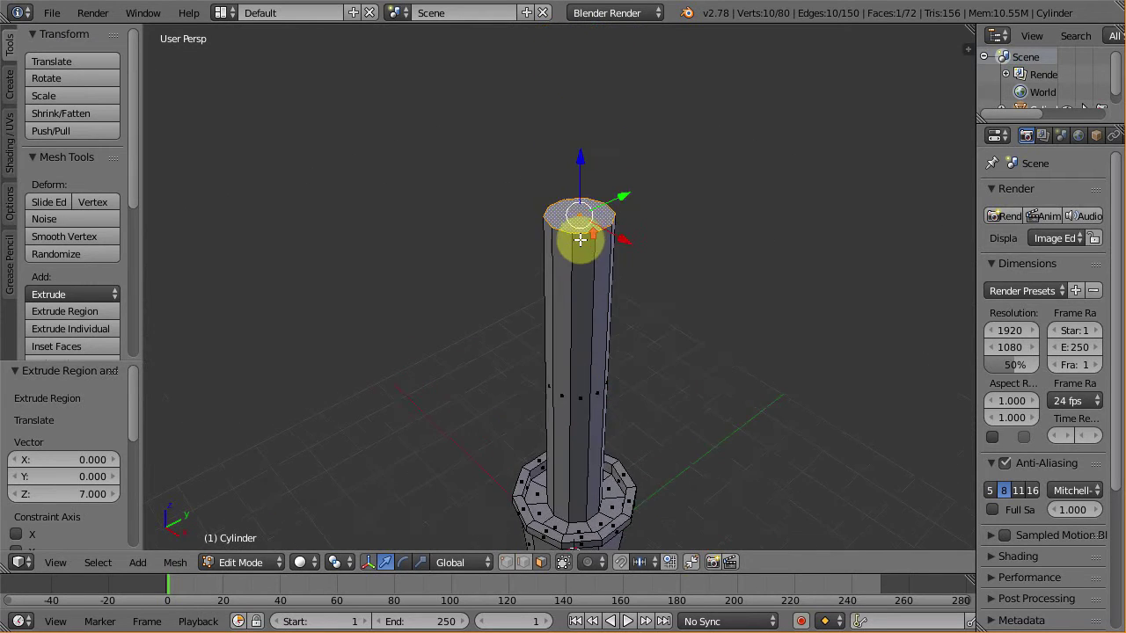
scroll(575, 241, "up", 4)
key("s")
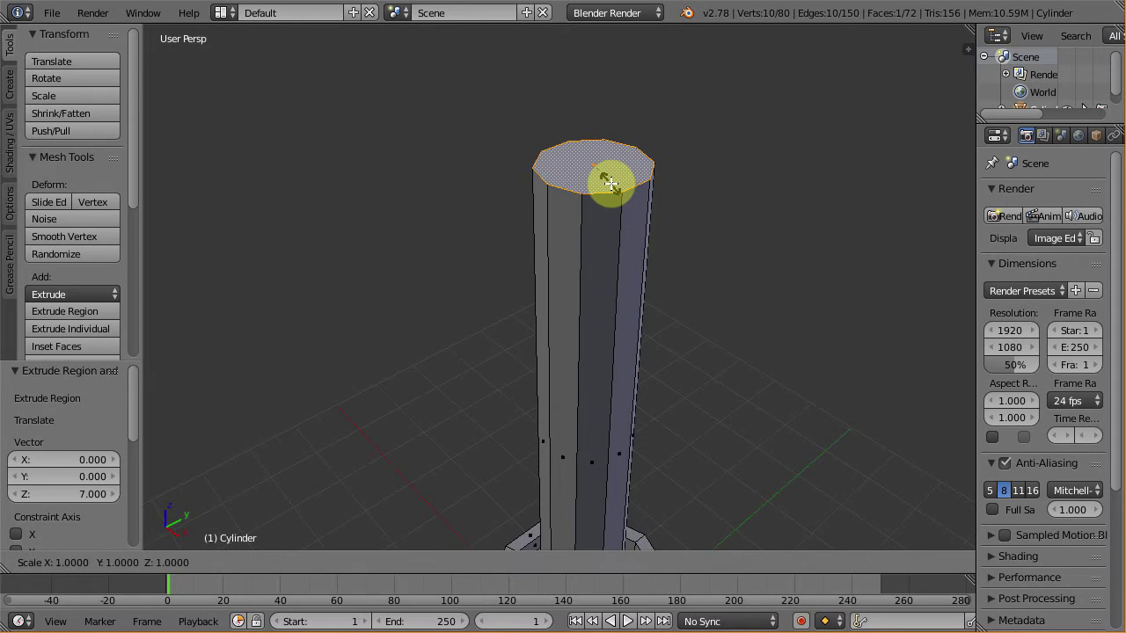
type("0.4")
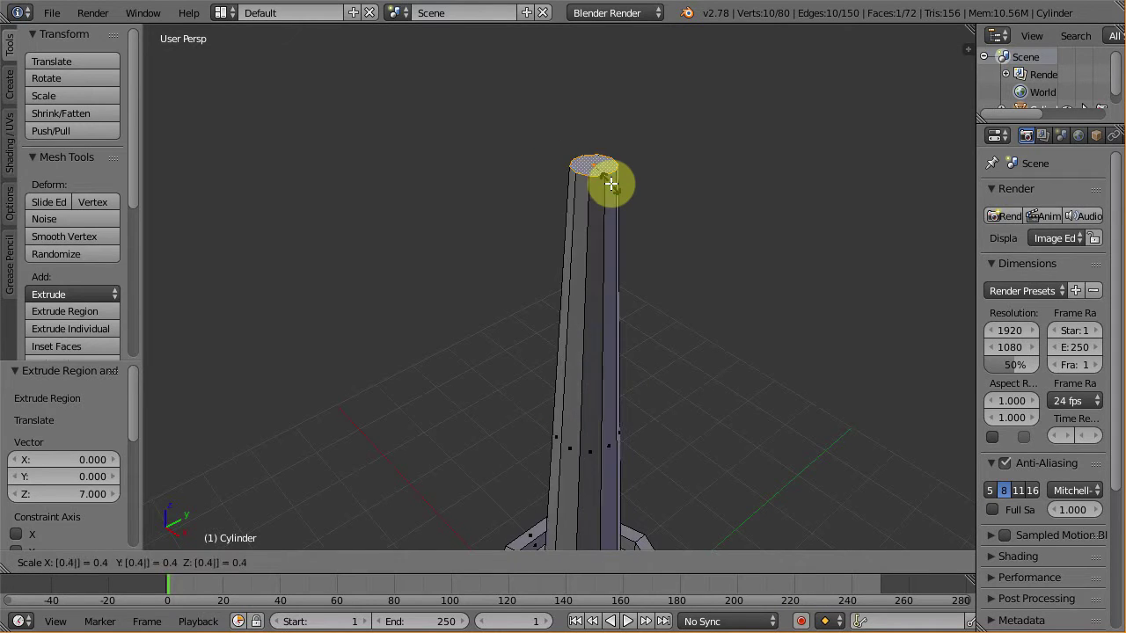
key("Return")
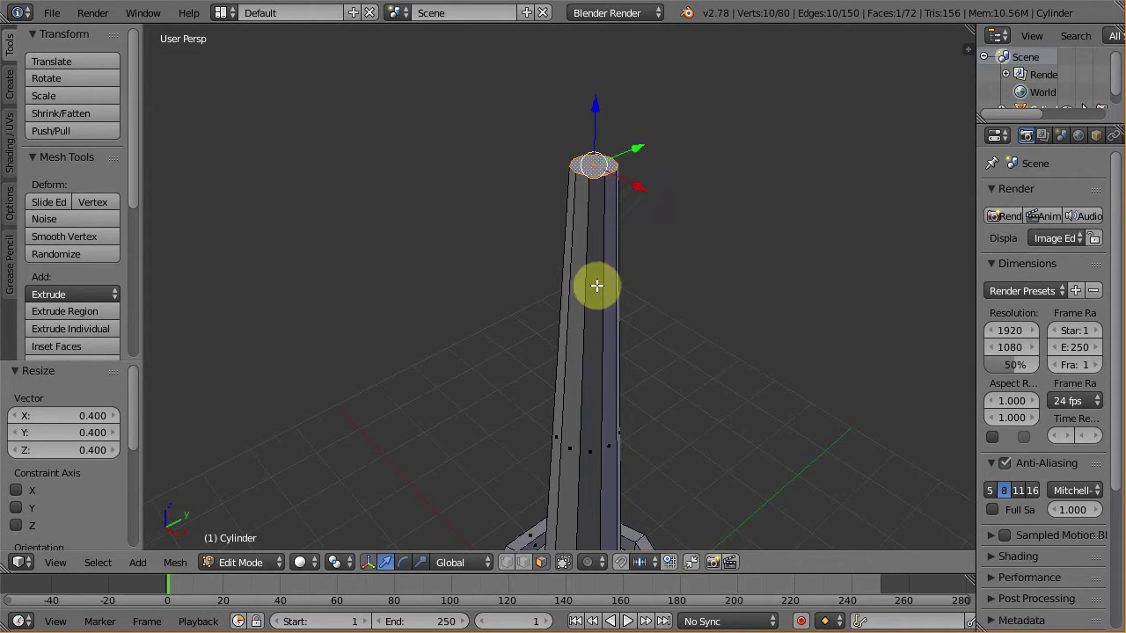
Delete the stem's top face so its tapered tip is left open.
middle_click_drag(595, 284, 619, 302)
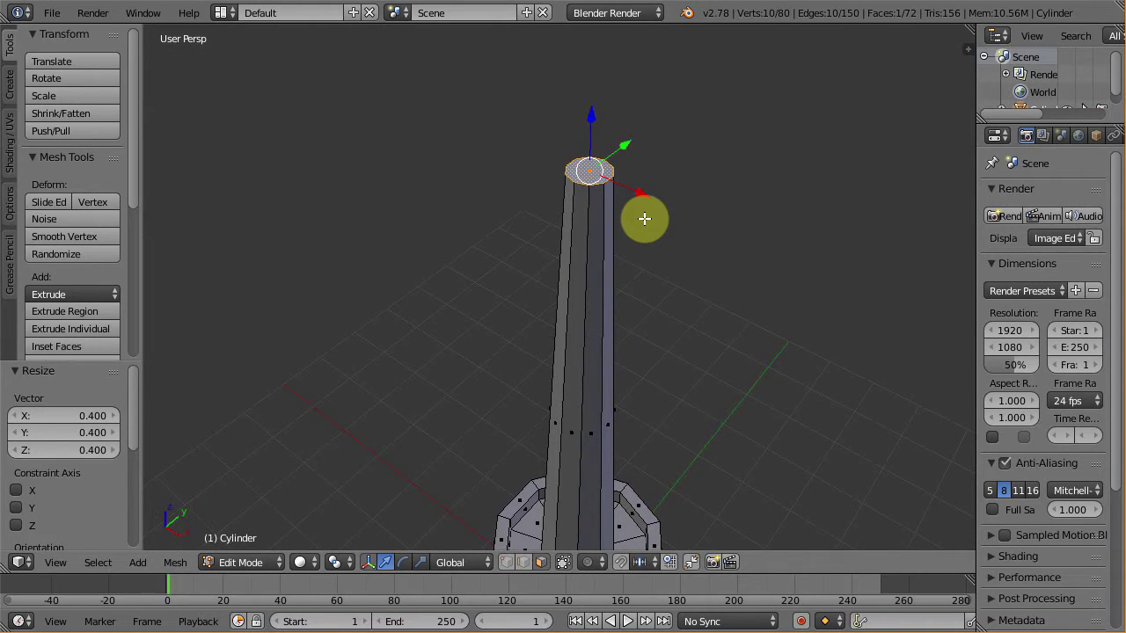
key("x")
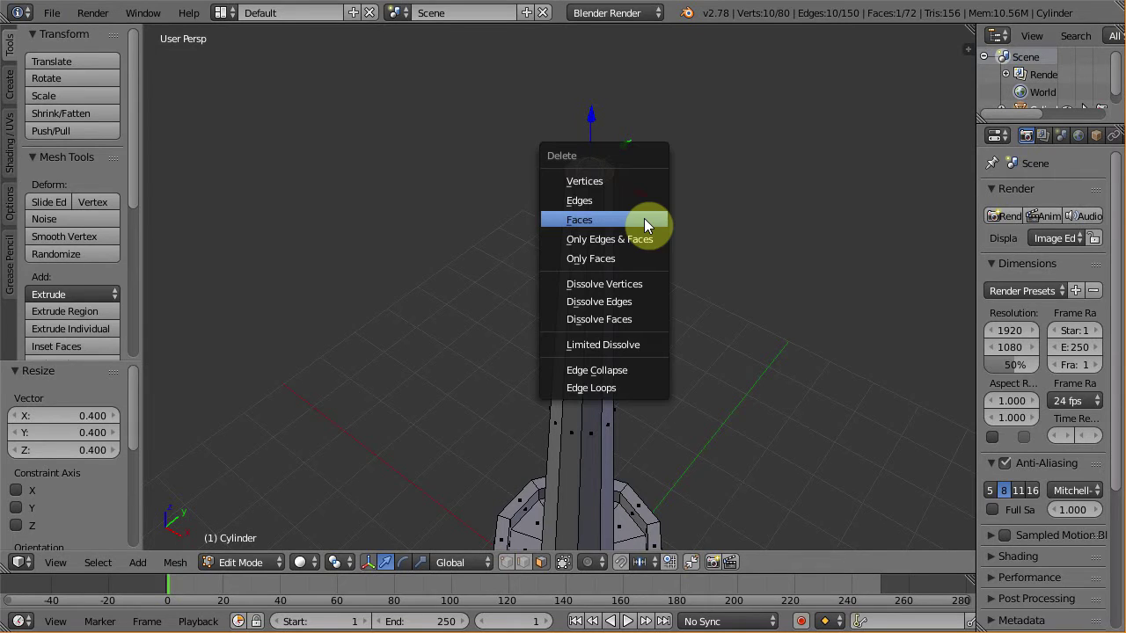
left_click(644, 218)
middle_click_drag(641, 281, 559, 350)
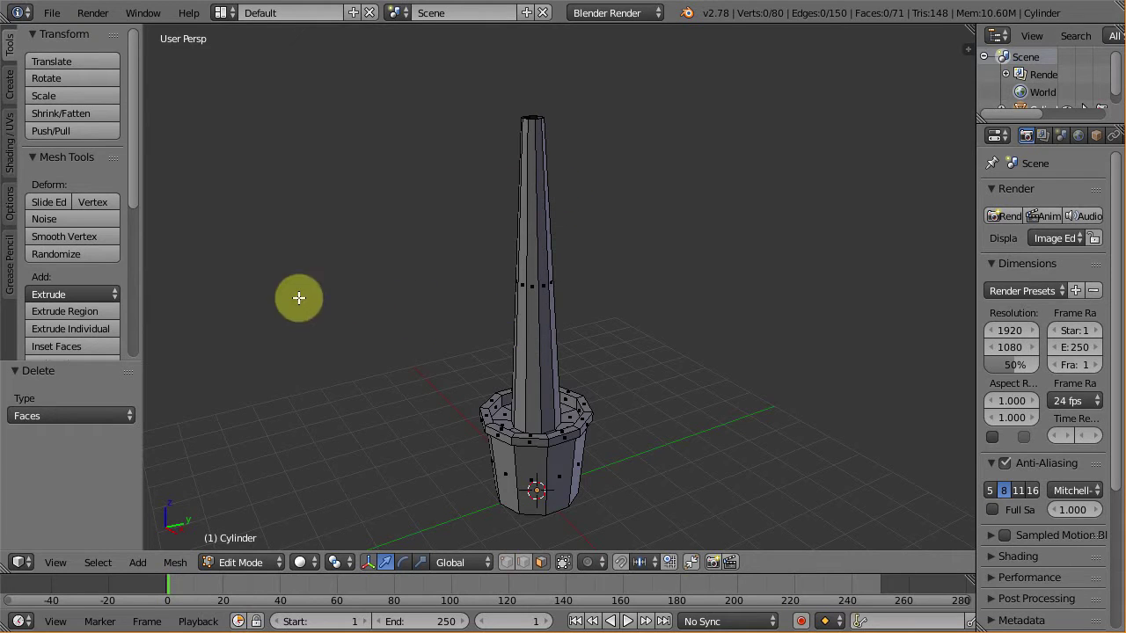
Add 8 evenly spaced loop cuts along the stem's height, leaving them centred.
scroll(55, 237, "down", 3)
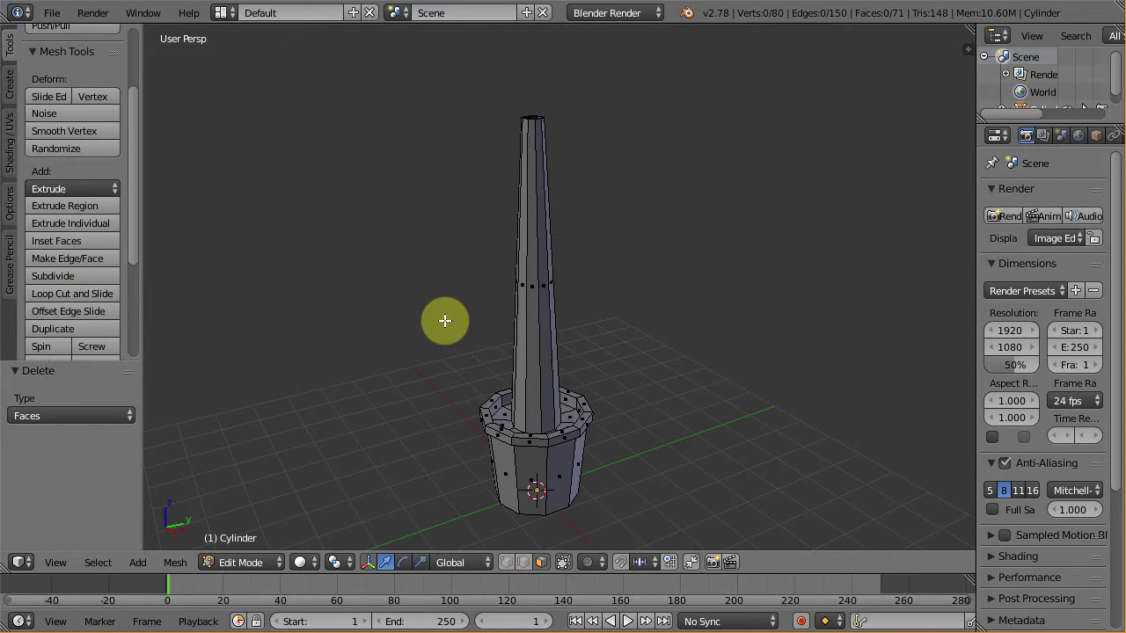
key("ctrl+r")
scroll(520, 305, "up", 1)
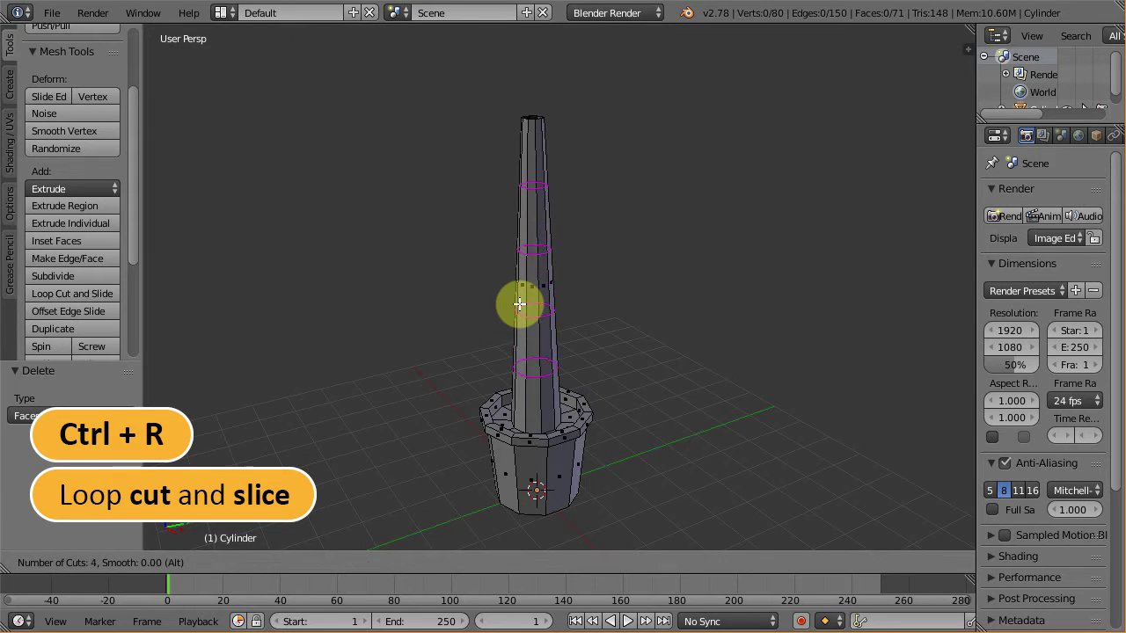
scroll(520, 304, "up", 2)
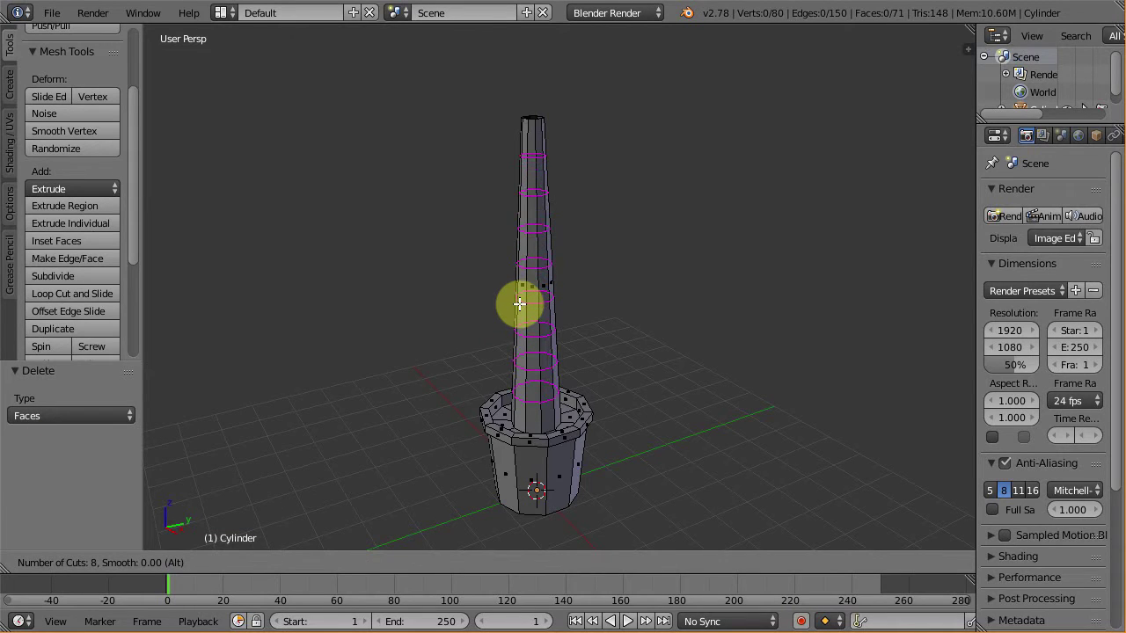
left_click(520, 304)
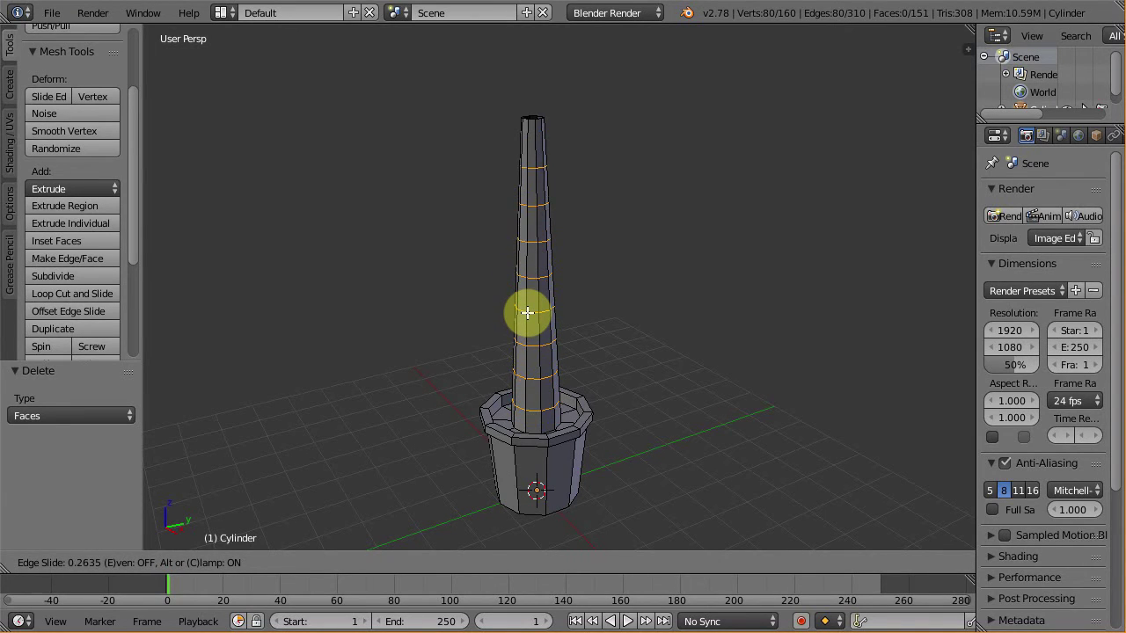
left_click(526, 312)
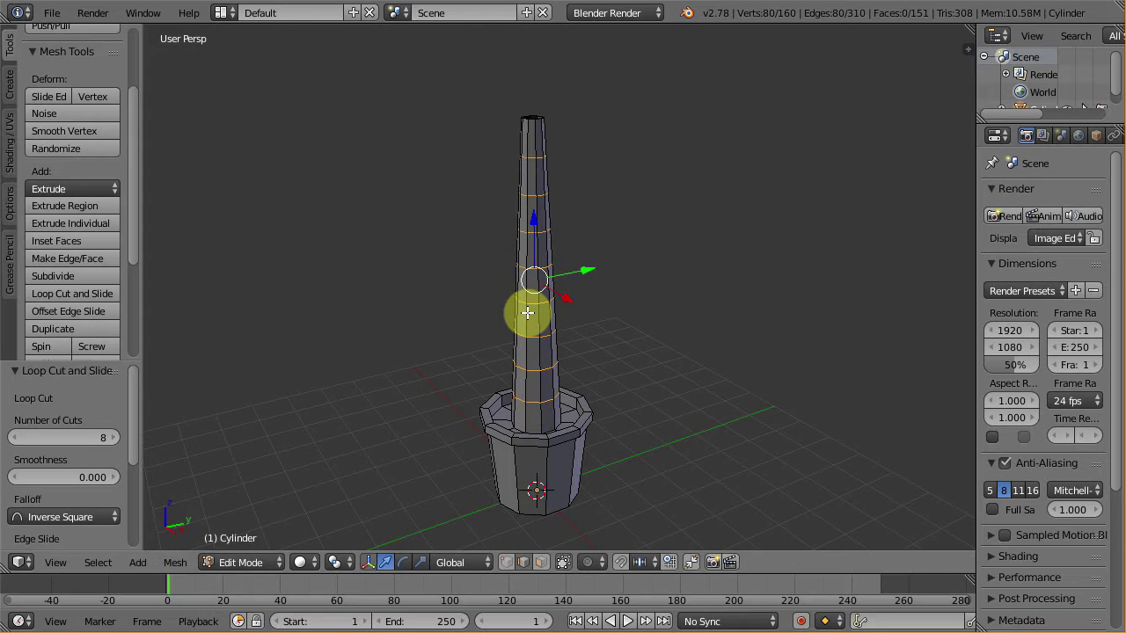
mouse_move(645, 351)
middle_mouse_down()
mouse_move(533, 344)
mouse_move(645, 342)
middle_mouse_up()
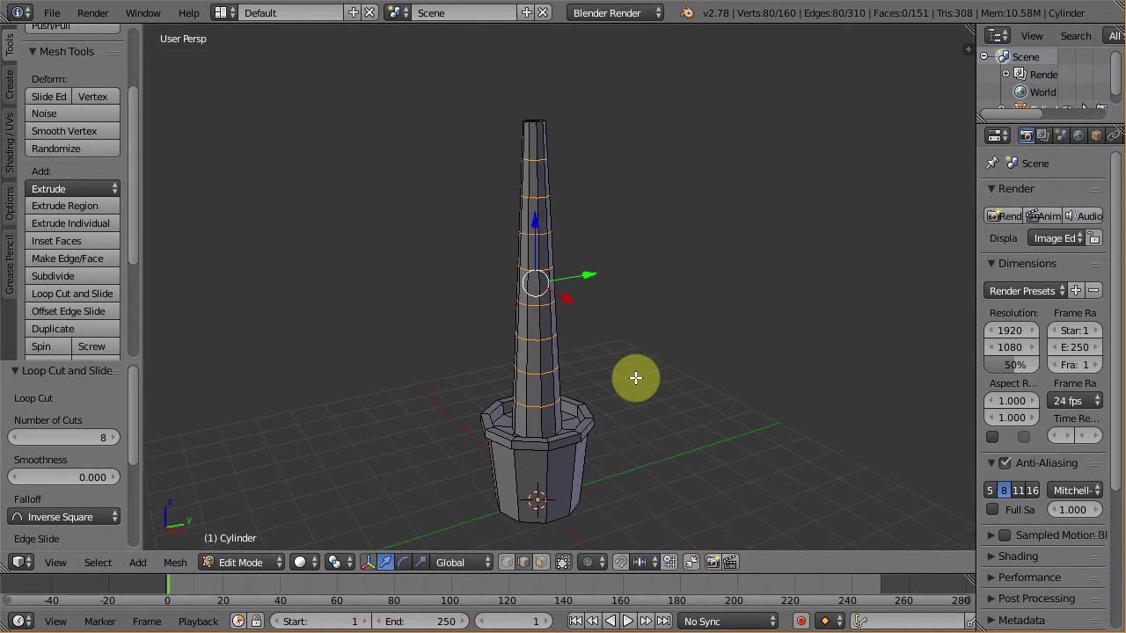
middle_click_drag(636, 377, 612, 399)
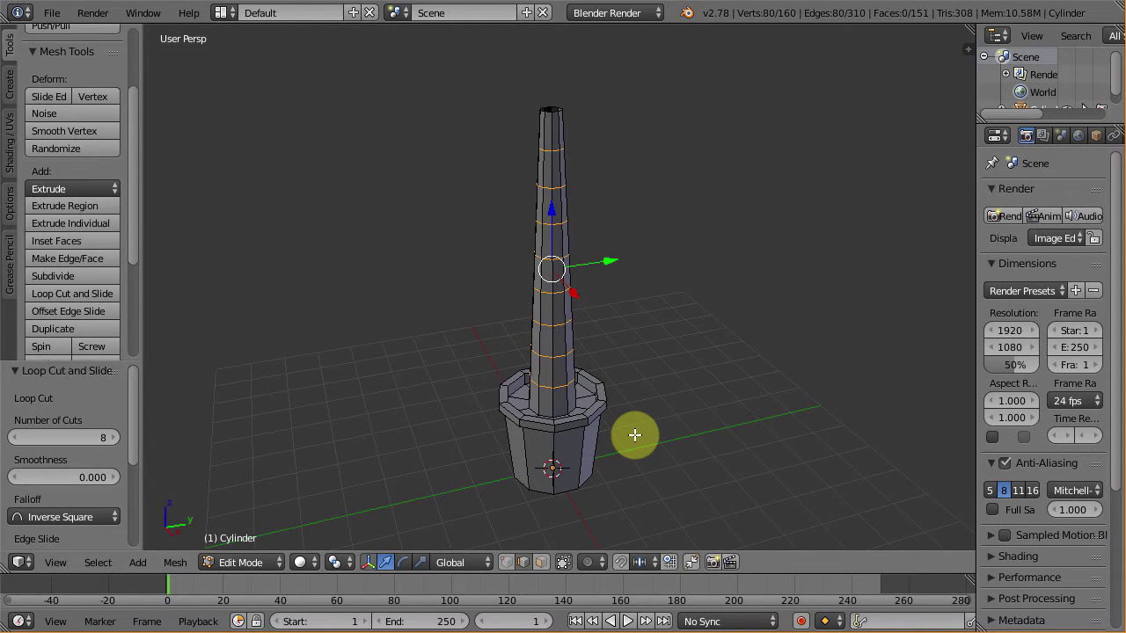
middle_click_drag(548, 449, 608, 408)
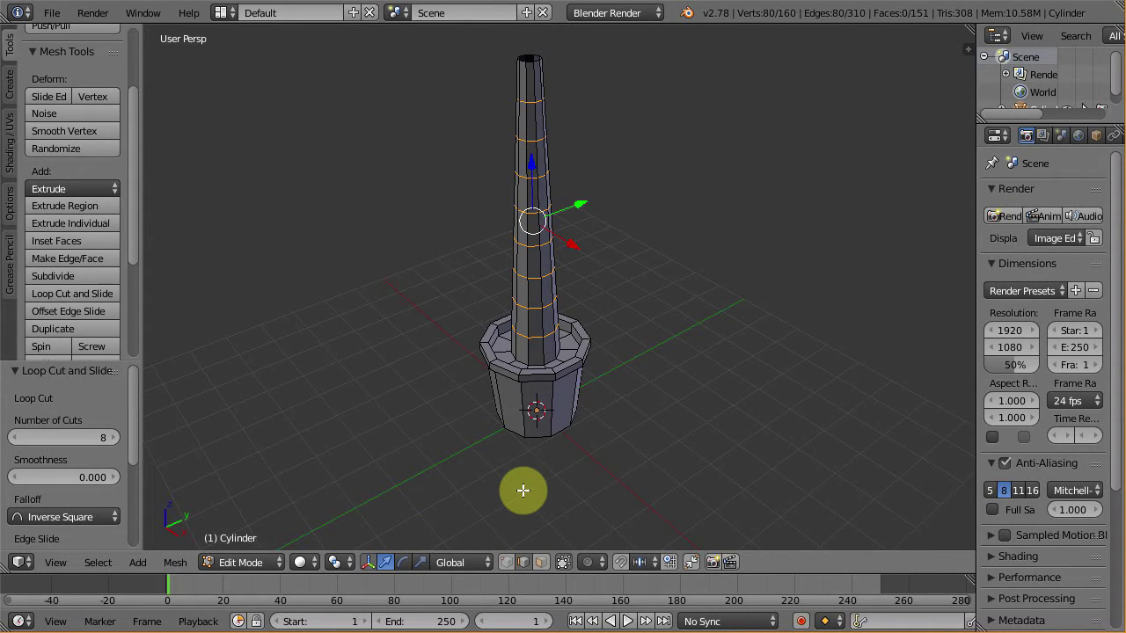
middle_click_drag(523, 489, 559, 464)
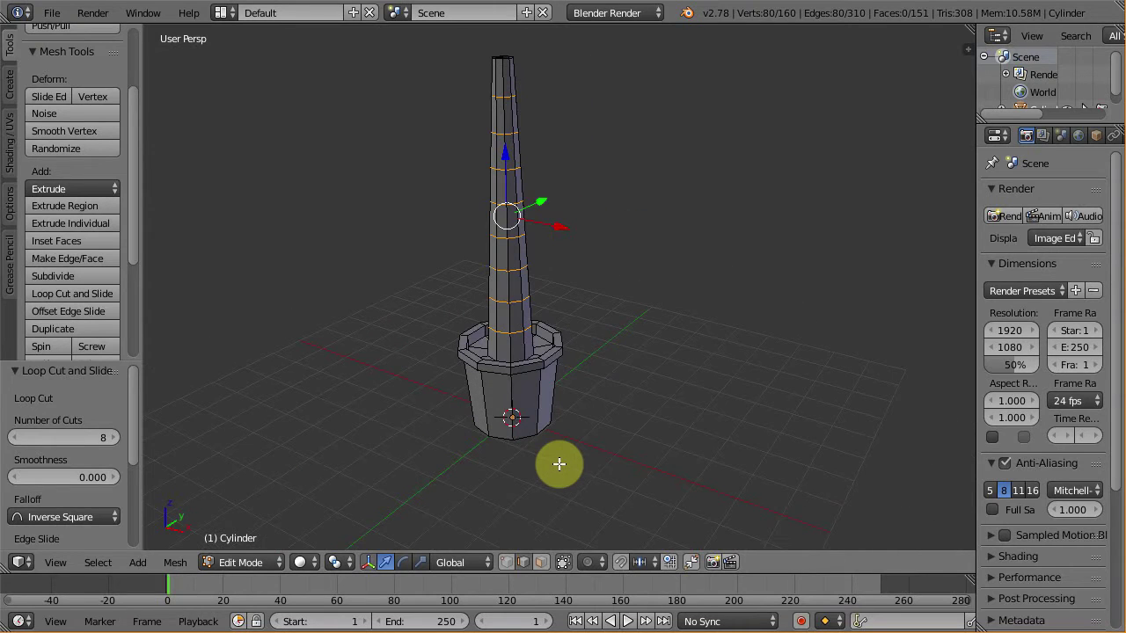
Inspect the looped stem in front and right orthographic views, then orbit back to perspective.
key("KP_1")
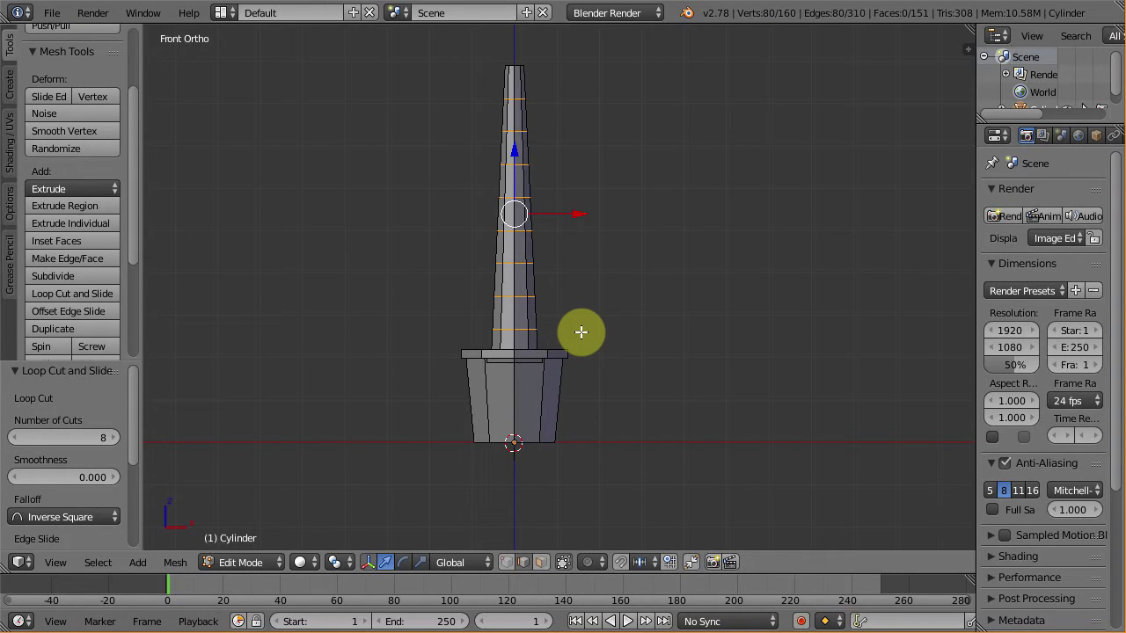
key("KP_3")
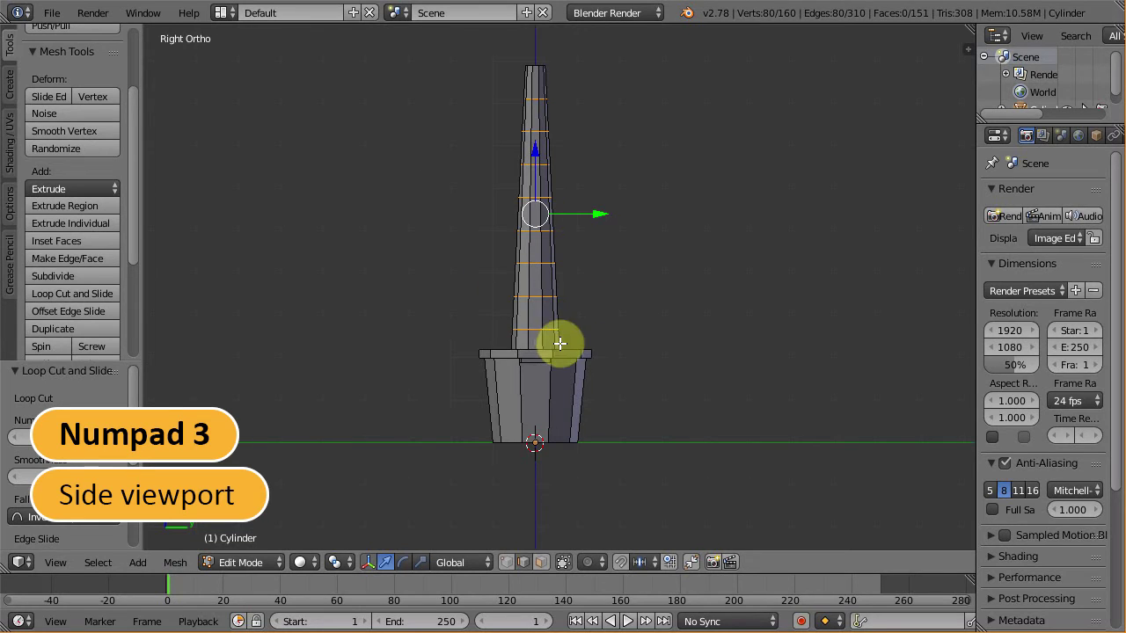
middle_click_drag(530, 339, 642, 434)
middle_click_drag(571, 349, 647, 432)
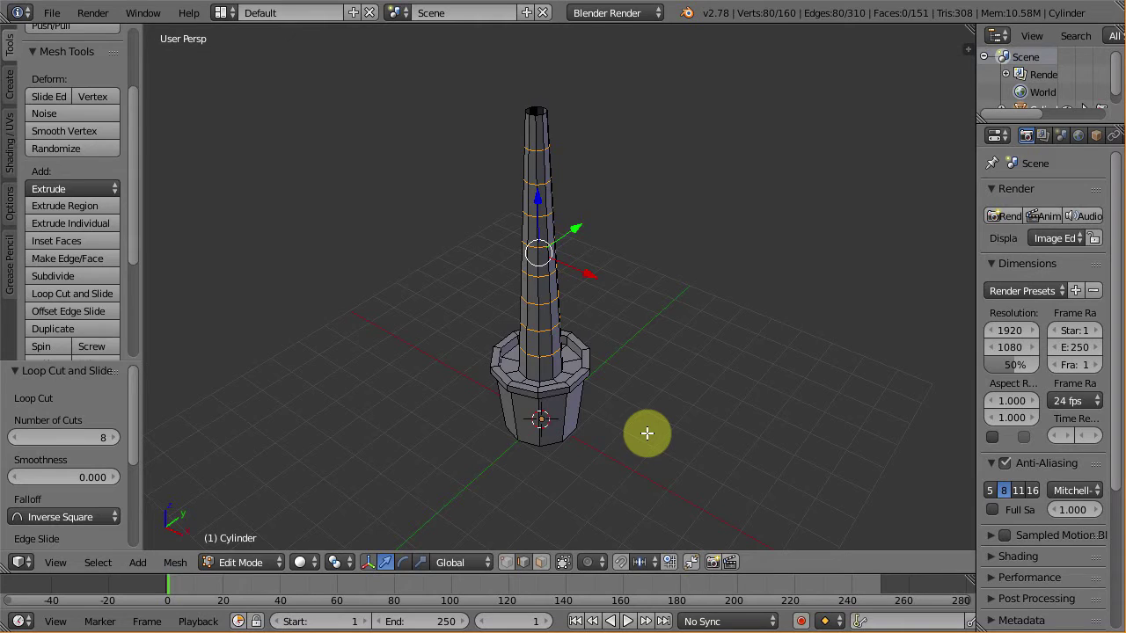
Return to Object Mode and add a new cube.
key("Tab")
key("shift+a")
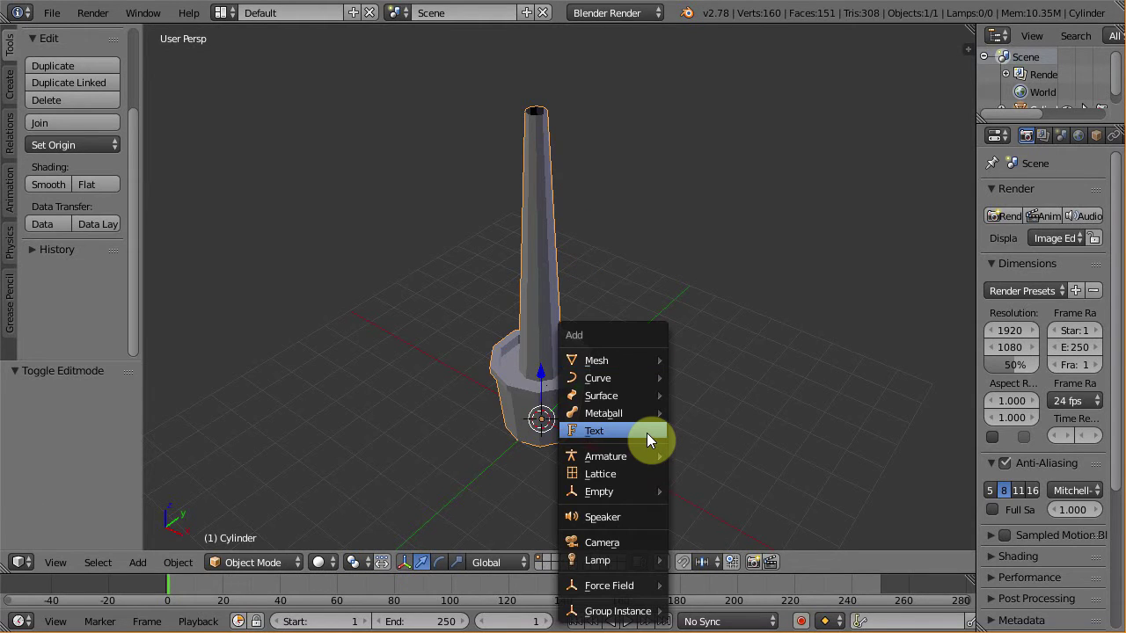
mouse_move(639, 363)
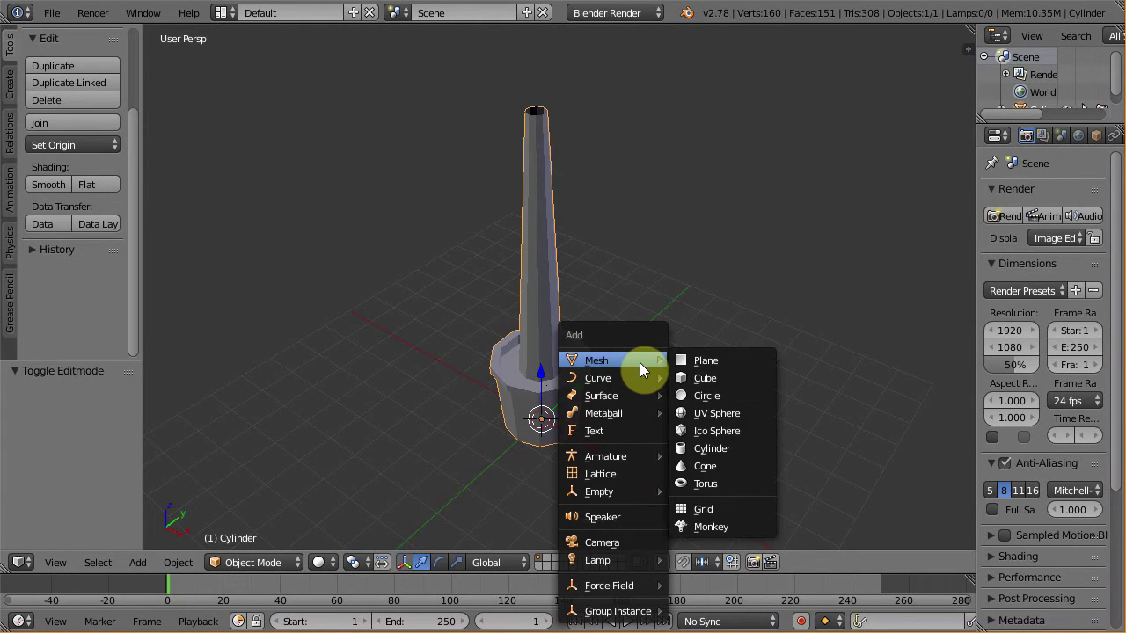
left_click(700, 375)
middle_click_drag(700, 374, 540, 390)
Move the cube straight up along Z to about 10.96 so it floats above the stem.
key("g")
key("z")
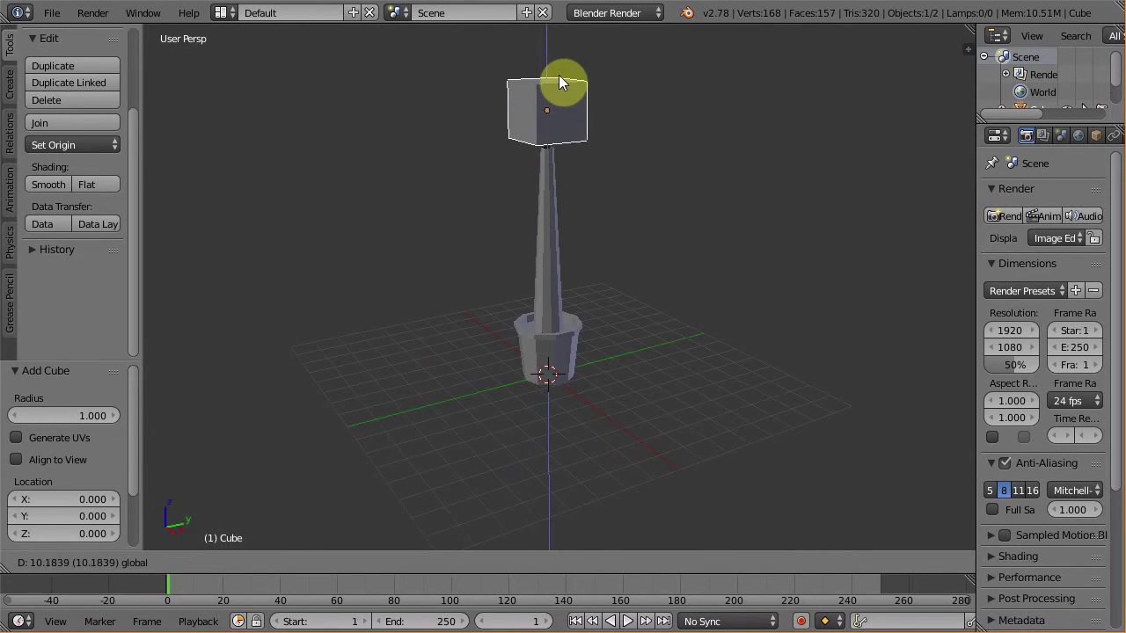
left_click(560, 83)
middle_click_drag(569, 184, 592, 344, "shift")
Extrude the cube's left face out 1 unit and shrink the new face to 0.7.
key("Tab")
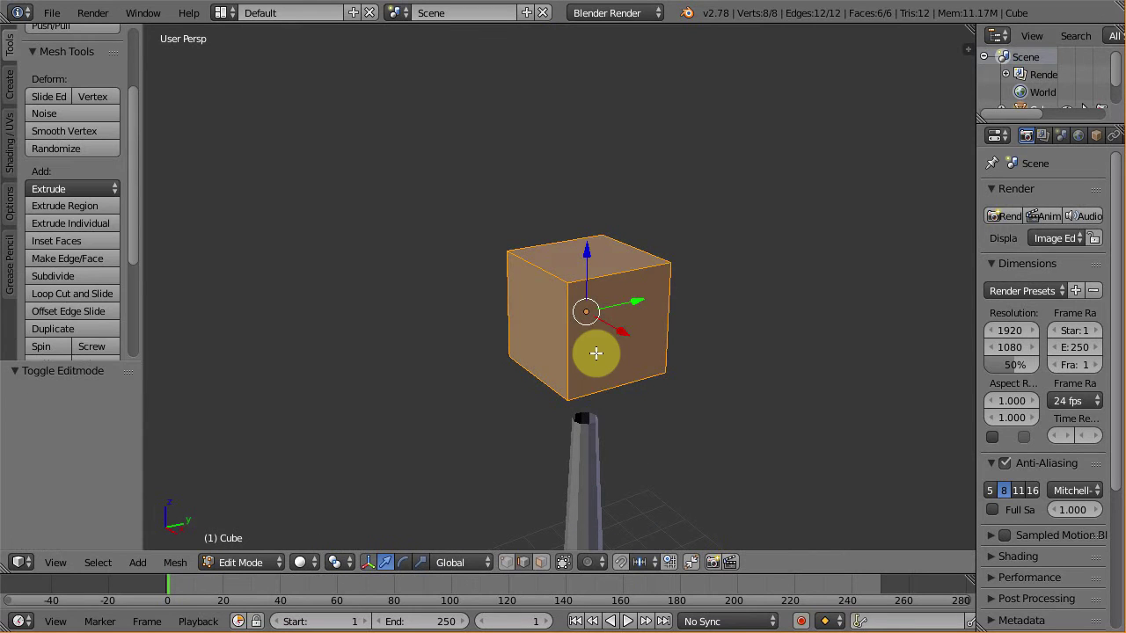
left_click(539, 352)
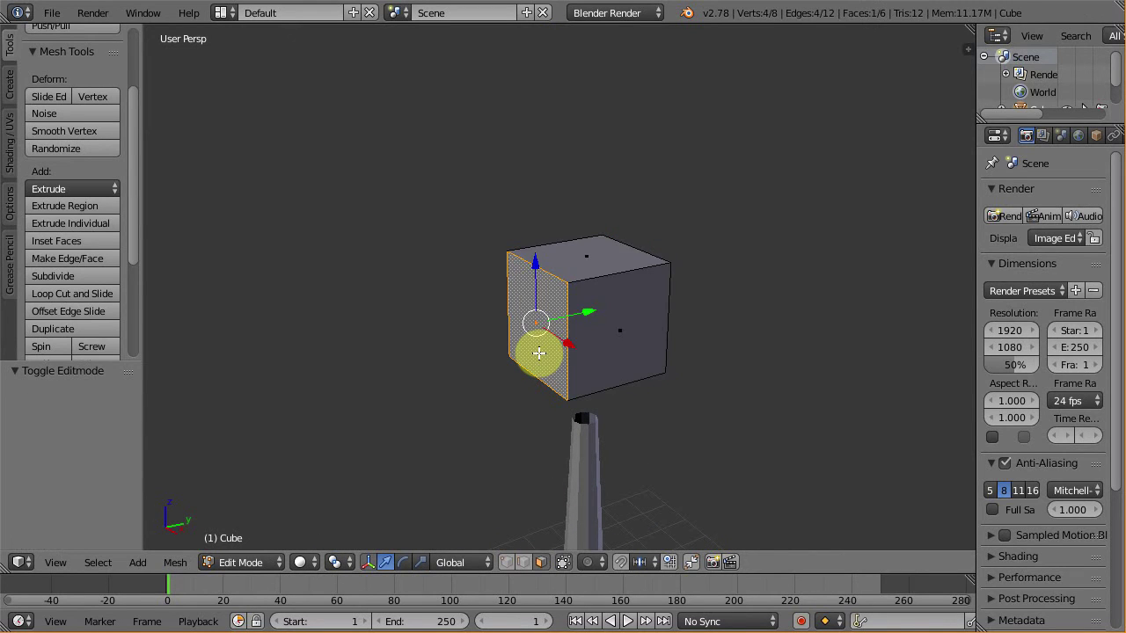
key("e")
key("1")
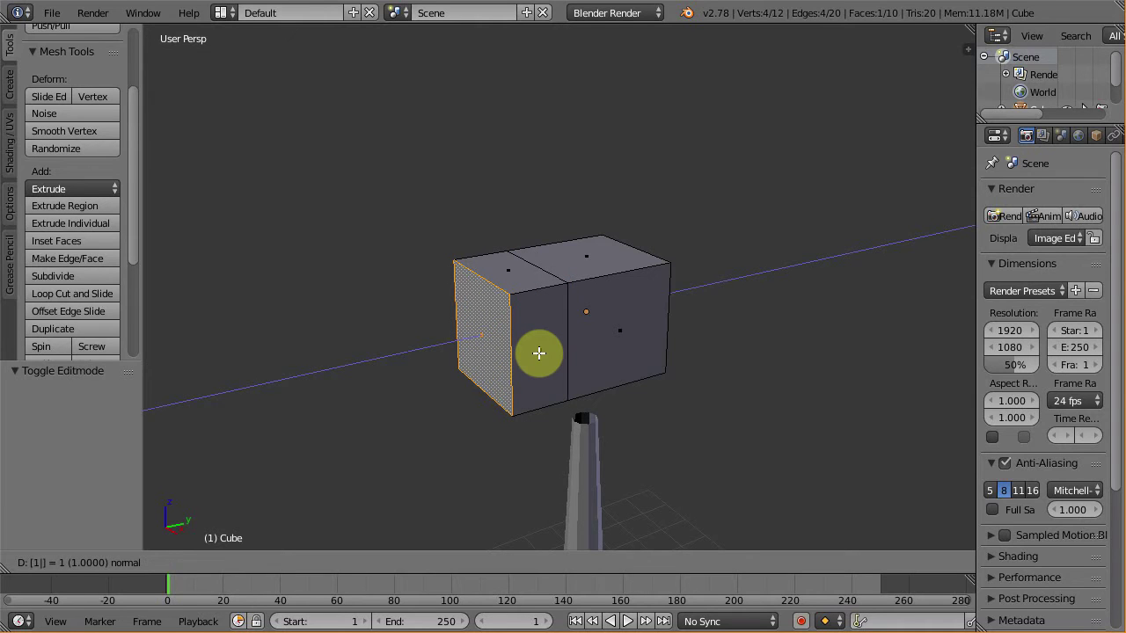
key("Return")
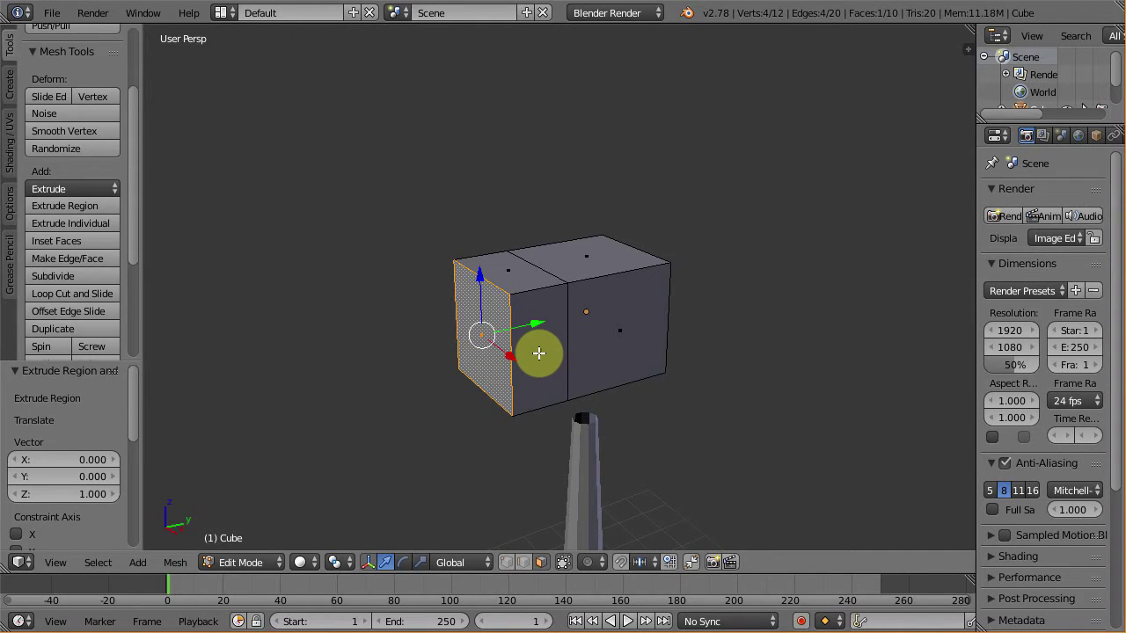
key("s")
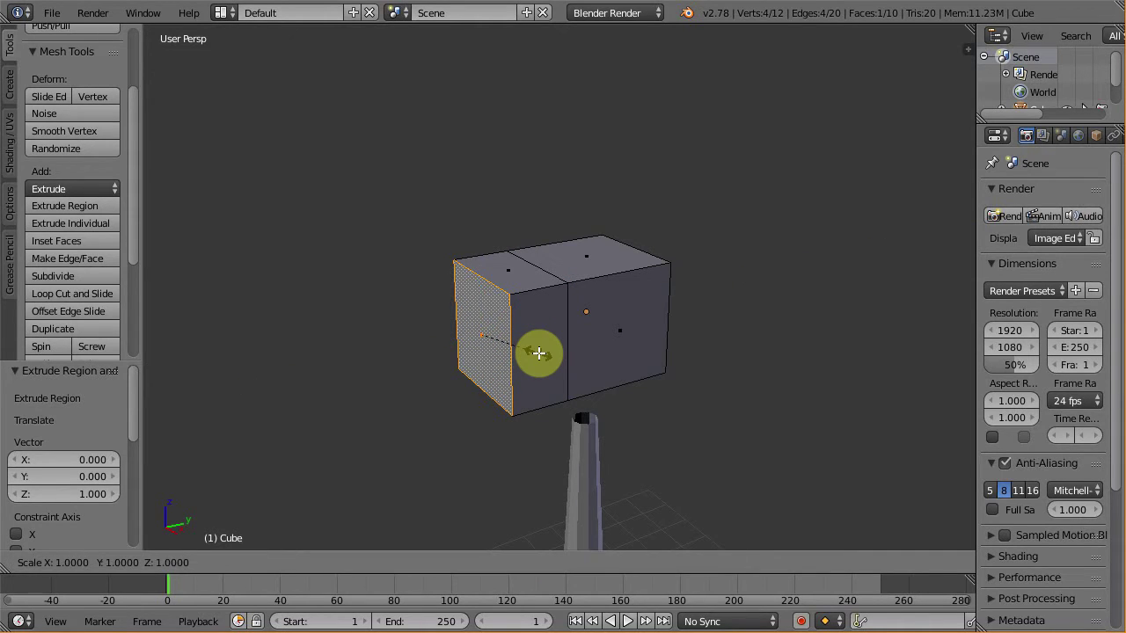
type("0.7")
key("Return")
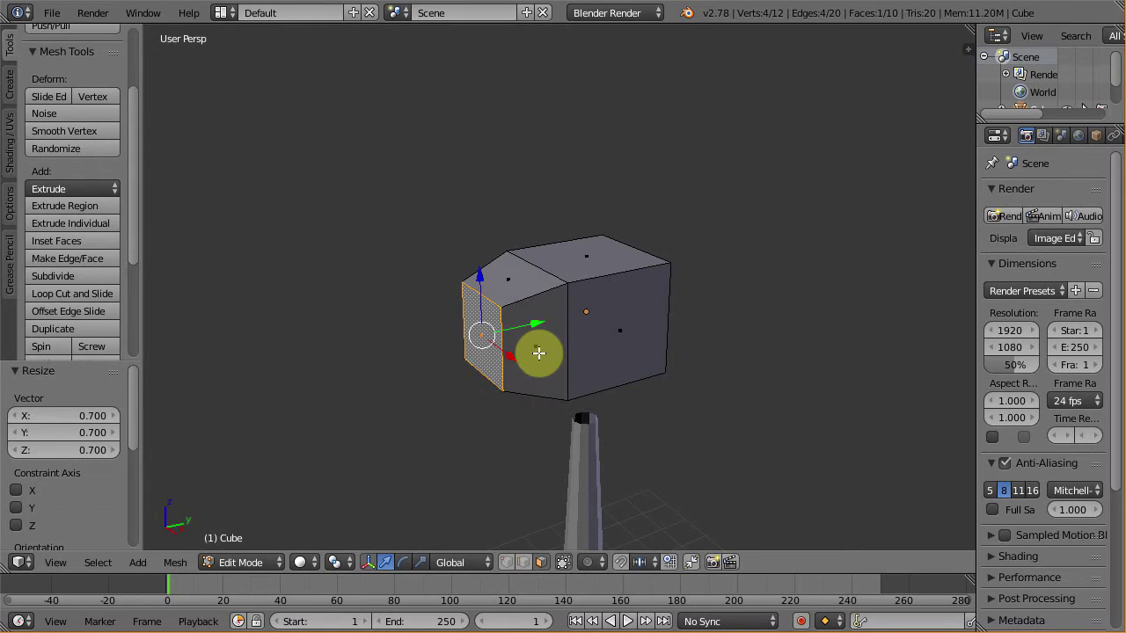
Extrude the end face another 1 unit and scale it to 0.7.
middle_click_drag(711, 405, 754, 348)
type("e1")
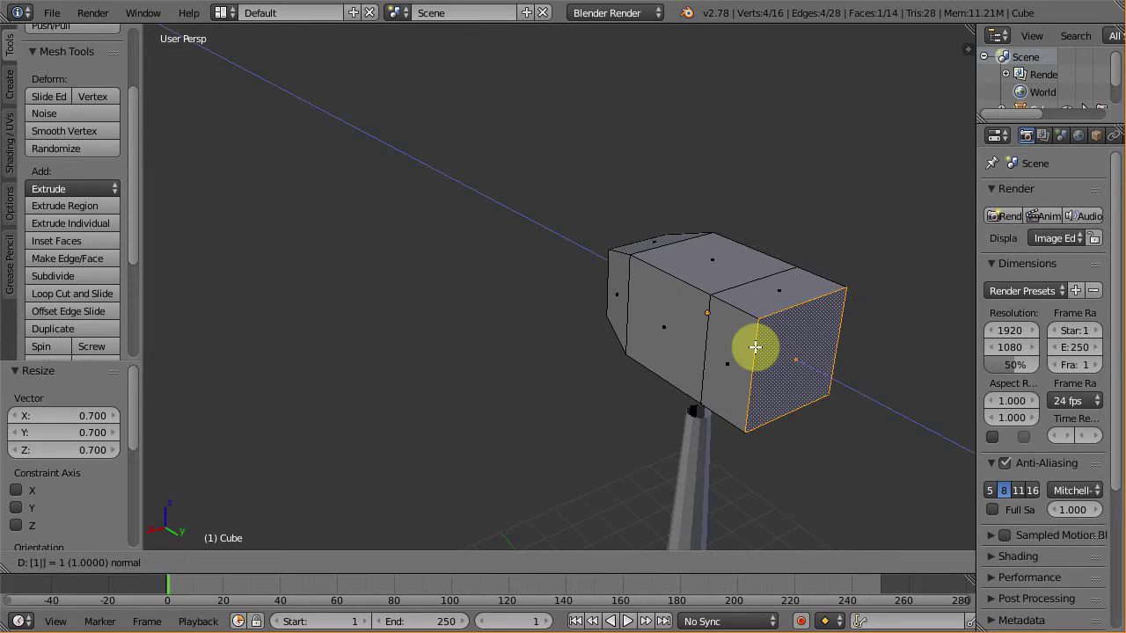
key("Return")
type("s")
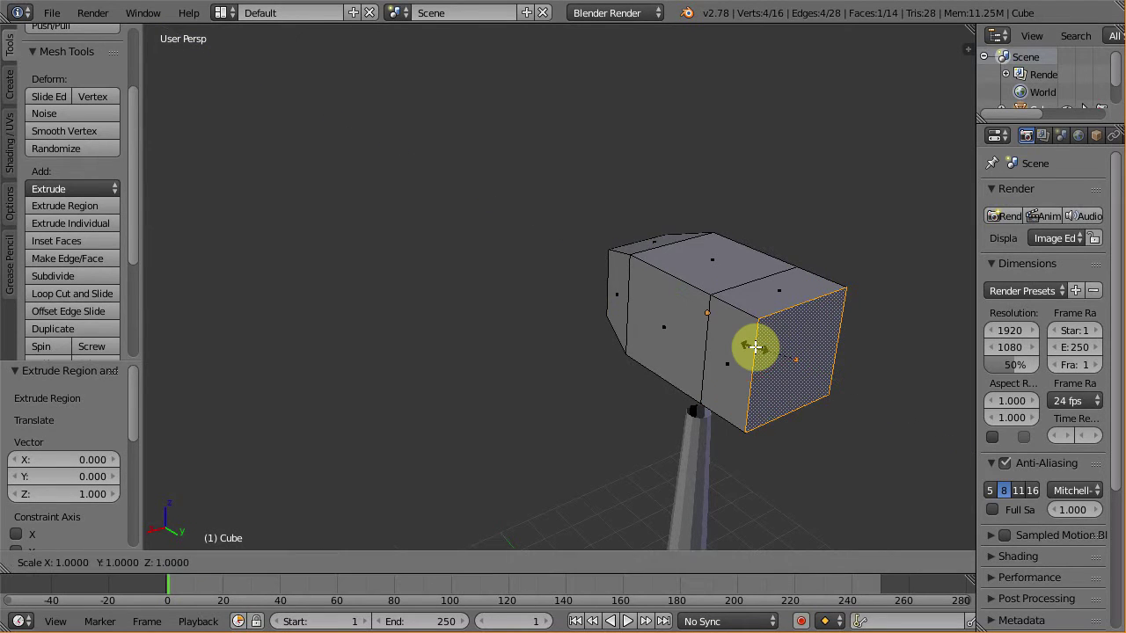
type("0.7")
key("Return")
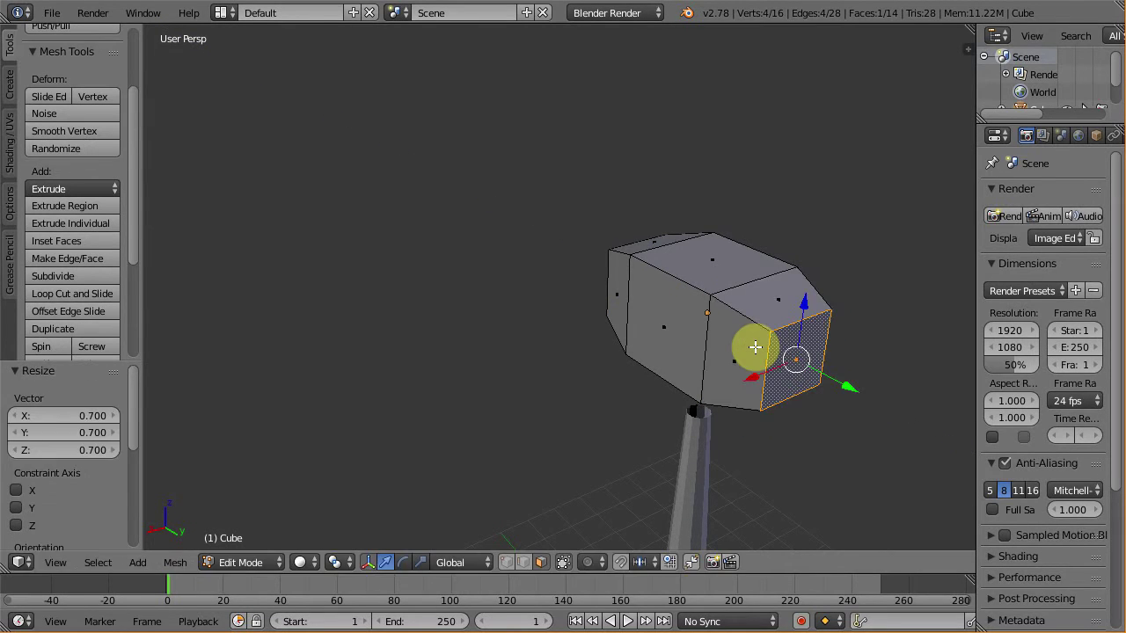
middle_click_drag(606, 339, 754, 334)
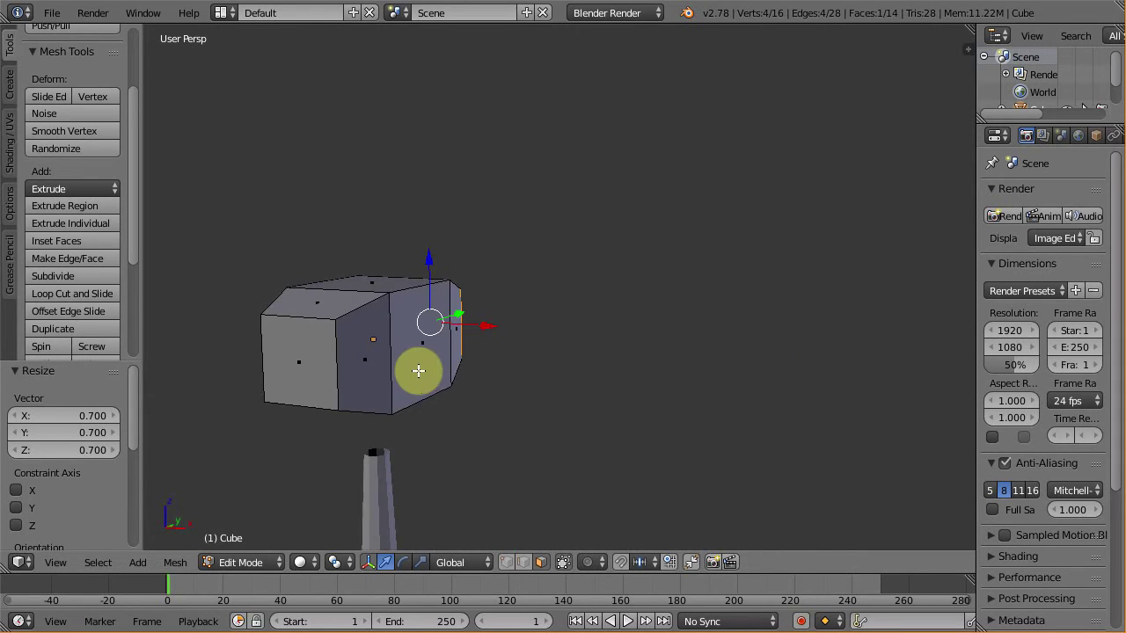
middle_click_drag(417, 369, 493, 377)
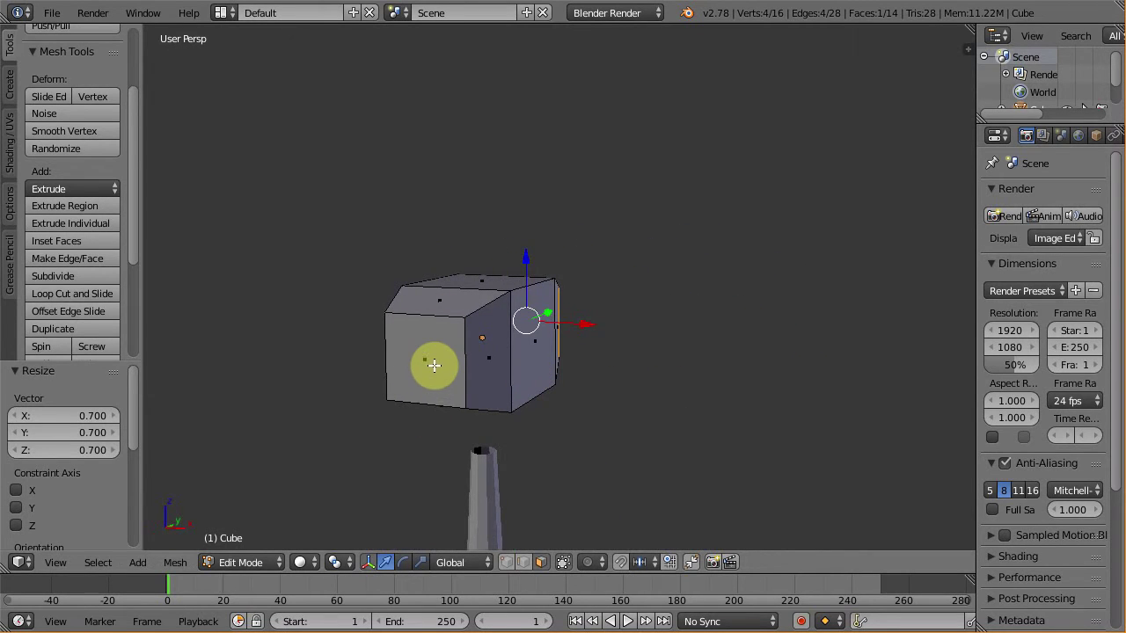
Add a centred loop cut and scale it 1.4 along Z.
key("ctrl+r")
left_click(435, 326)
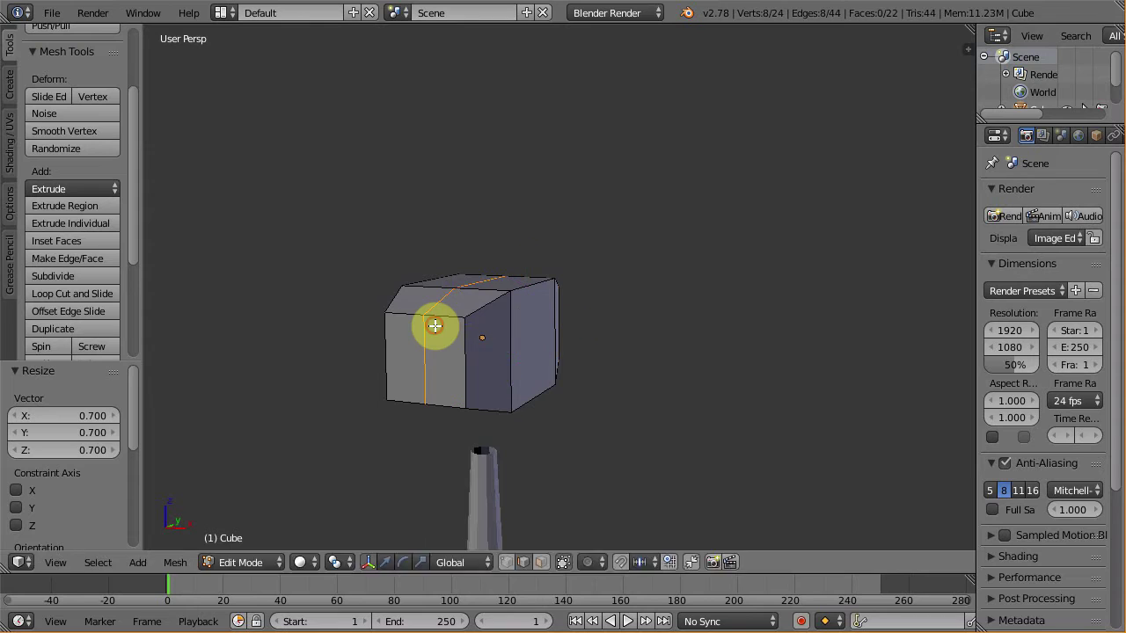
left_click(435, 327)
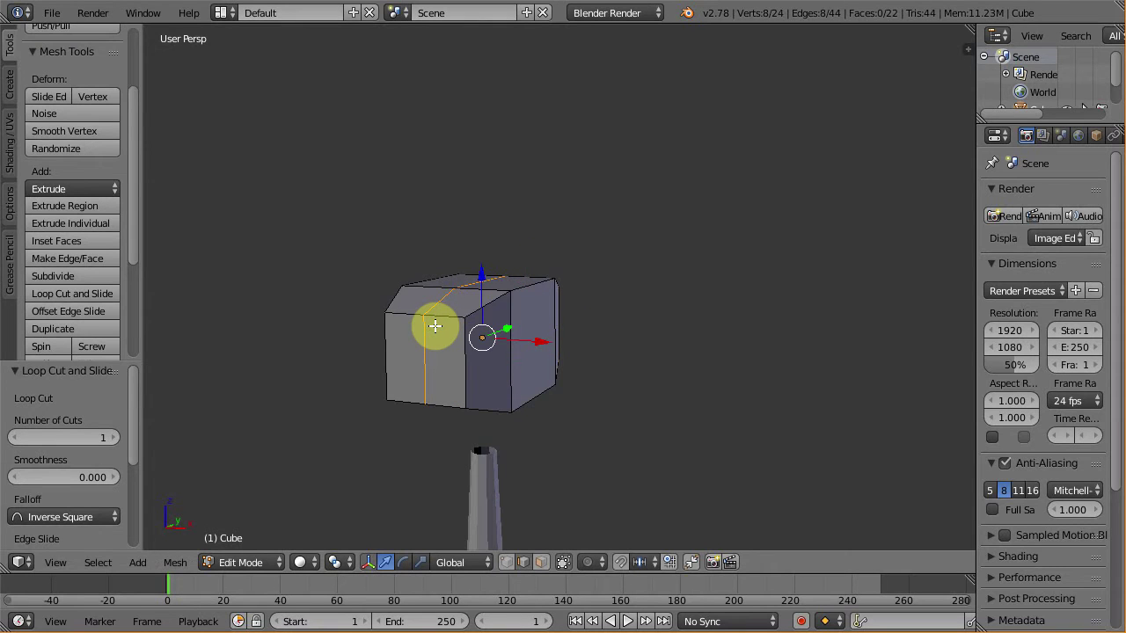
key("s")
type("z")
type("1.4")
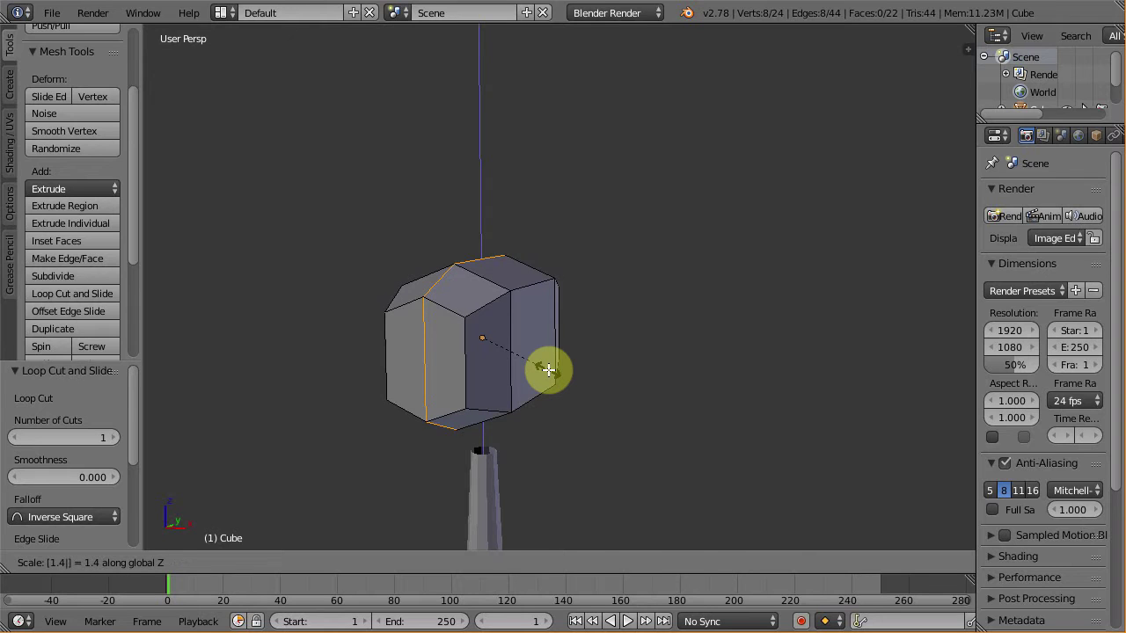
key("Return")
Add a horizontal centre loop, widen it 1.4 along X, and isolate the head in local view.
key("ctrl+r")
left_click(468, 372)
right_click(494, 383)
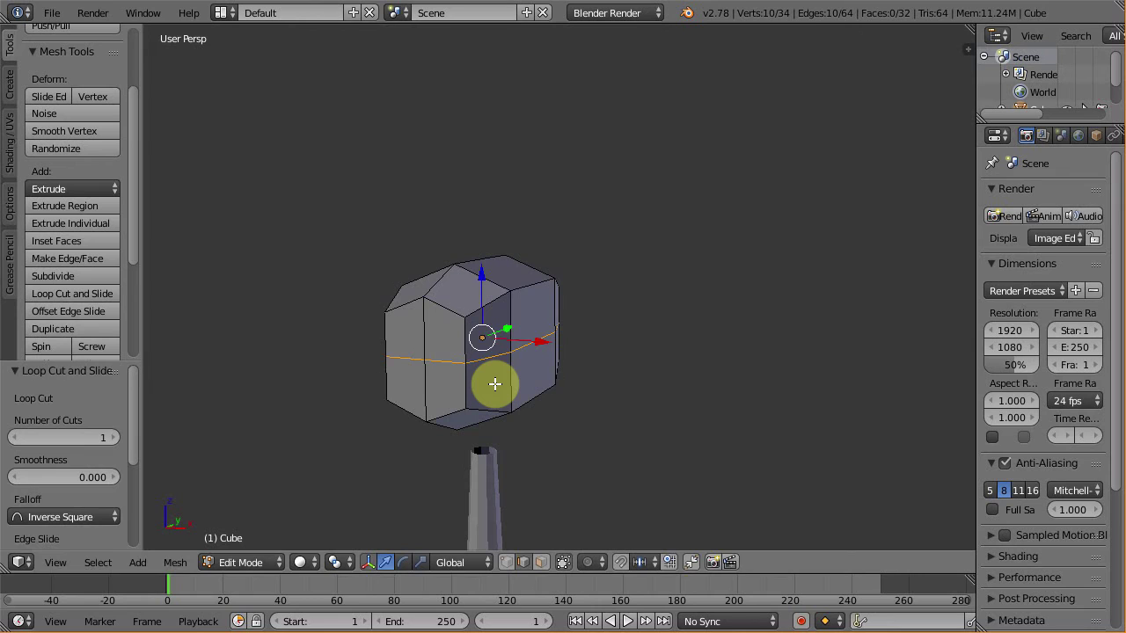
key("s")
type("x1.4")
key("Return")
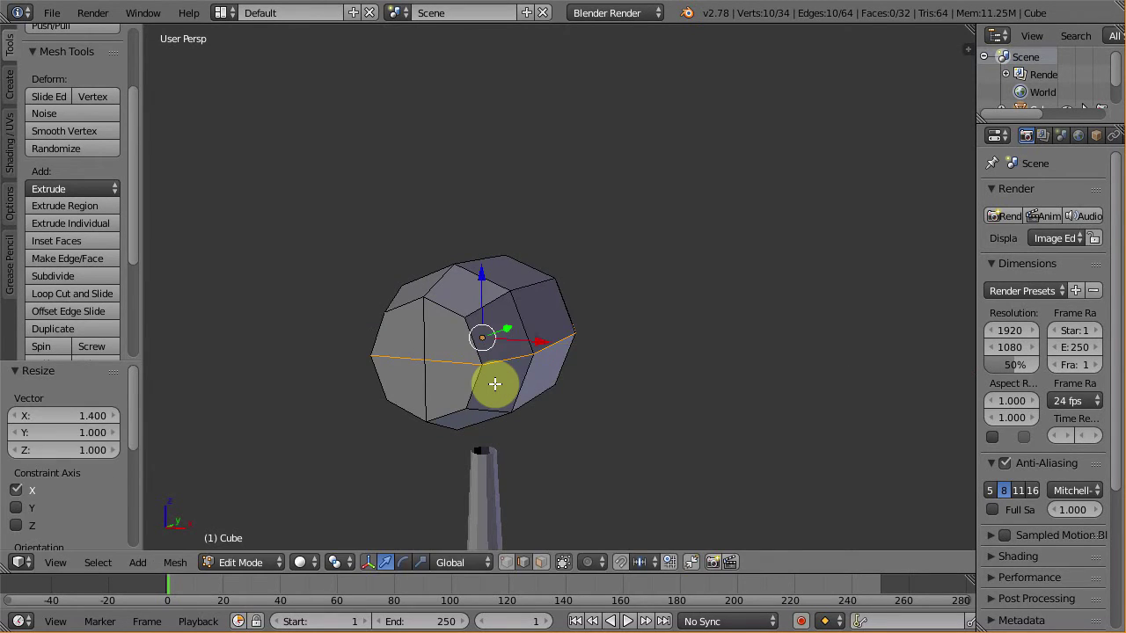
key("KP_Divide")
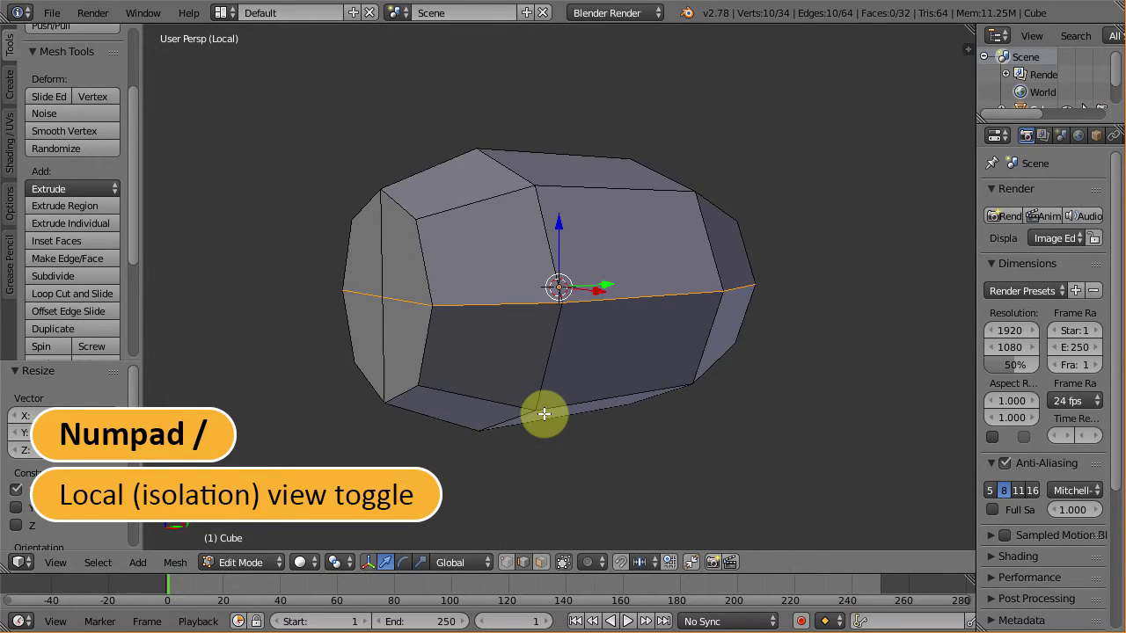
Select the head's two opposite end vertices and scale them 1.3 into points.
mouse_move(543, 413)
middle_mouse_down()
mouse_move(554, 401)
mouse_move(563, 417)
middle_mouse_up()
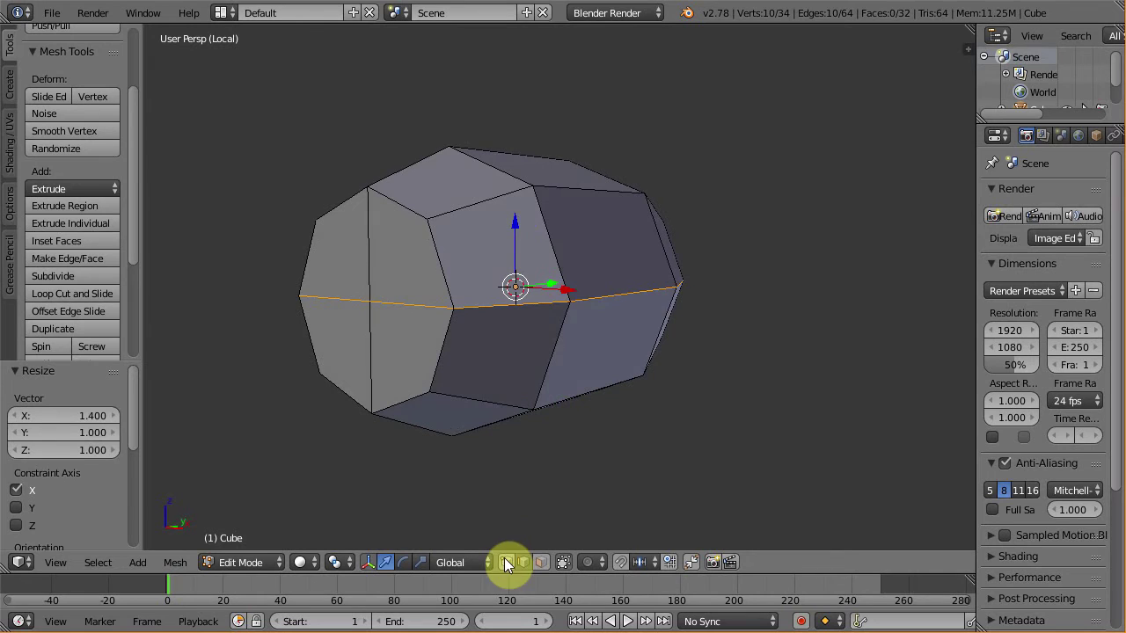
right_click(368, 301)
middle_click_drag(831, 337, 721, 284)
right_click(721, 269, "shift")
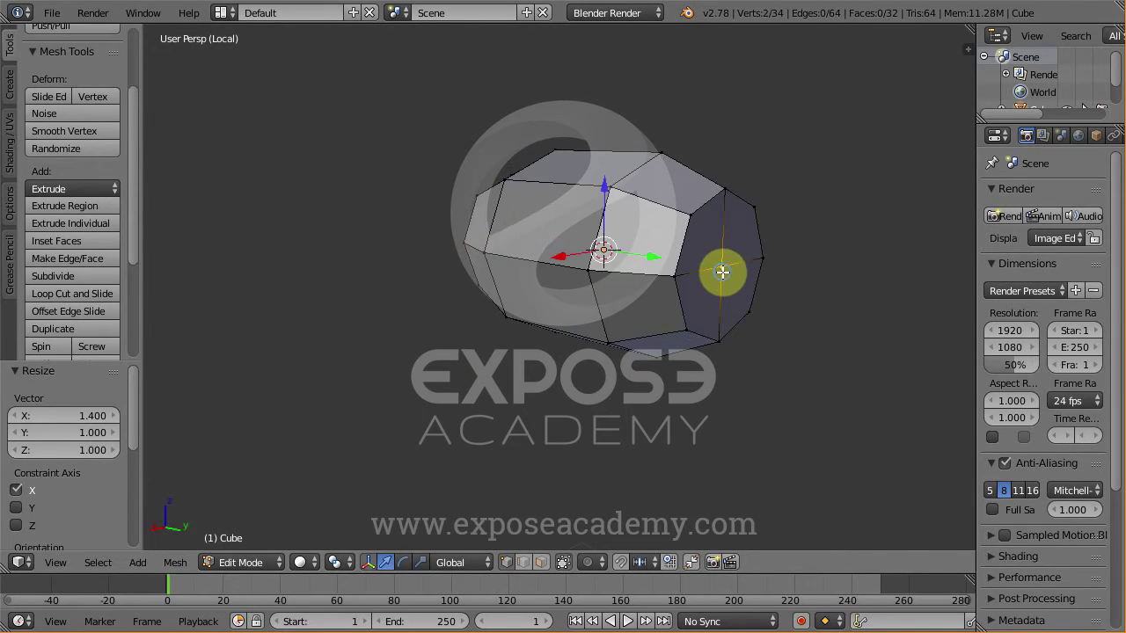
type("s1.3")
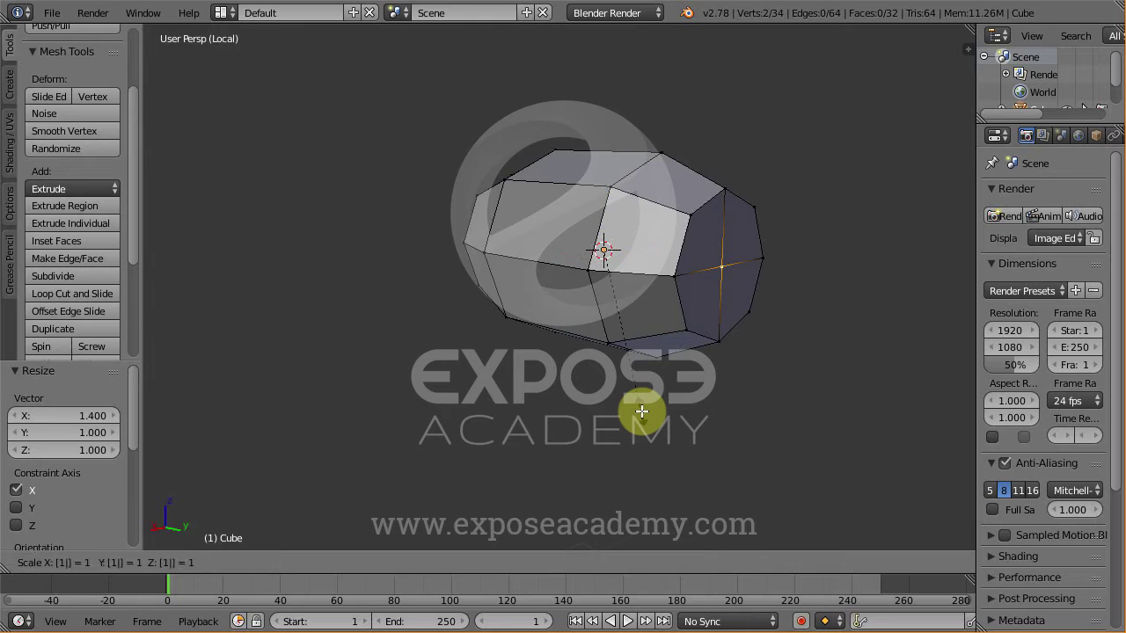
key("Return")
Frame the selected vertices, switch to wireframe display and deselect everything.
middle_click_drag(613, 390, 519, 336)
key("KP_Decimal")
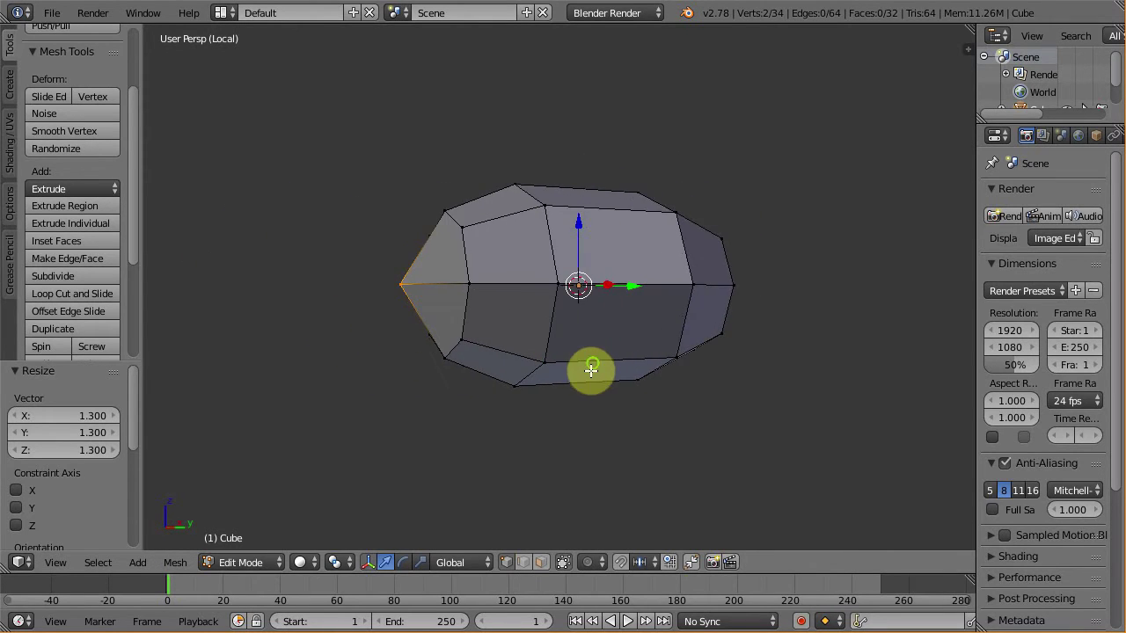
key("z")
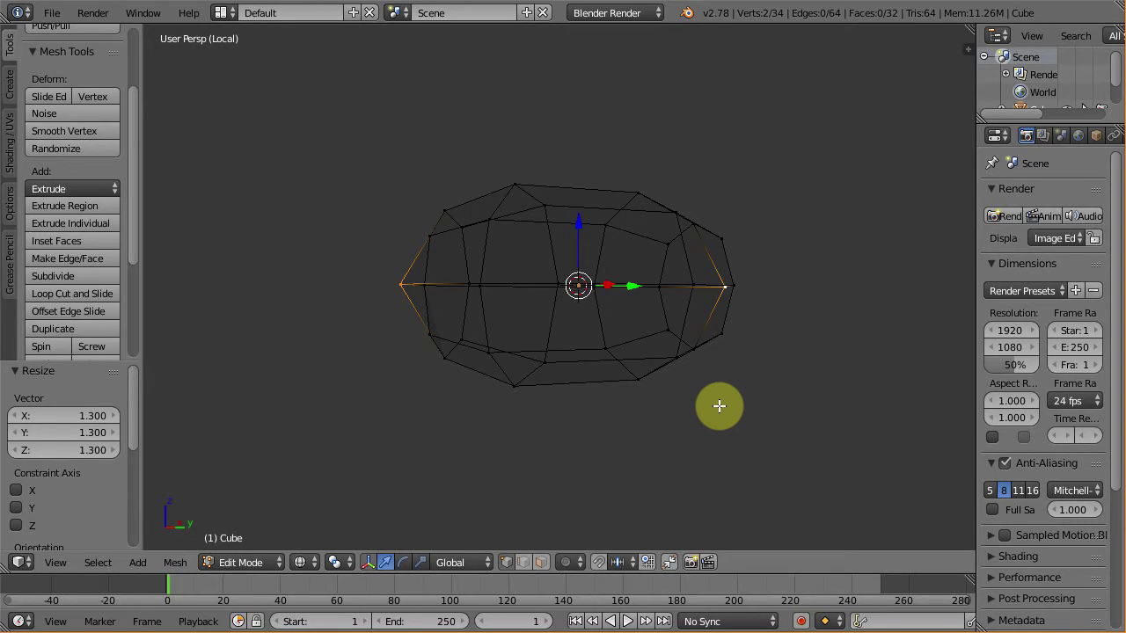
key("a")
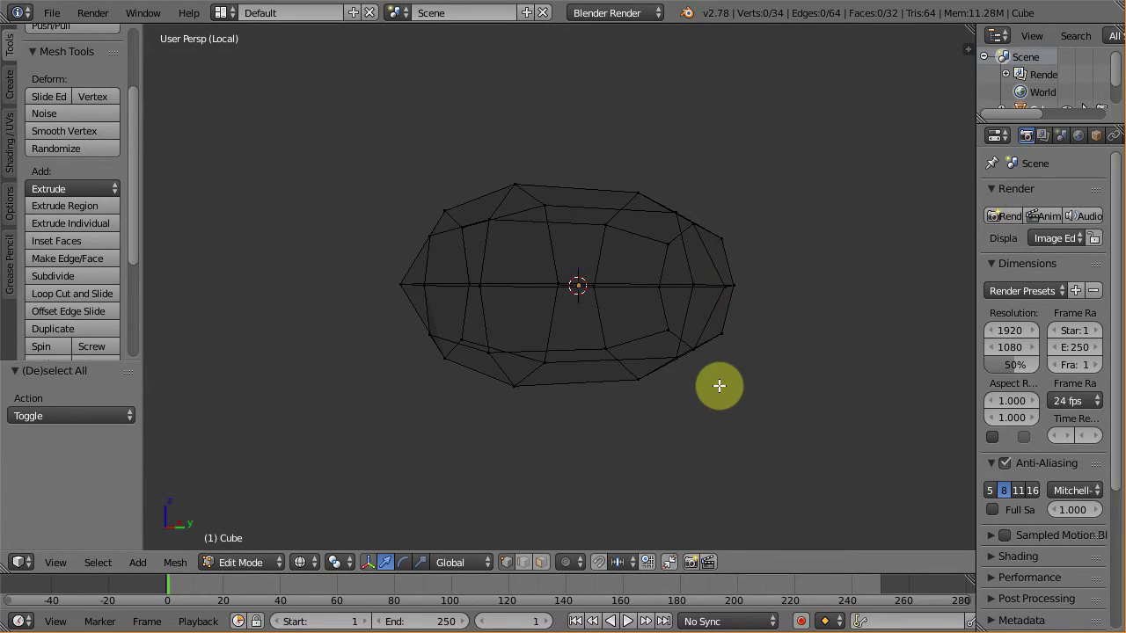
Lasso the head's lower half, delete those vertices, and return to solid shading.
mouse_move(723, 389)
left_mouse_down("ctrl")
mouse_move(782, 325)
mouse_move(741, 311)
mouse_move(455, 310)
mouse_move(380, 333)
mouse_move(400, 393)
mouse_move(629, 439)
mouse_move(694, 437)
left_mouse_up("ctrl")
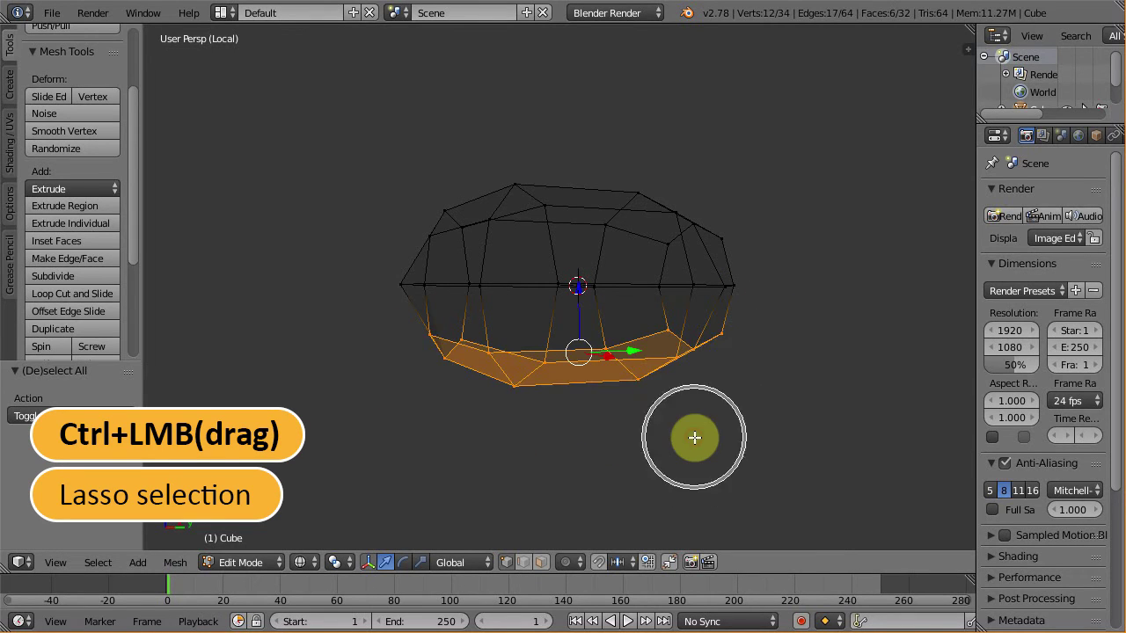
key("x")
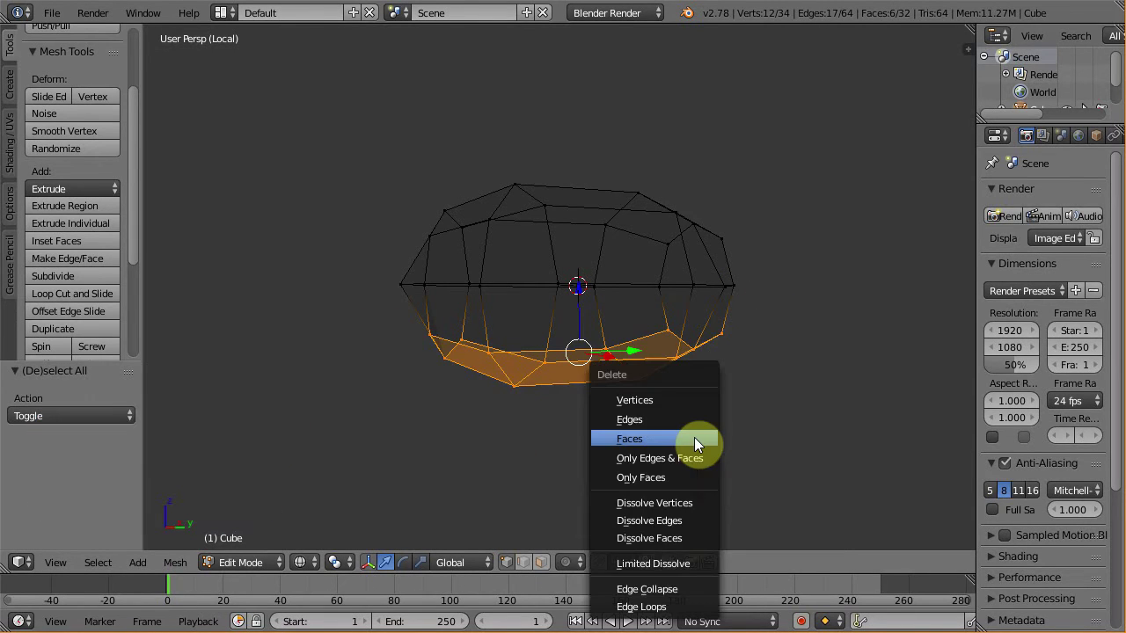
left_click(657, 403)
mouse_move(639, 380)
middle_mouse_down()
mouse_move(621, 347)
mouse_move(555, 323)
mouse_move(507, 344)
mouse_move(495, 317)
mouse_move(525, 367)
mouse_move(631, 397)
middle_mouse_up()
key("z")
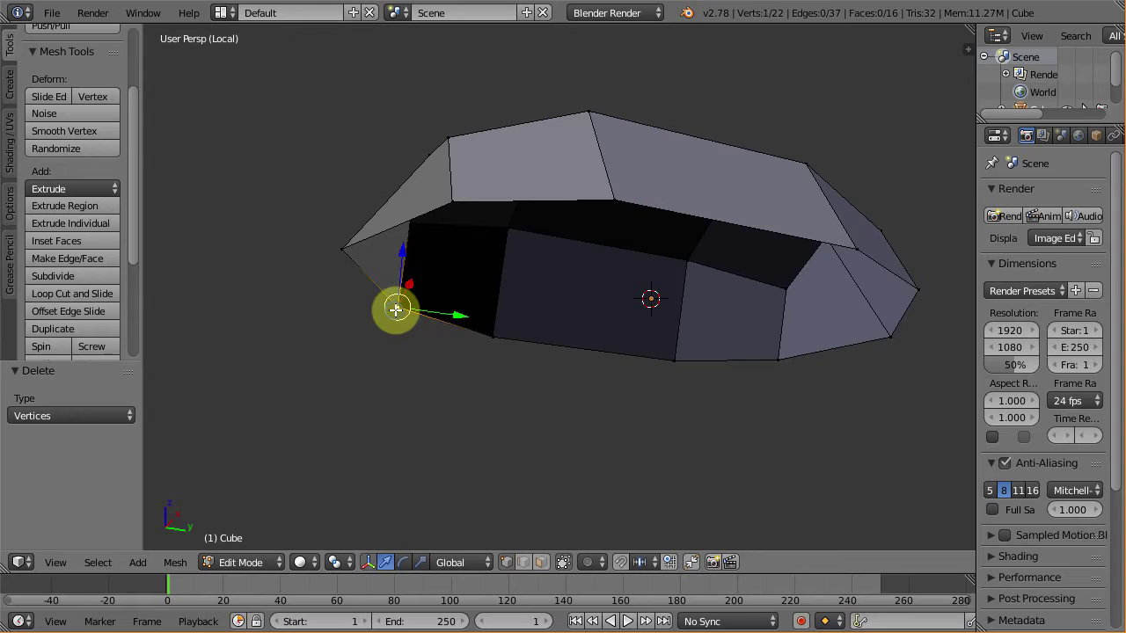
Fill a triangle and a quad face across the left border of the open underside.
right_click(454, 203, "shift")
right_click(345, 248, "shift")
key("f")
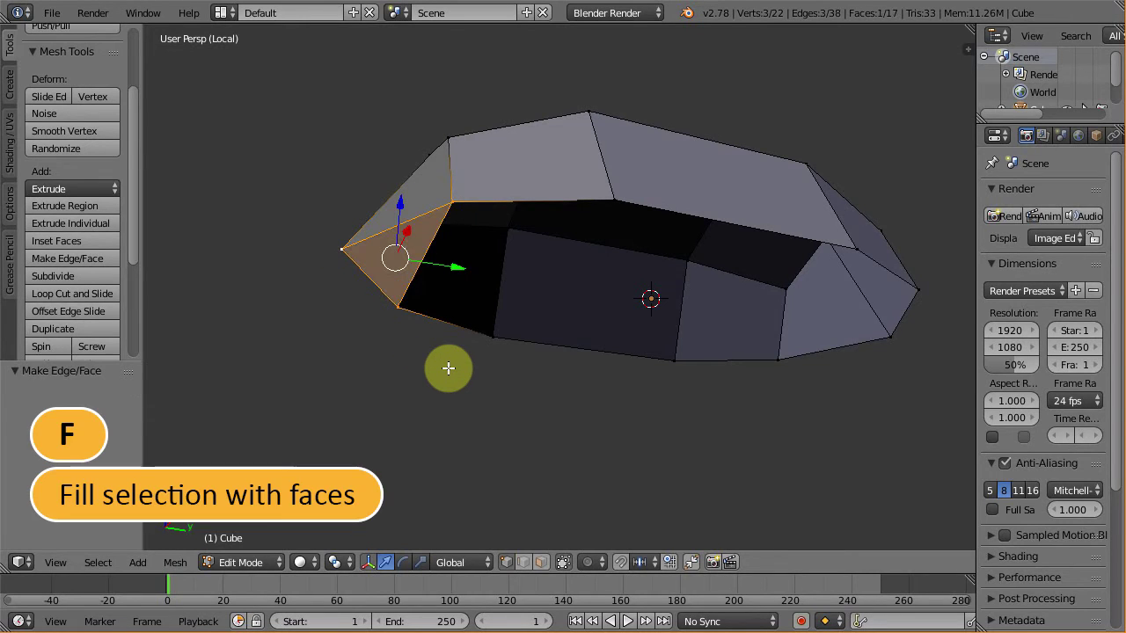
right_click(402, 308)
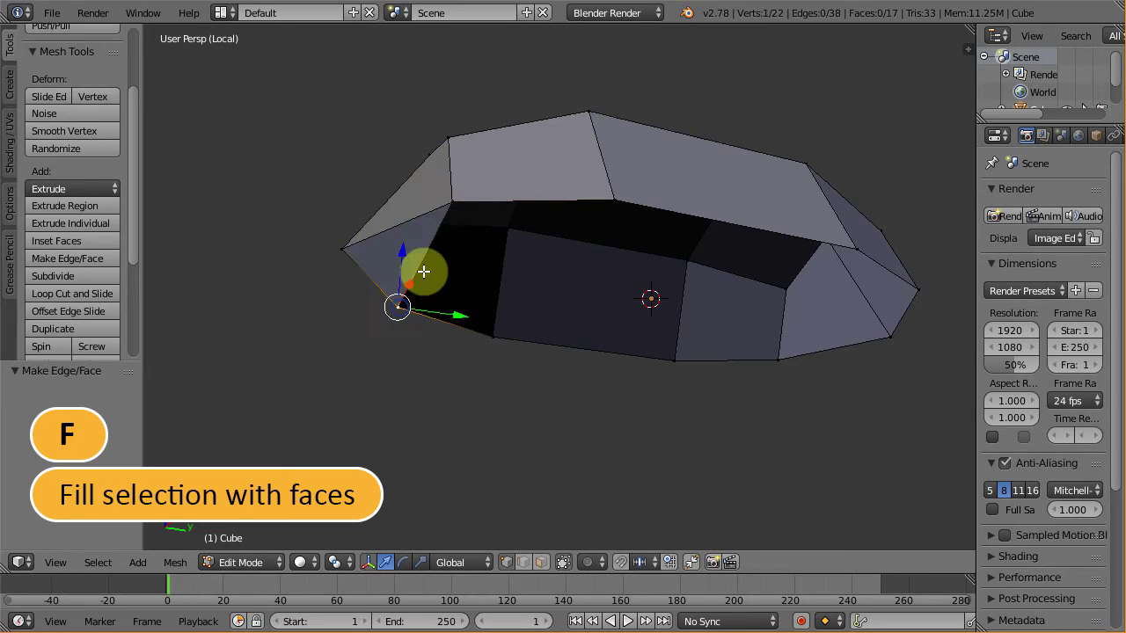
right_click(451, 202, "shift")
right_click(610, 201, "shift")
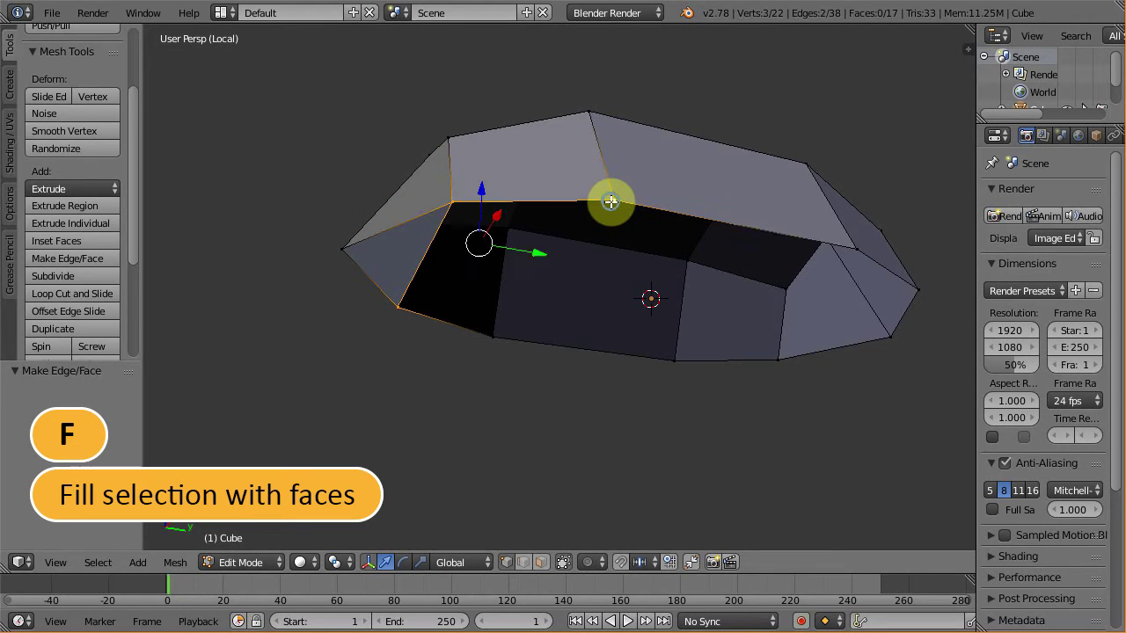
right_click(496, 338, "shift")
key("f")
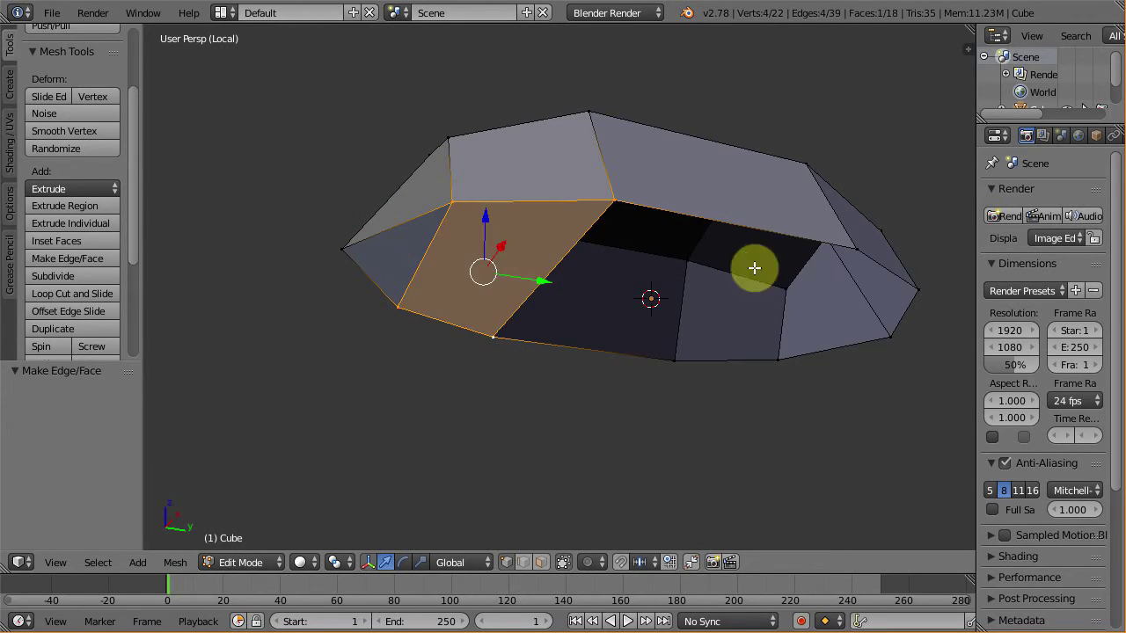
Fill another four-vertex face on the right side of the underside.
right_click(449, 205, "shift")
right_click(401, 308, "shift")
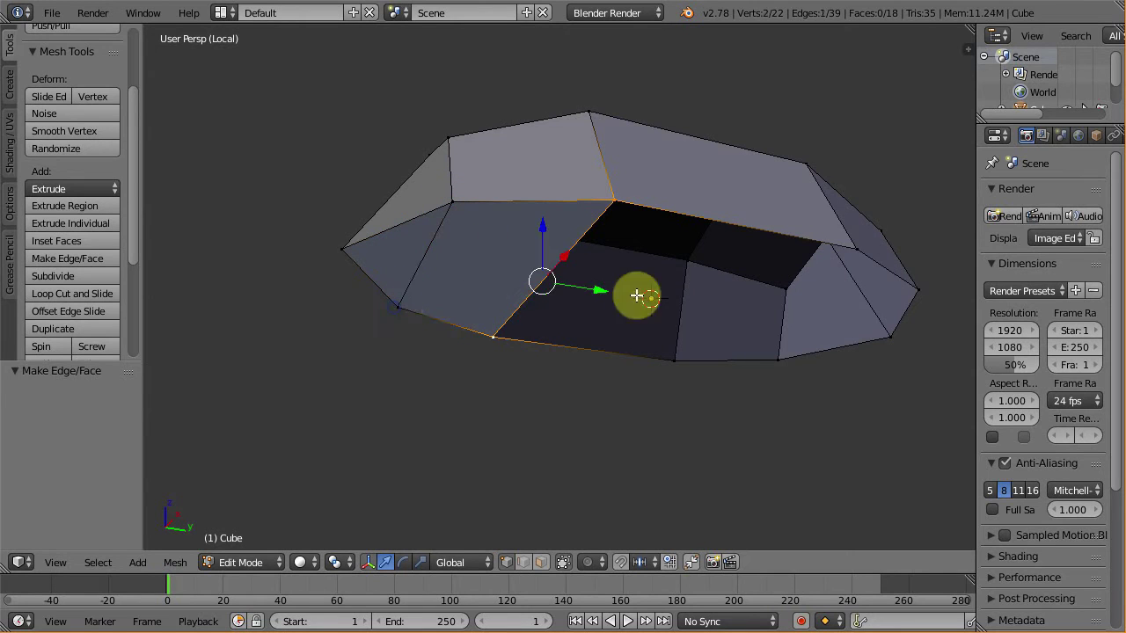
right_click(855, 250, "shift")
right_click(674, 358, "shift")
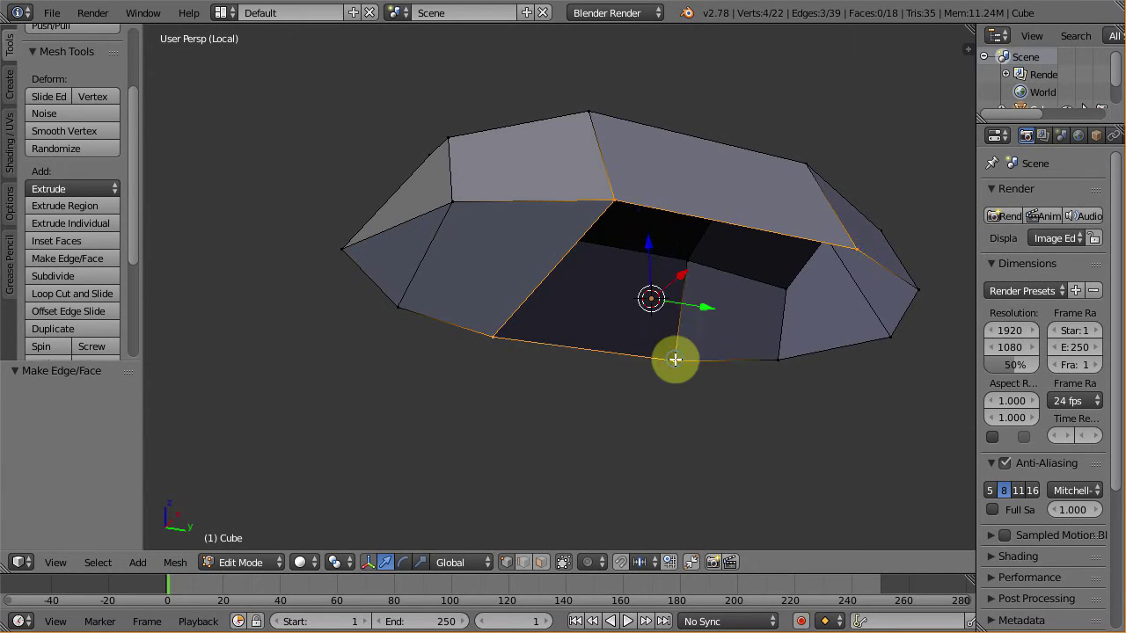
key("f")
middle_click_drag(743, 370, 731, 390)
middle_click_drag(597, 378, 642, 349)
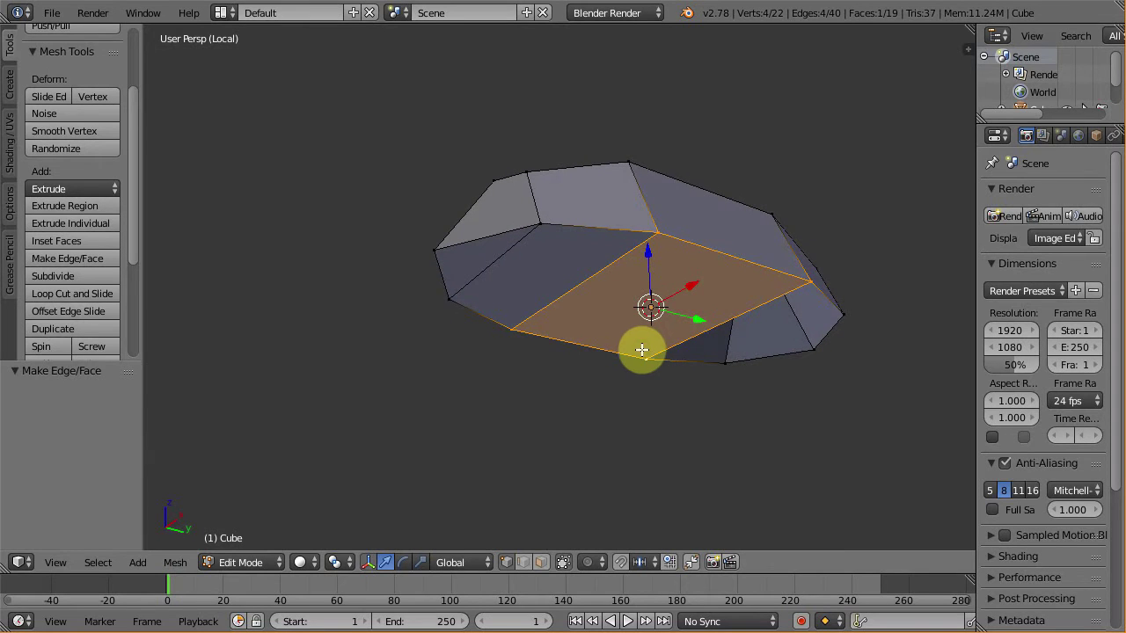
Add a centred loop cut across the underside and connect two vertices with an edge.
key("ctrl+r")
left_click(587, 299)
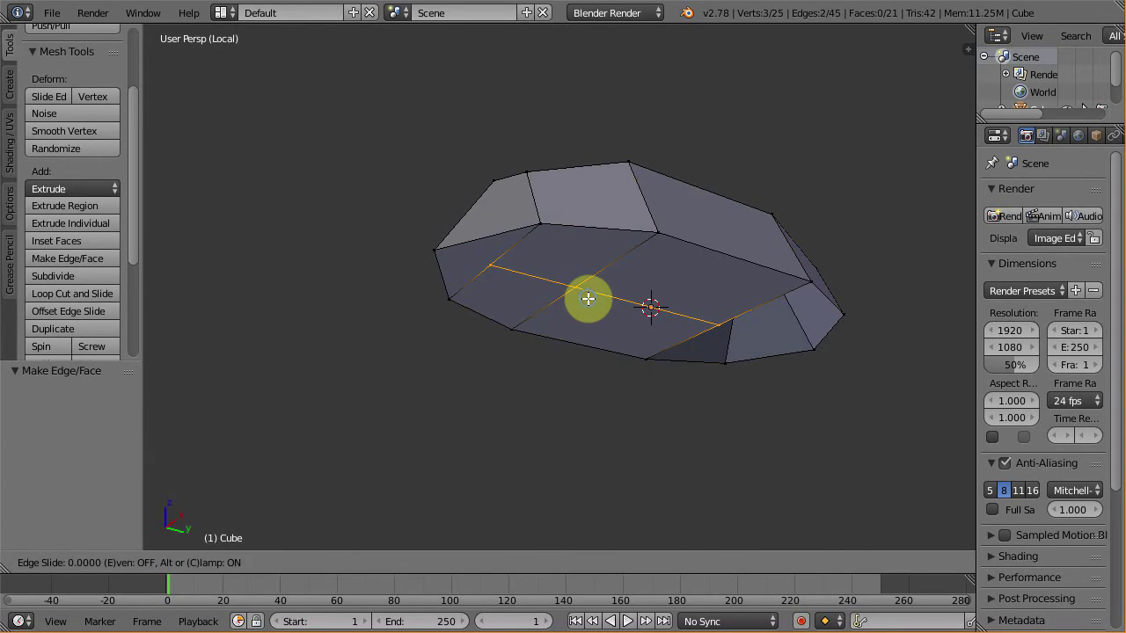
left_click(497, 276)
right_click(490, 266)
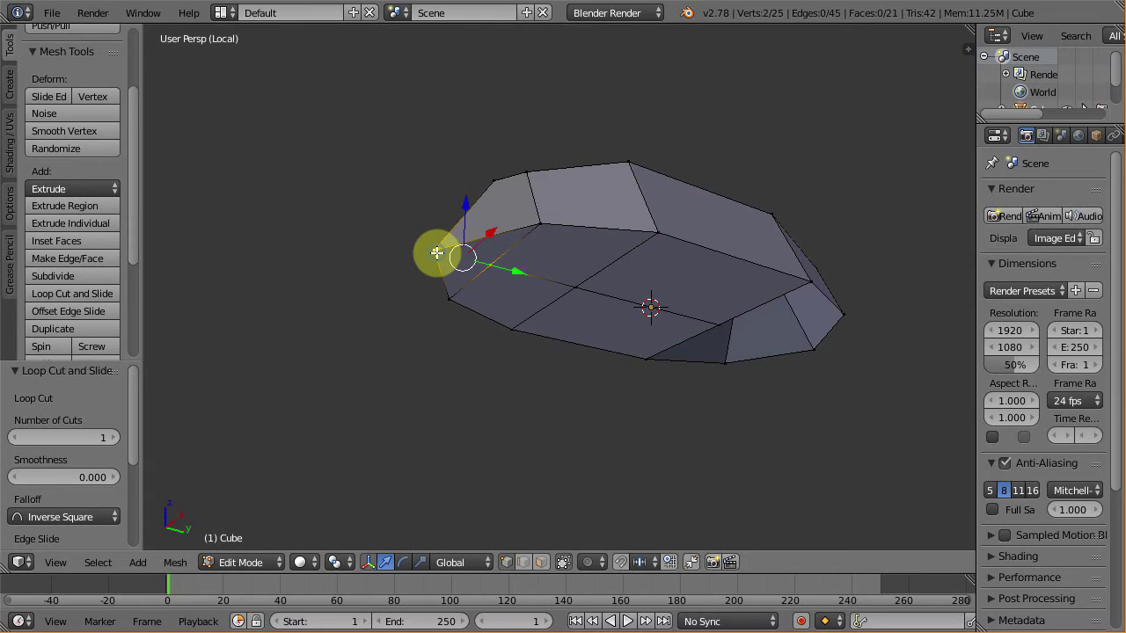
key("j")
Raise two underside vertices straight up along Z.
right_click(493, 262)
middle_click_drag(583, 289, 478, 244)
key("g")
key("z")
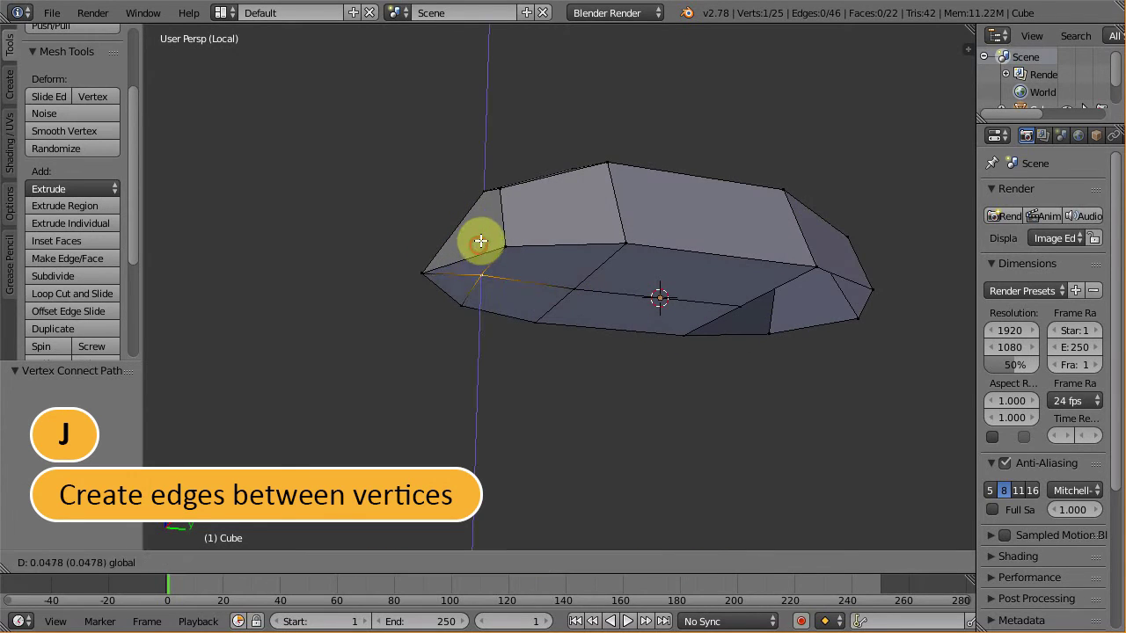
left_click(484, 231)
right_click(575, 293)
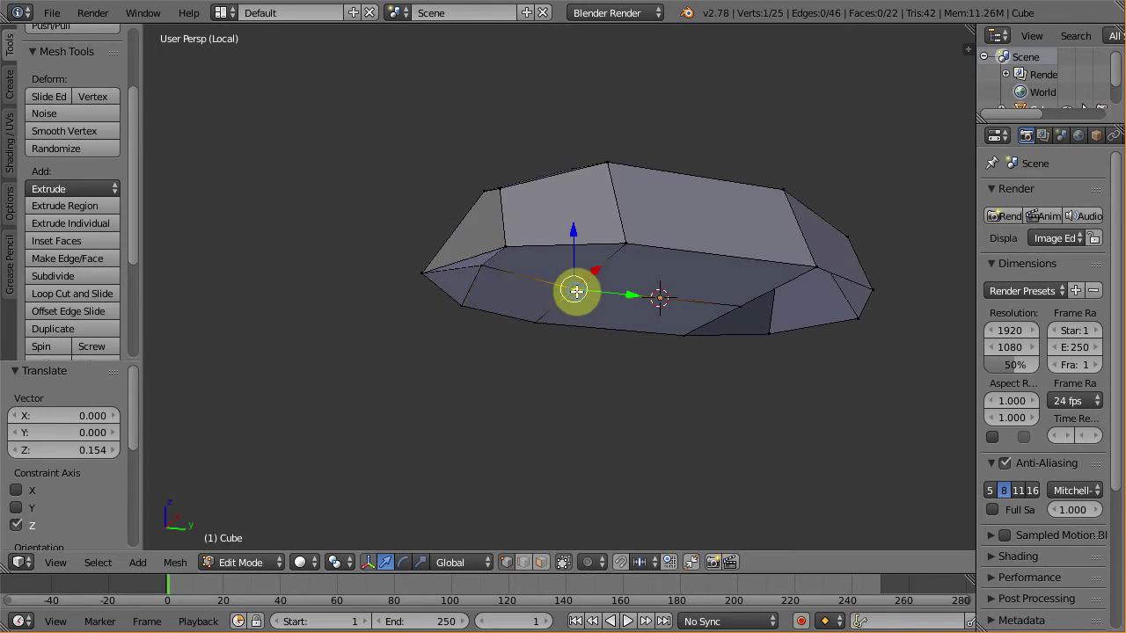
key("g")
key("z")
left_click(581, 230)
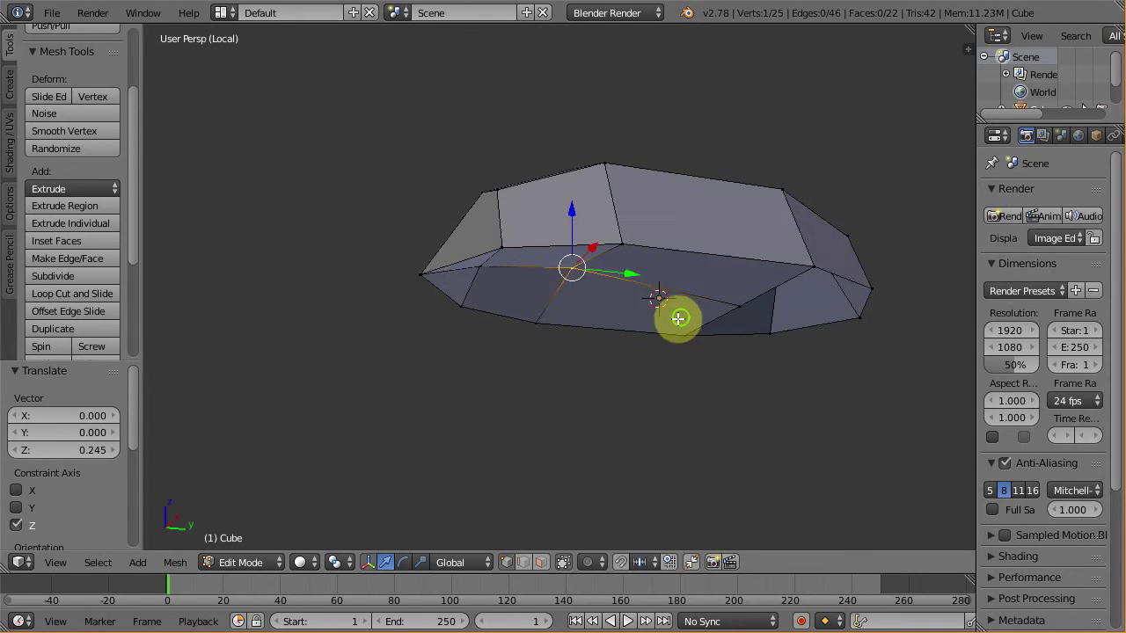
Shift one underside vertex 0.243 along Y.
middle_click_drag(673, 313, 709, 326)
mouse_move(760, 302)
left_mouse_down()
mouse_move(783, 302)
mouse_move(765, 304)
left_mouse_up()
middle_click_drag(643, 360, 716, 360)
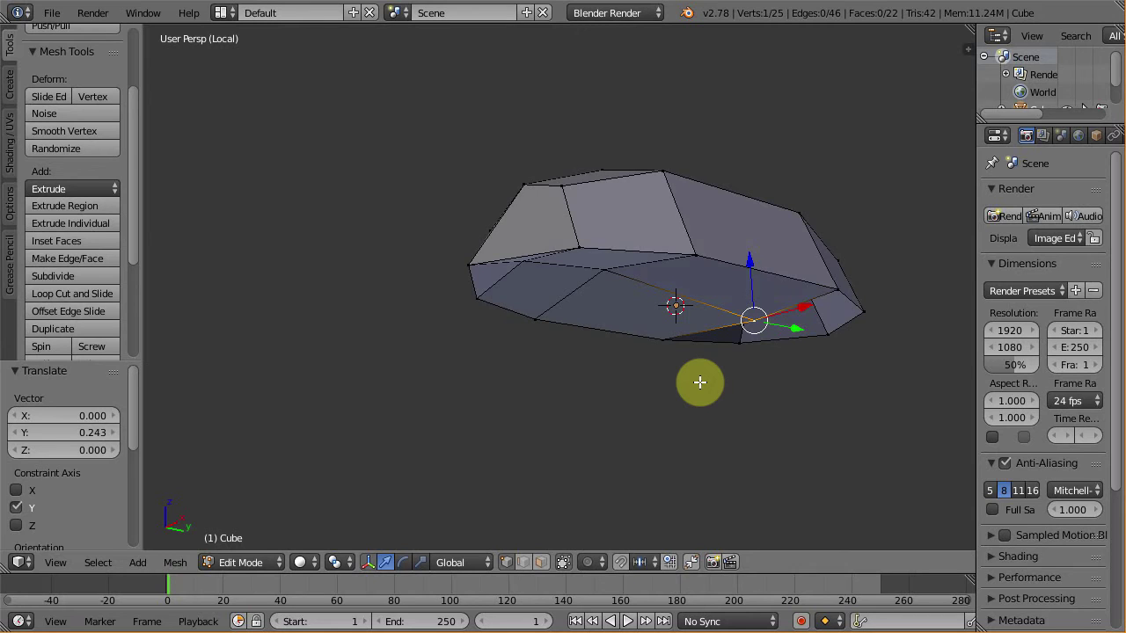
In right ortho wireframe, lasso the head's front half, rotate it 20° and raise it.
key("KP_3")
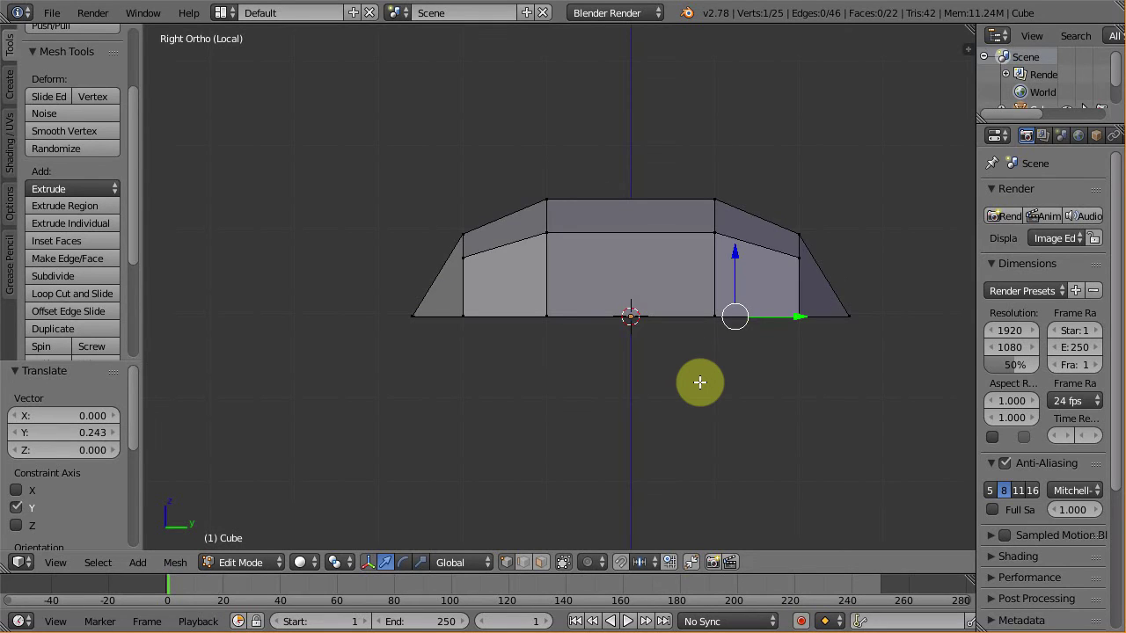
key("z")
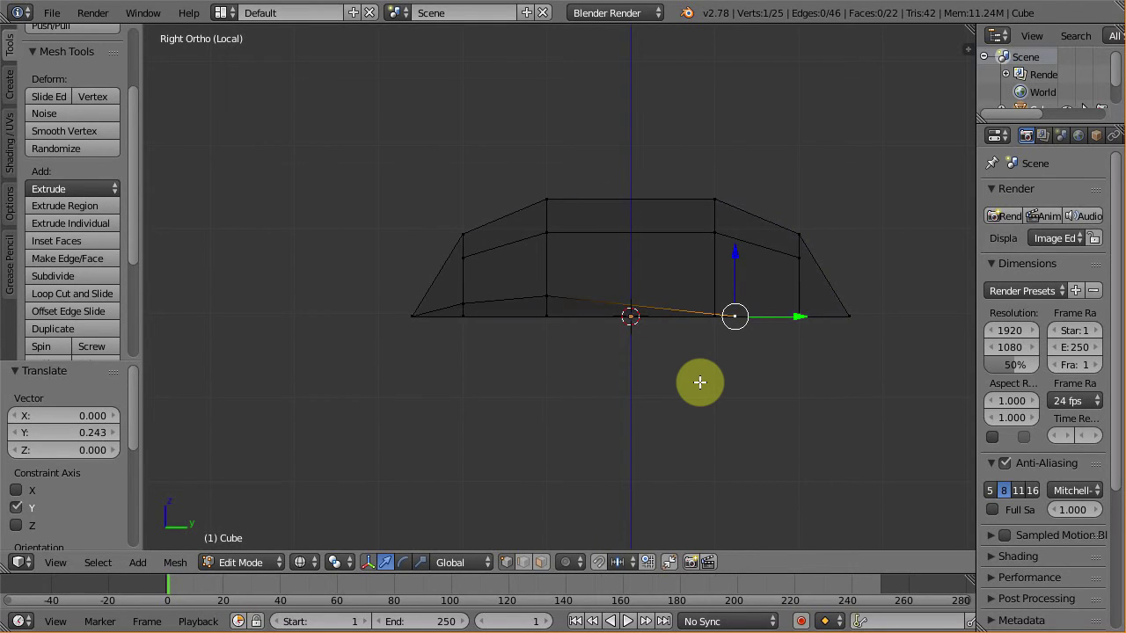
key("a")
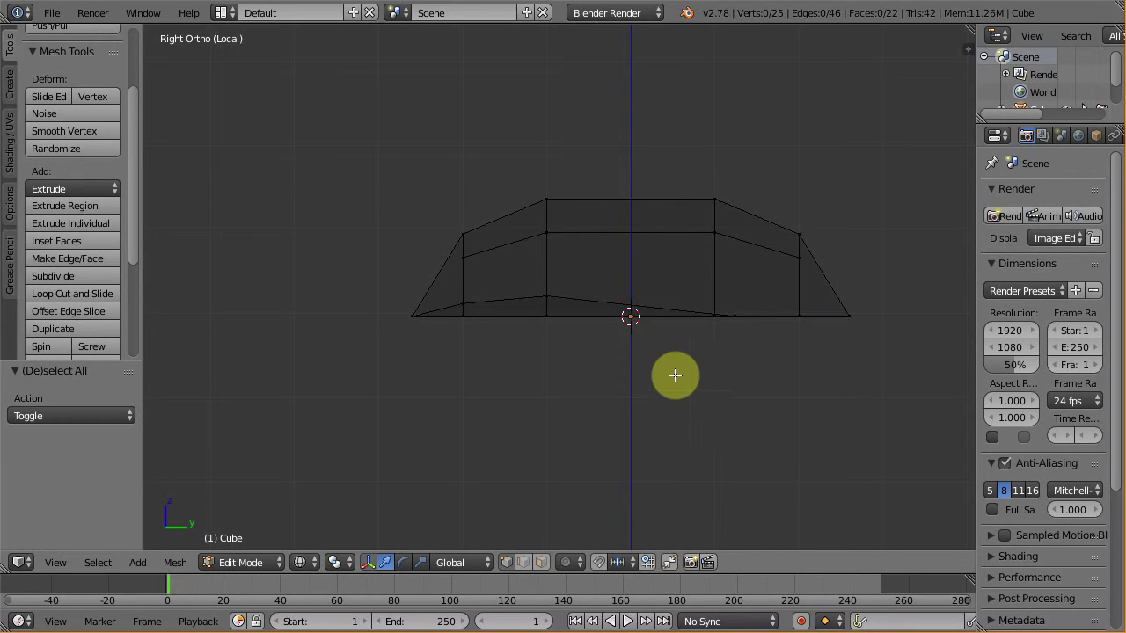
mouse_move(645, 373)
left_mouse_down("ctrl")
mouse_move(492, 394)
mouse_move(331, 294)
mouse_move(458, 157)
mouse_move(593, 188)
mouse_move(636, 318)
mouse_move(626, 350)
left_mouse_up("ctrl")
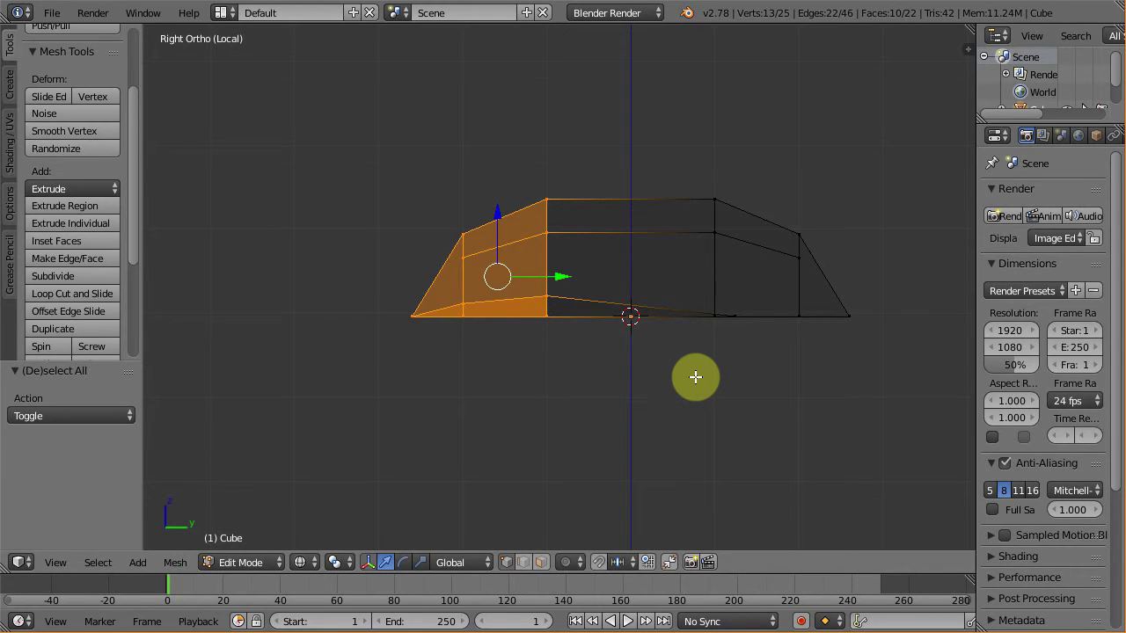
key("r")
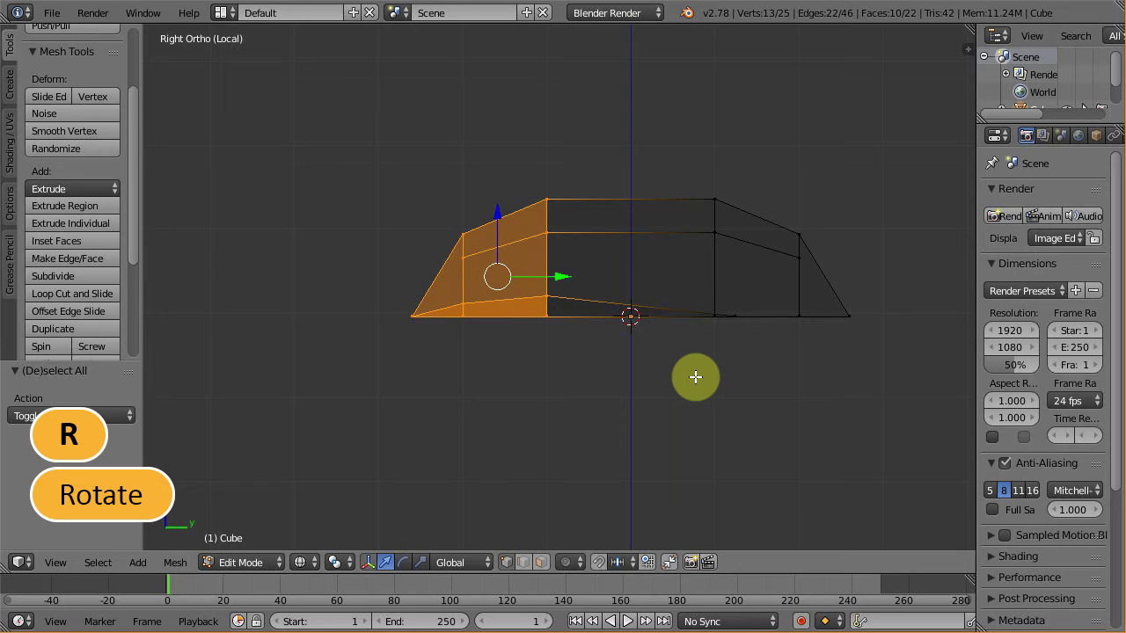
type("20")
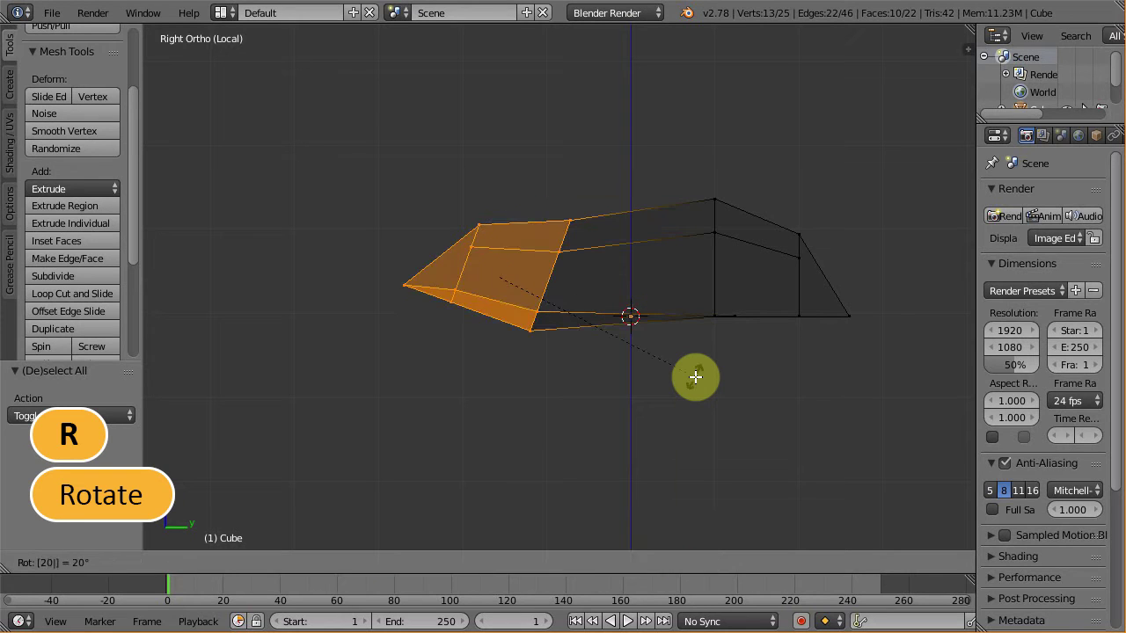
key("Return")
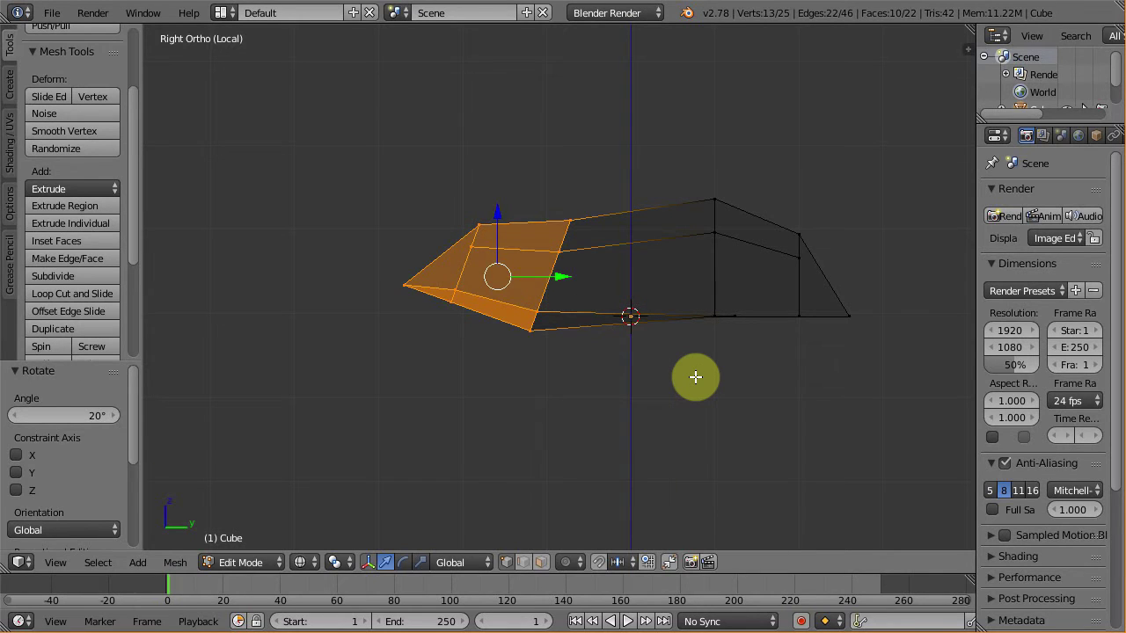
key("g")
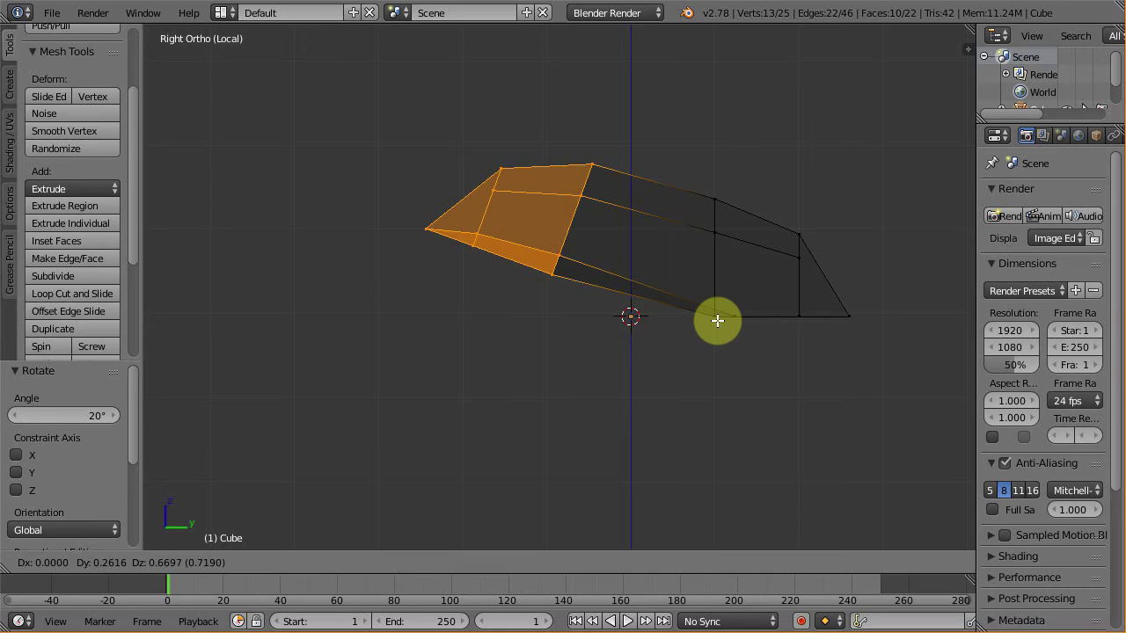
left_click(718, 320)
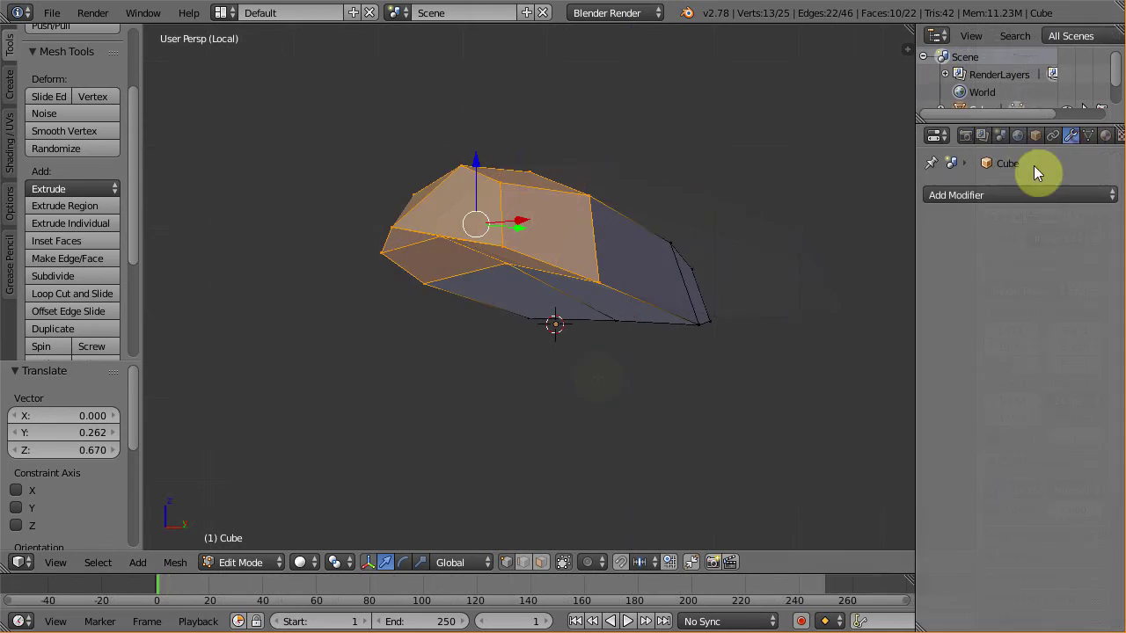
Add a Mirror modifier to the head, mirrored across the Z axis.
left_click(1001, 193)
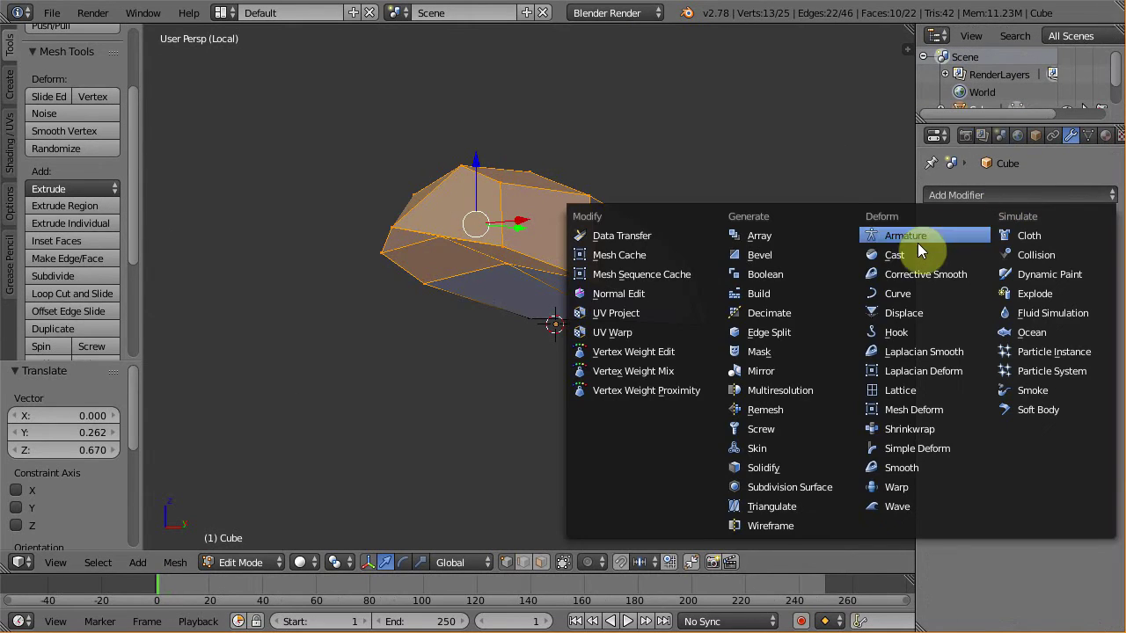
left_click(776, 367)
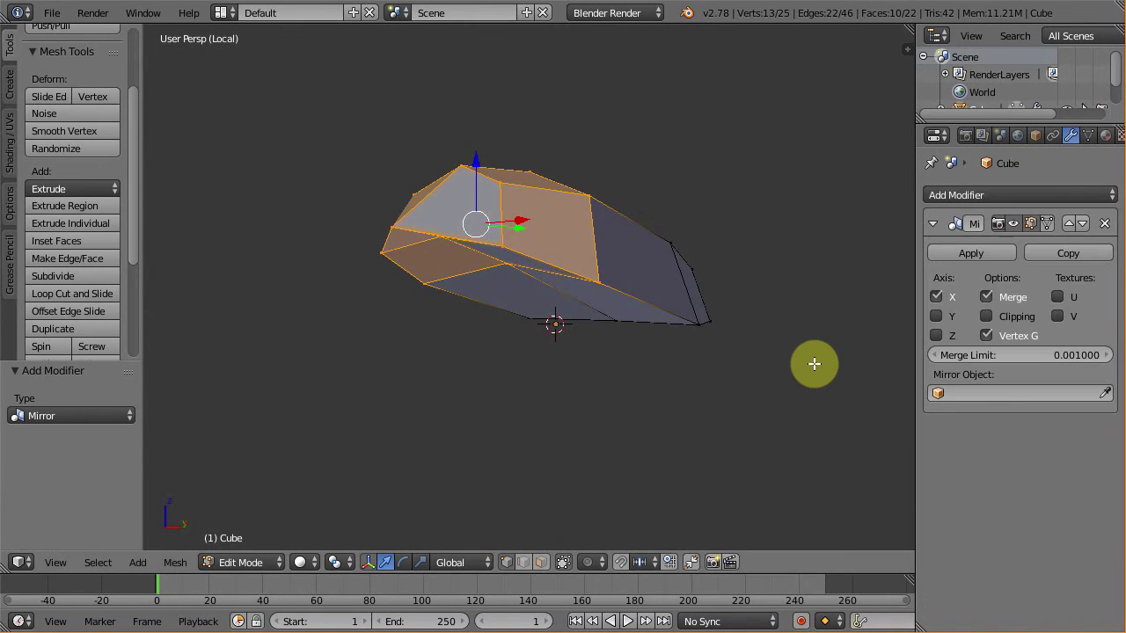
left_click(936, 336)
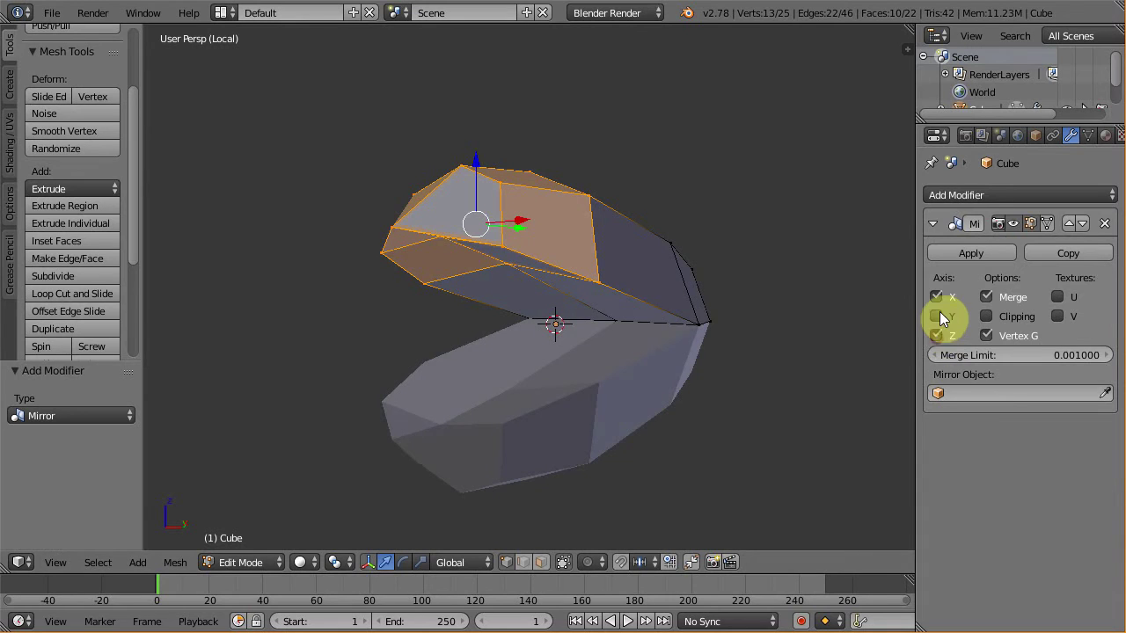
middle_click_drag(683, 384, 571, 334)
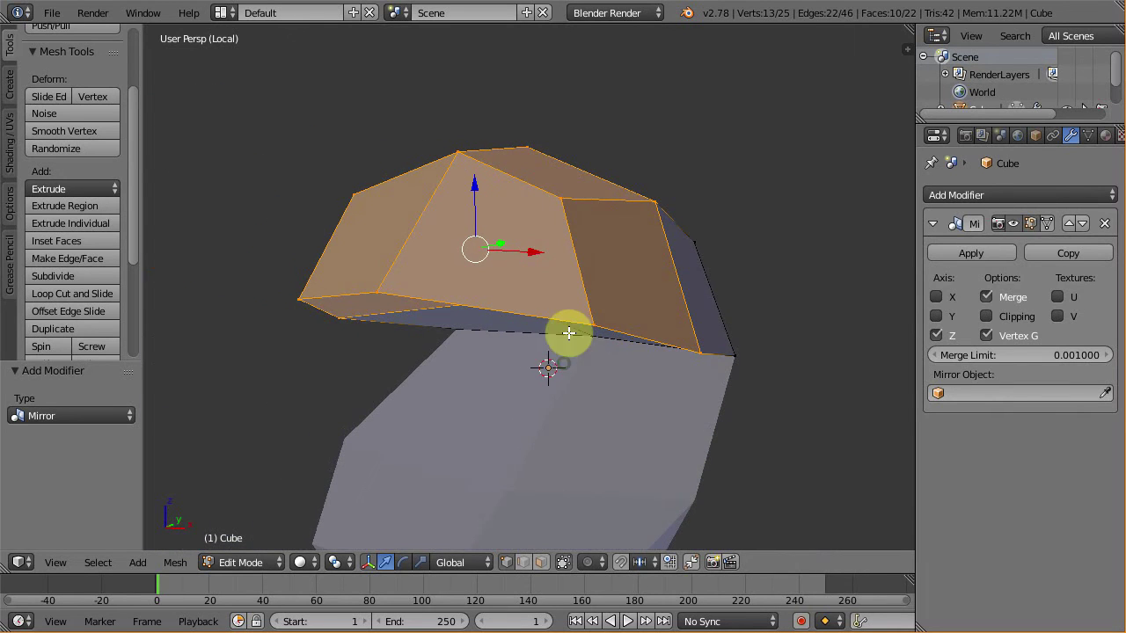
middle_click_drag(392, 281, 521, 341)
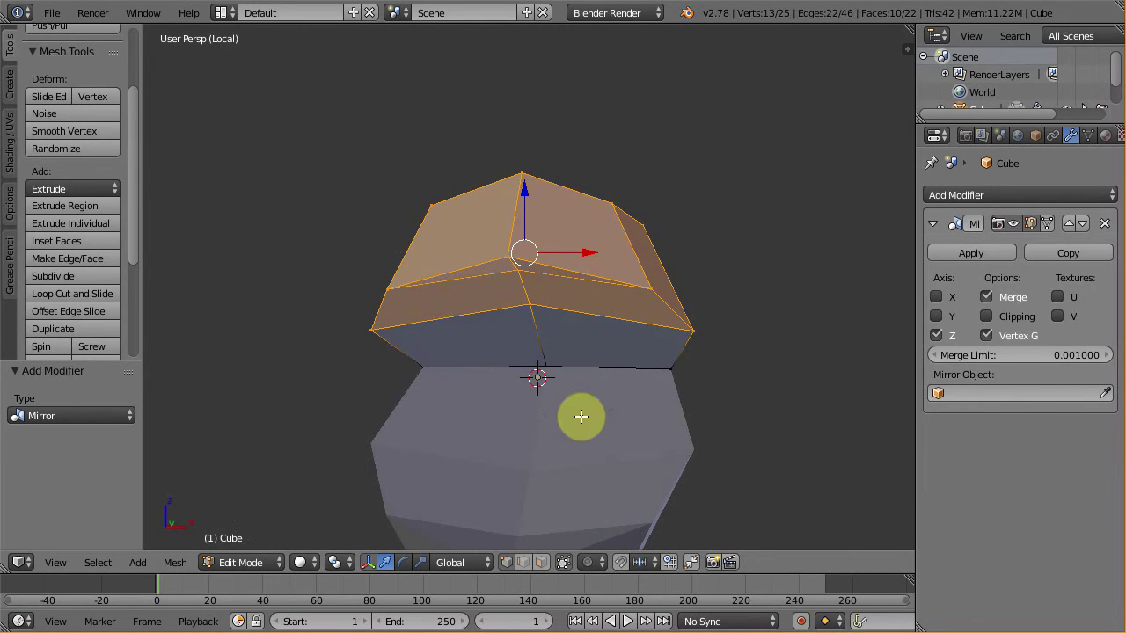
In front-on wireframe, lasso-select the vertices on the head's left side.
key("z")
mouse_move(583, 414)
middle_mouse_down()
mouse_move(596, 412)
mouse_move(553, 389)
middle_mouse_up()
key("a")
mouse_move(407, 166)
left_mouse_down("ctrl")
mouse_move(348, 392)
mouse_move(474, 426)
mouse_move(512, 329)
mouse_move(447, 147)
left_mouse_up("ctrl")
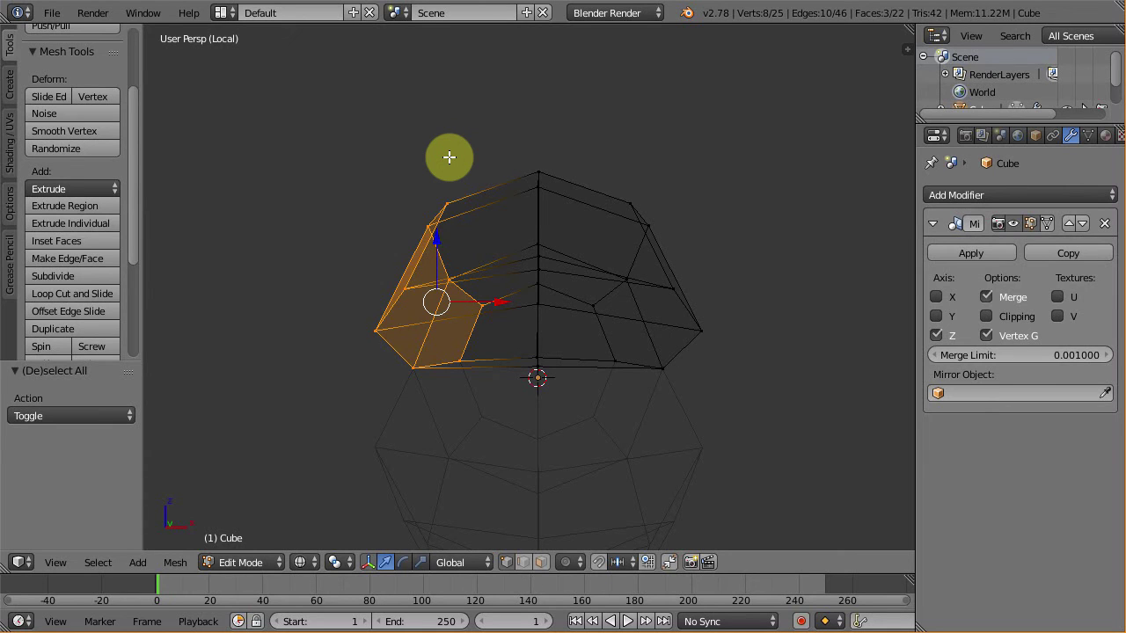
Delete the selected left half, enable Mirror X, and return to solid shading.
key("x")
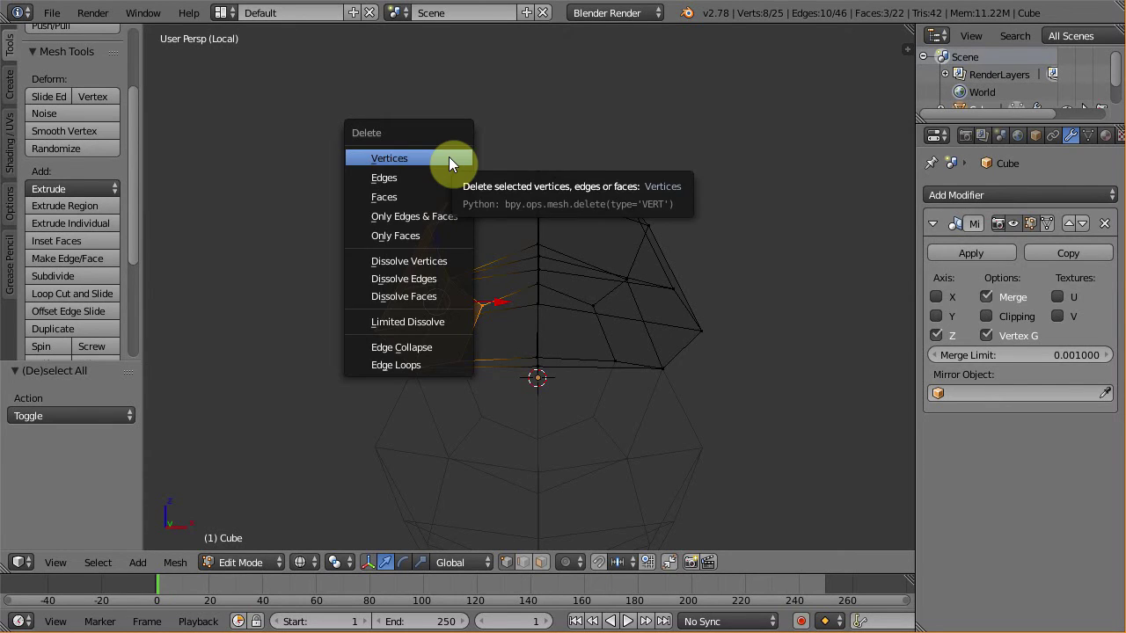
left_click(449, 159)
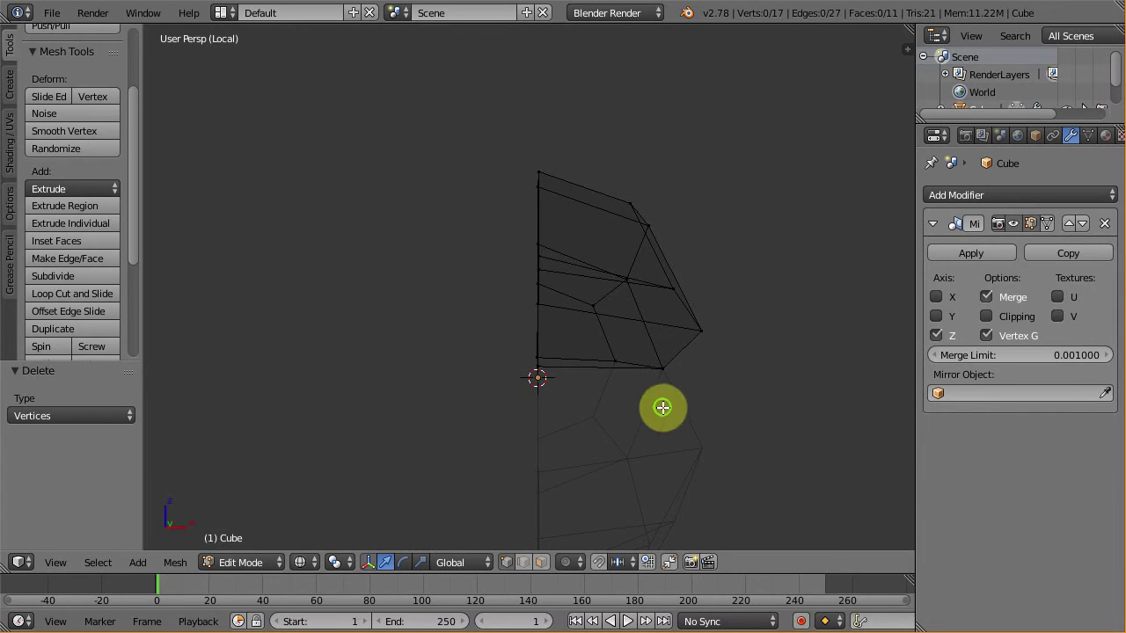
mouse_move(636, 397)
middle_mouse_down()
mouse_move(469, 395)
mouse_move(691, 417)
mouse_move(583, 407)
mouse_move(649, 402)
middle_mouse_up()
left_click(935, 316)
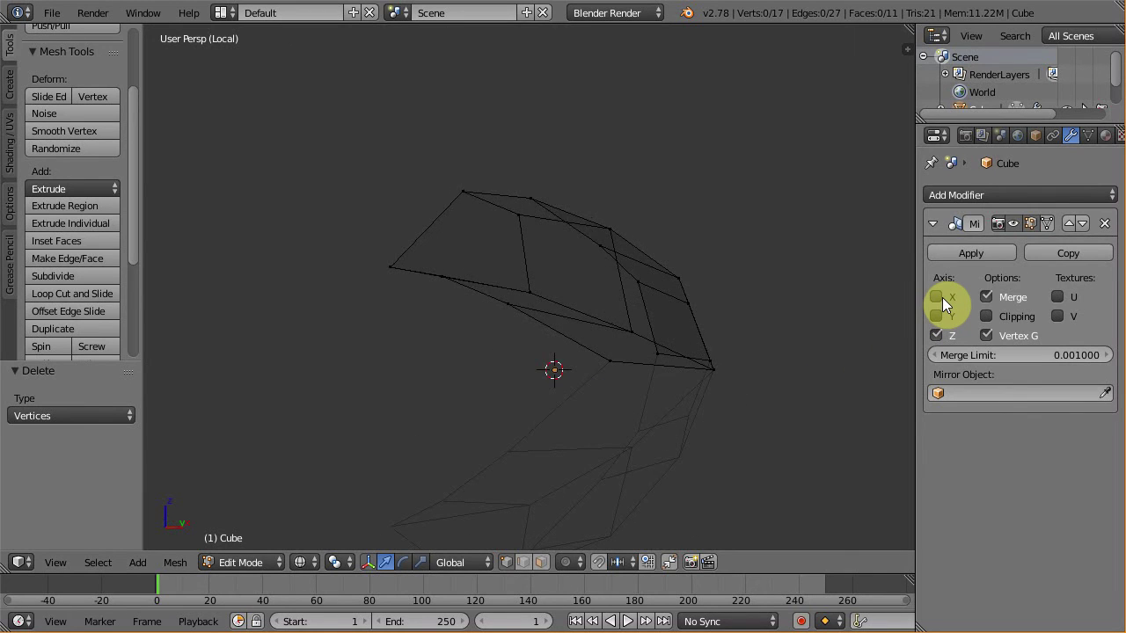
mouse_move(510, 332)
middle_mouse_down()
mouse_move(619, 344)
mouse_move(503, 337)
mouse_move(505, 307)
mouse_move(517, 348)
middle_mouse_up()
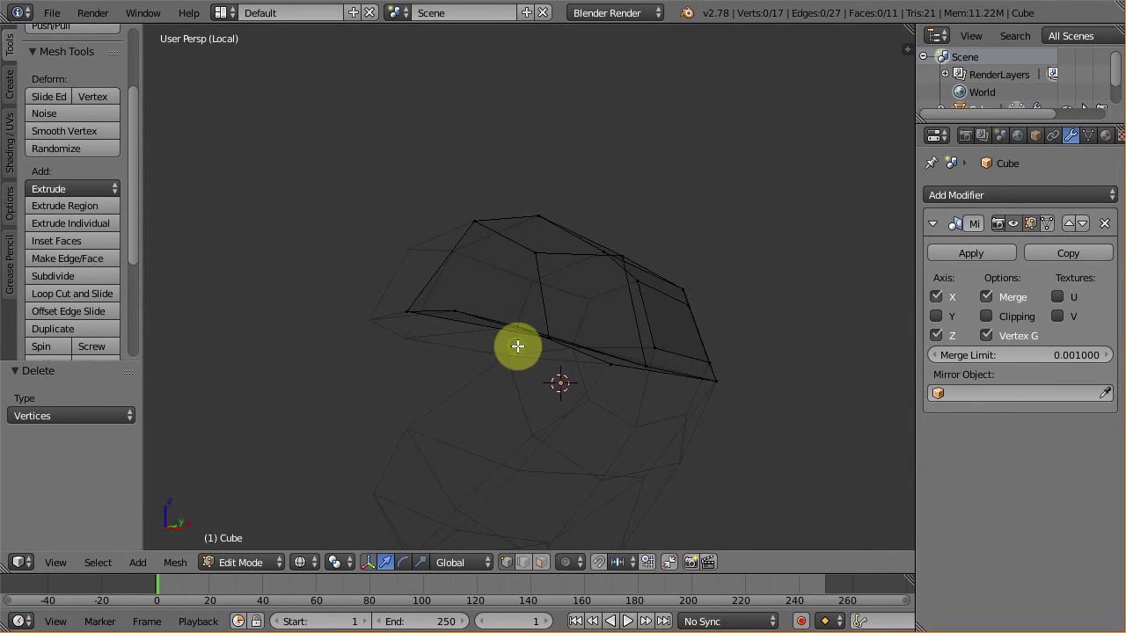
key("z")
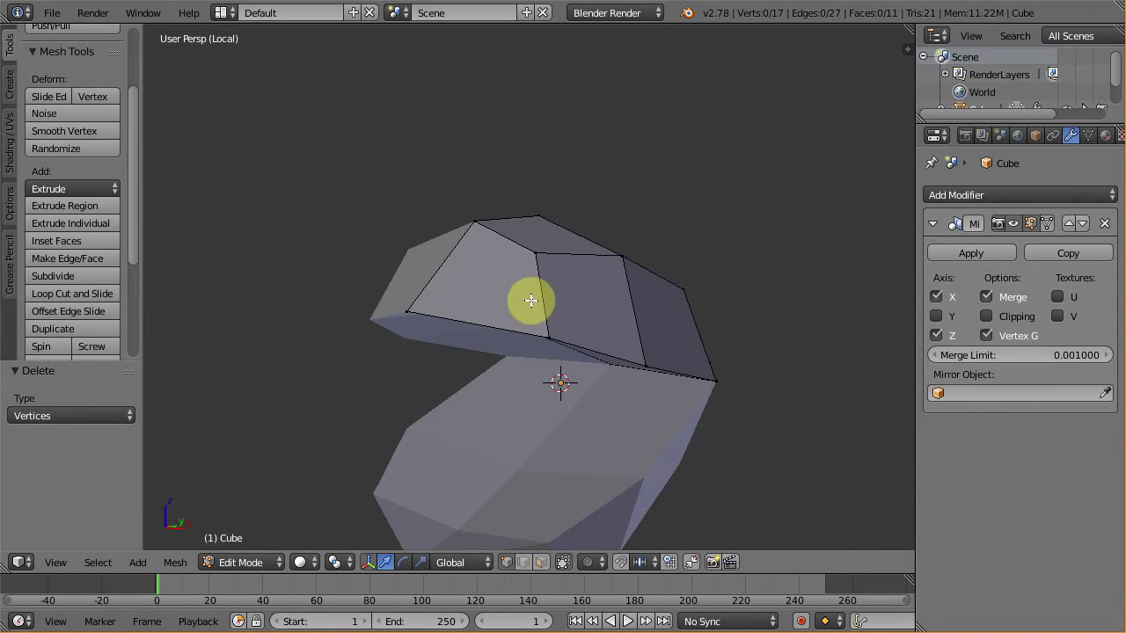
Connect two pairs of jaw vertices with new edges, then leave local view and Edit Mode.
right_click(538, 255)
right_click(410, 314, "shift")
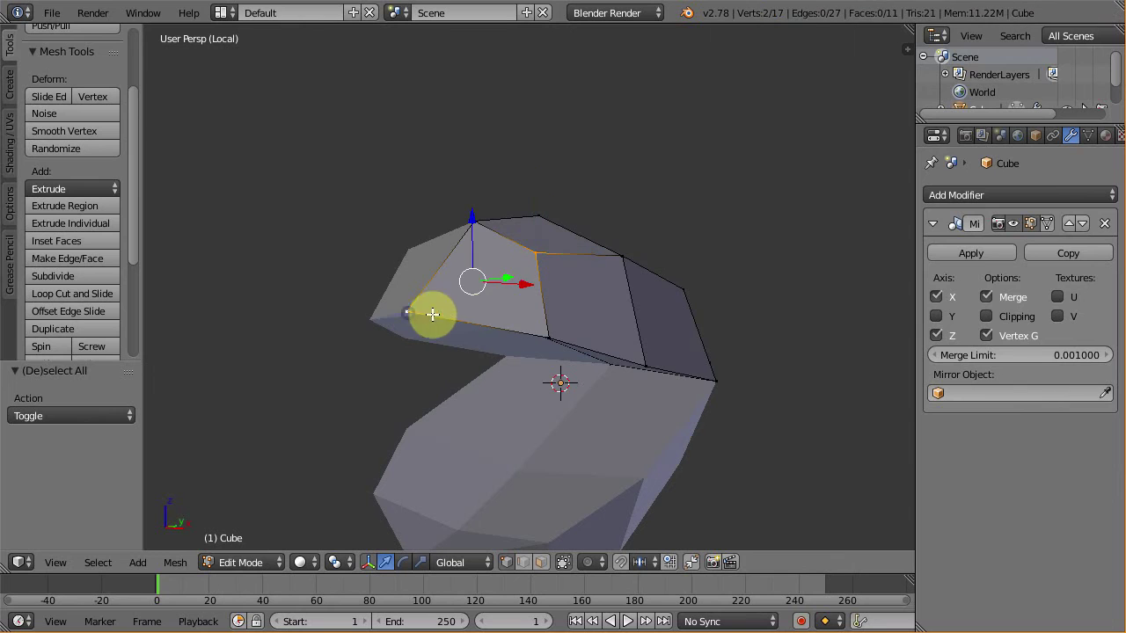
key("j")
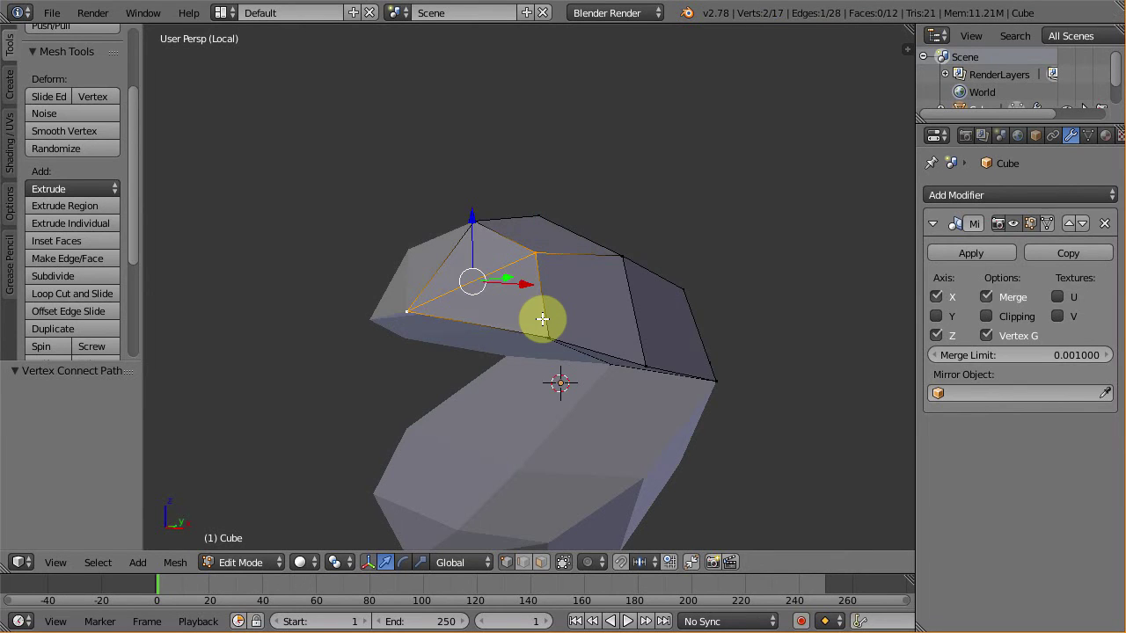
middle_click_drag(684, 394, 695, 324)
right_click(693, 317)
right_click(790, 391, "shift")
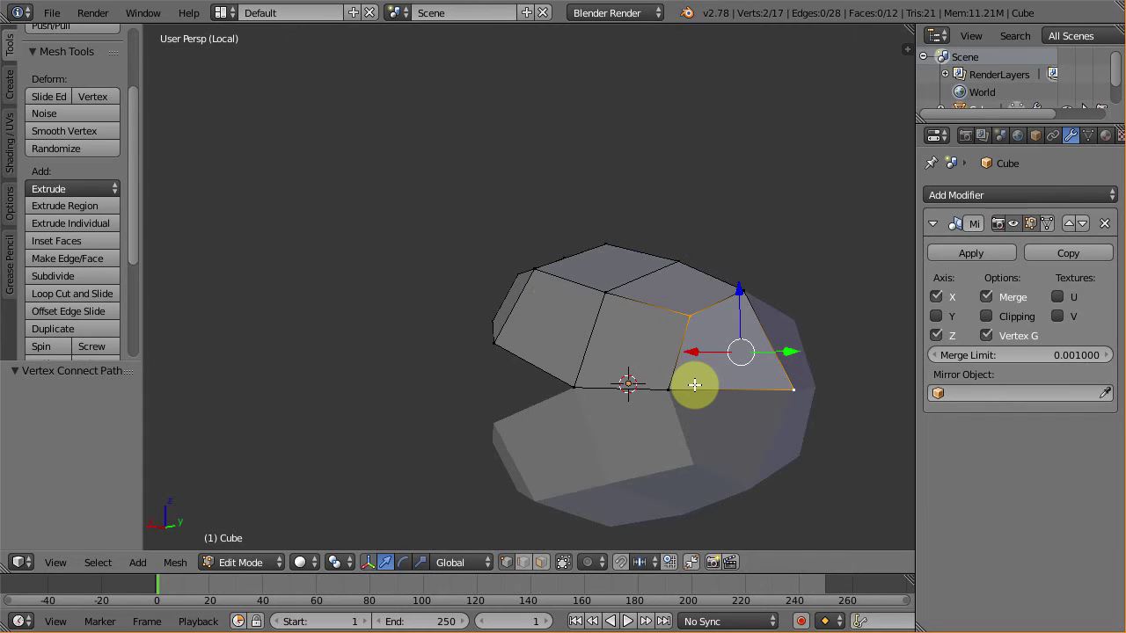
key("j")
middle_click_drag(557, 394, 662, 400)
key("KP_Divide")
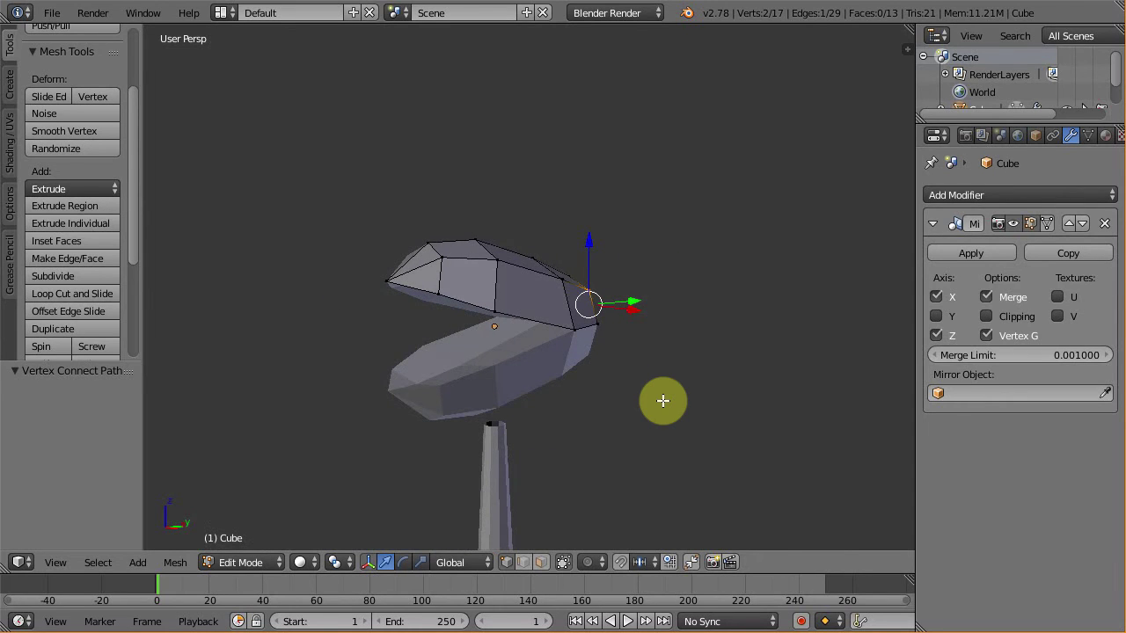
key("Tab")
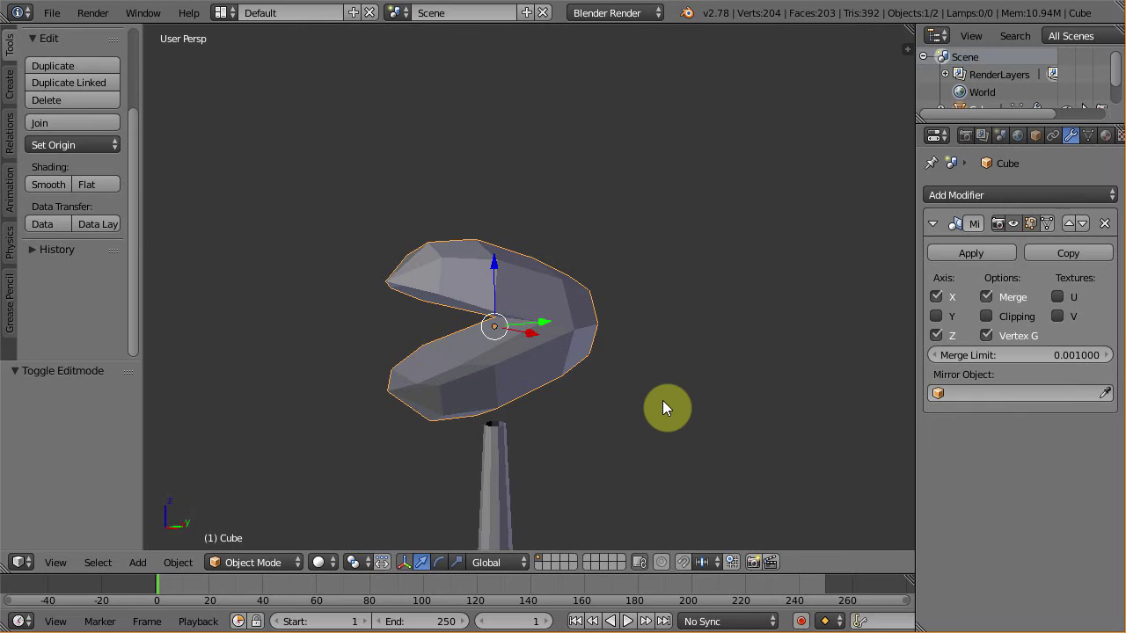
Scale the head to 0.8 and, in right ortho view, move it onto the stem top.
middle_click_drag(595, 401, 555, 323)
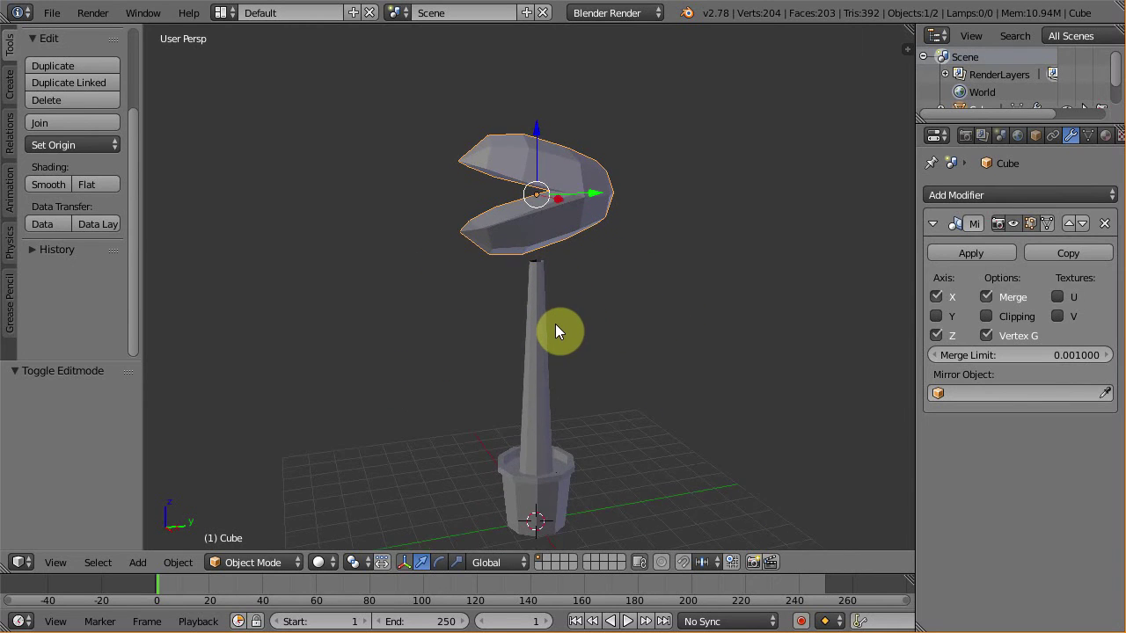
mouse_move(673, 343)
middle_mouse_down()
mouse_move(523, 349)
mouse_move(579, 336)
mouse_move(667, 350)
middle_mouse_up()
type("s0.8")
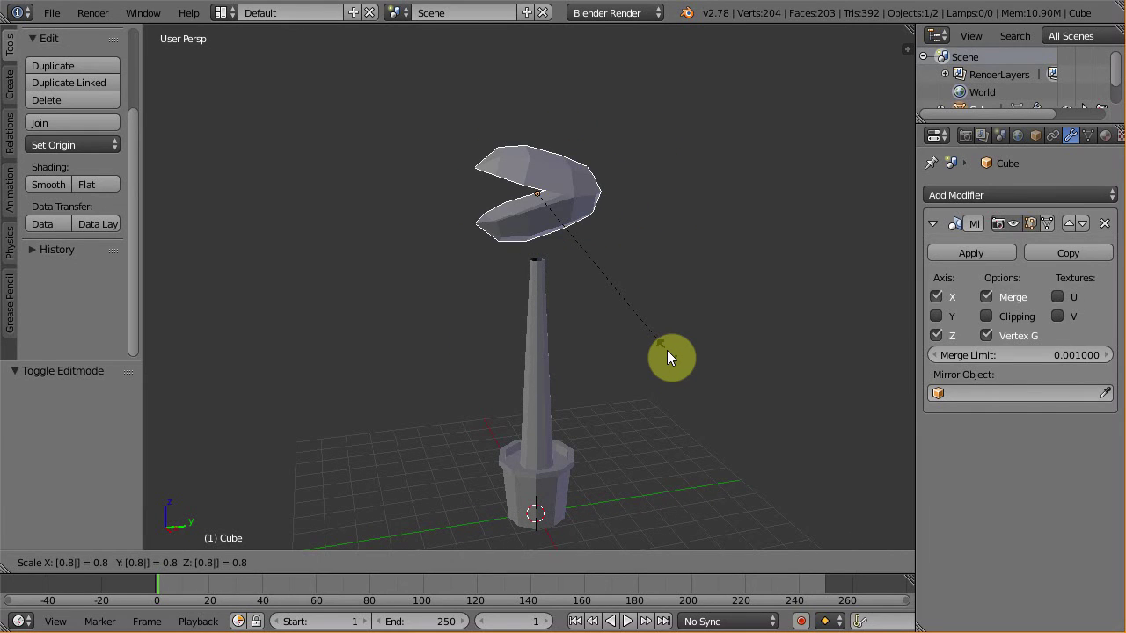
key("Return")
key("KP_3")
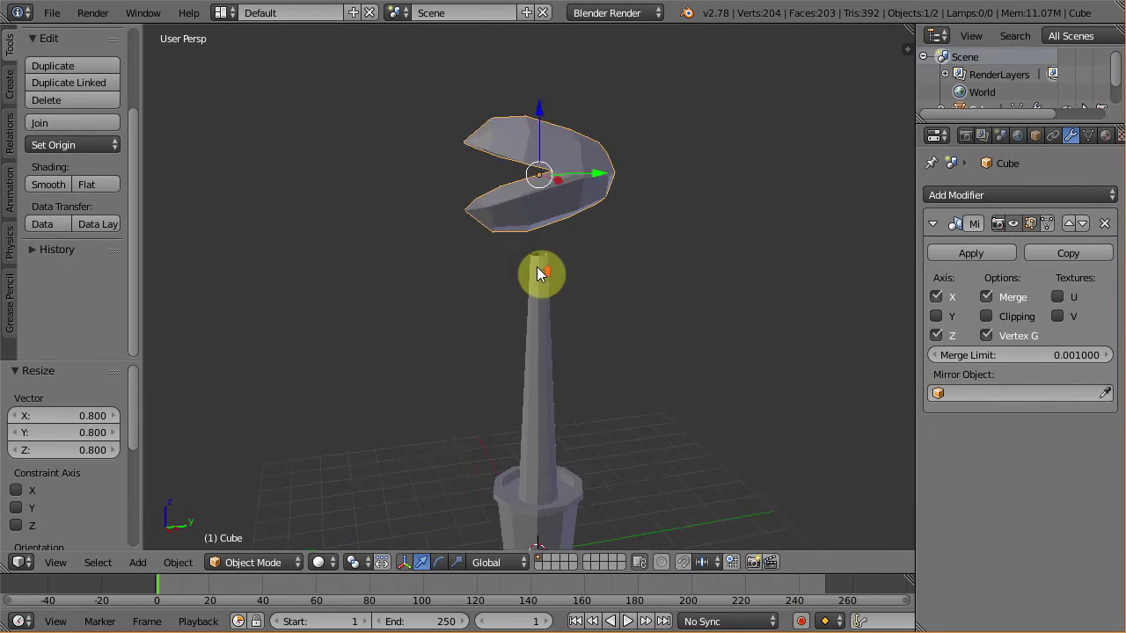
key("KP_5")
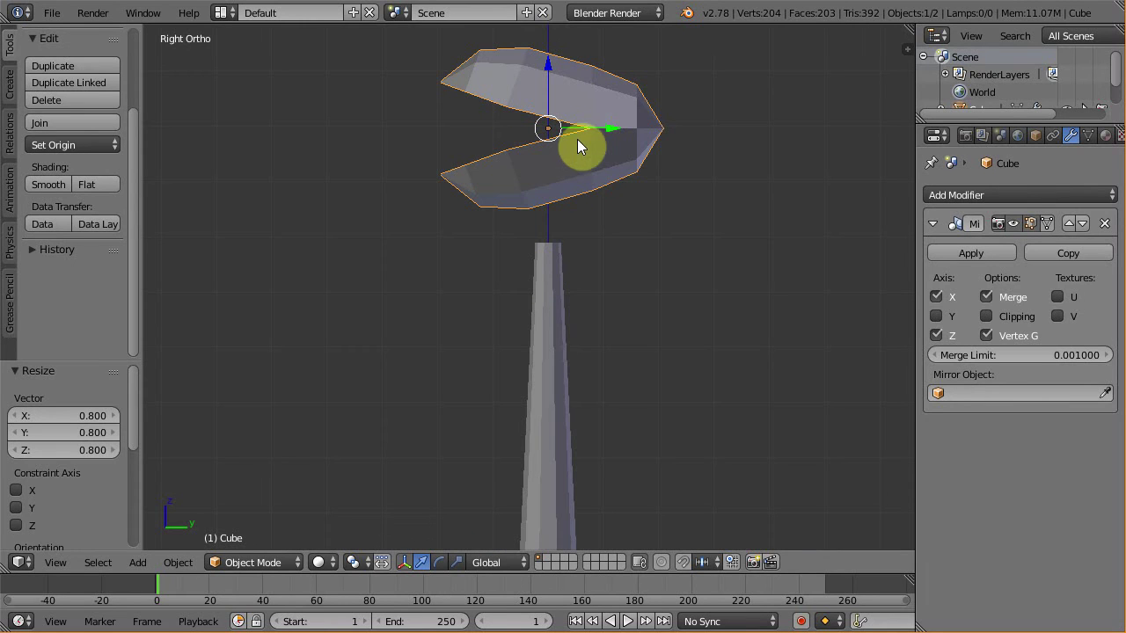
key("g")
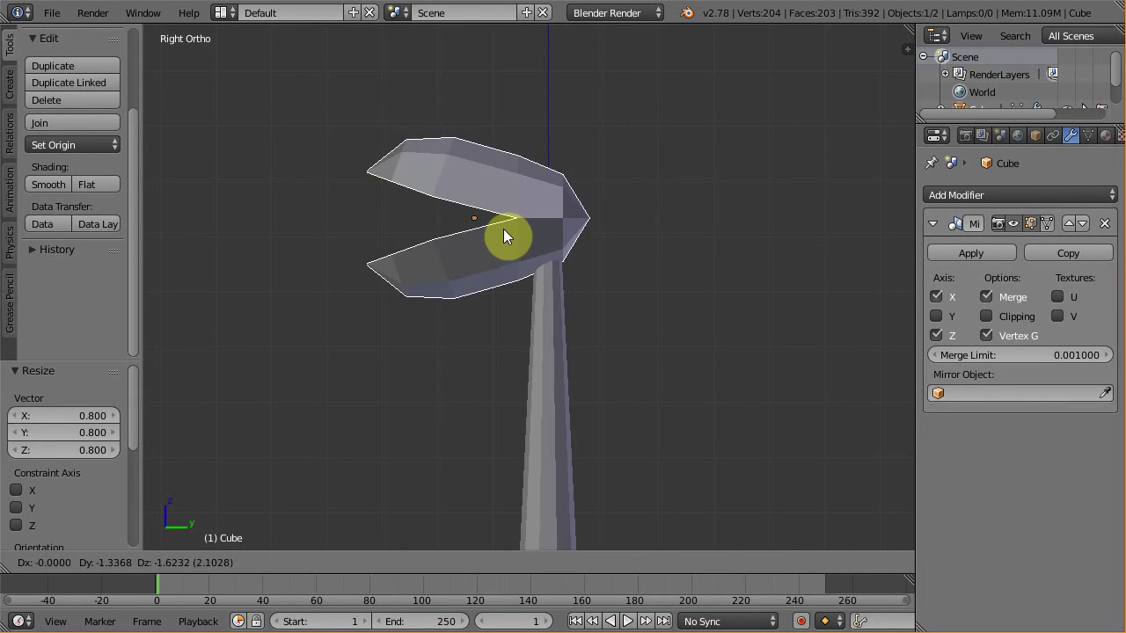
left_click(503, 229)
Zoom in on the head and place the 3D cursor inside the lower jaw.
middle_click_drag(505, 332, 616, 370)
scroll(515, 364, "up", 3)
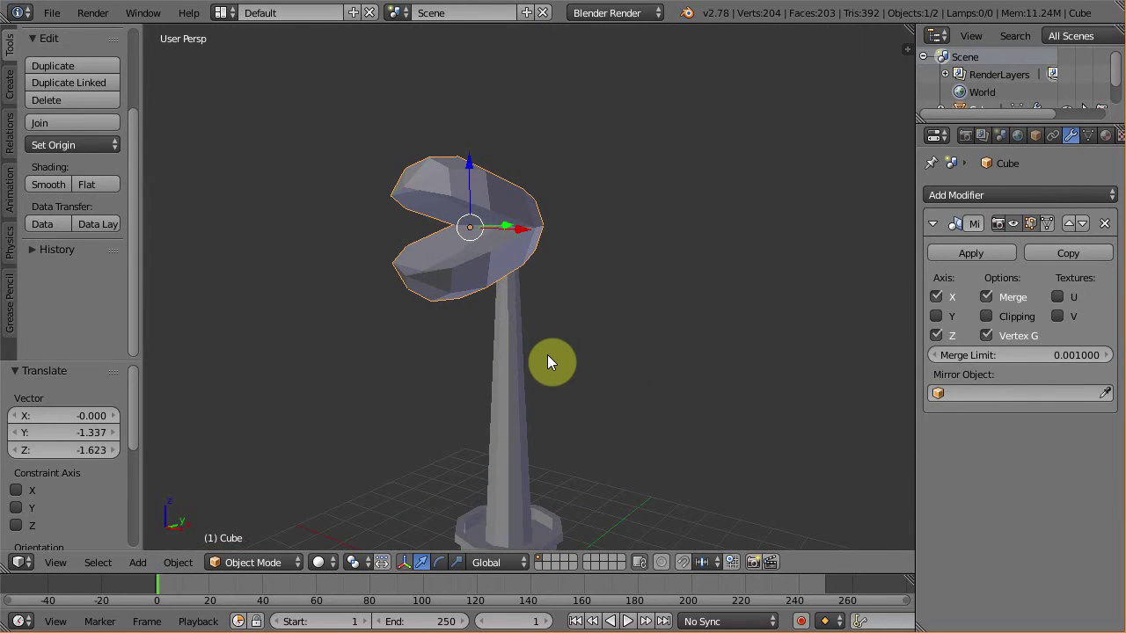
middle_click_drag(547, 355, 545, 362)
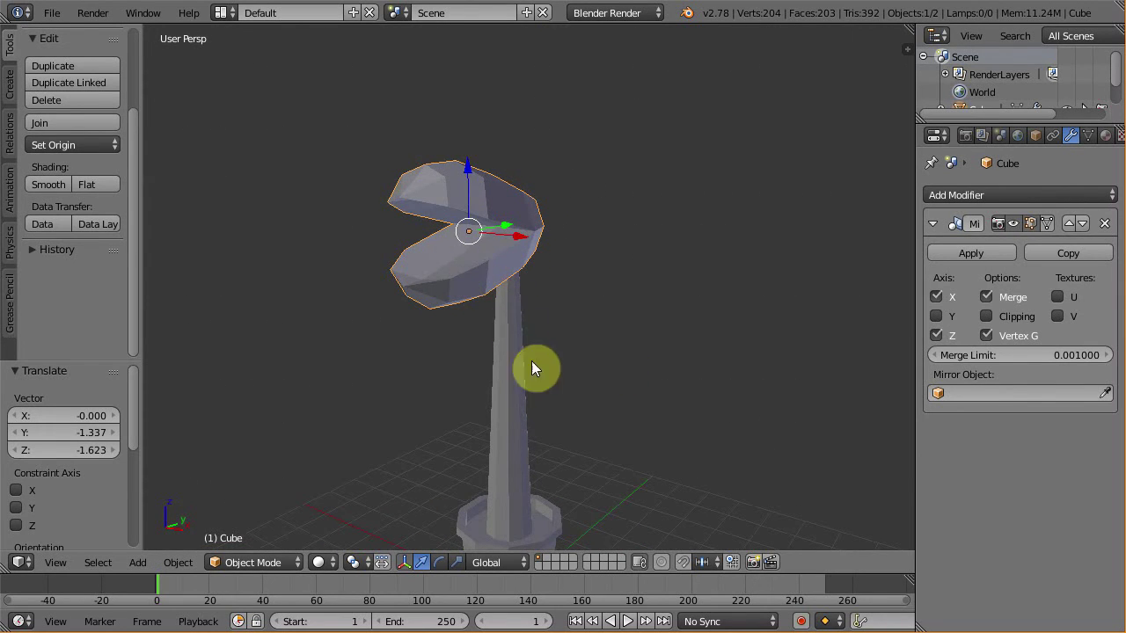
middle_click_drag(509, 295, 510, 313)
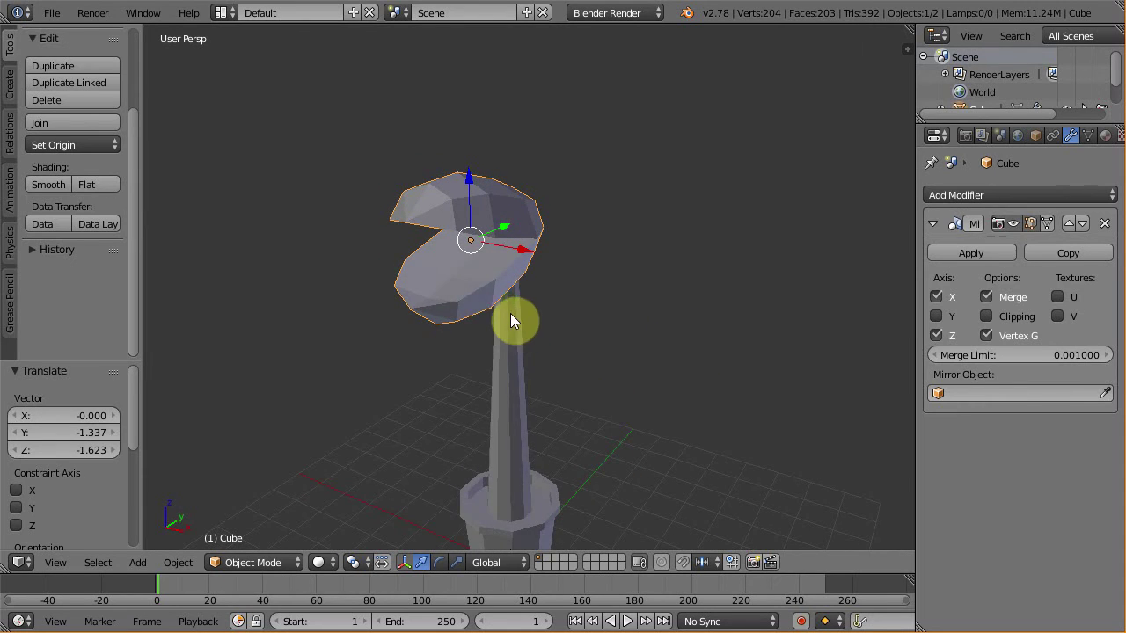
scroll(468, 277, "up", 2)
left_click(431, 278)
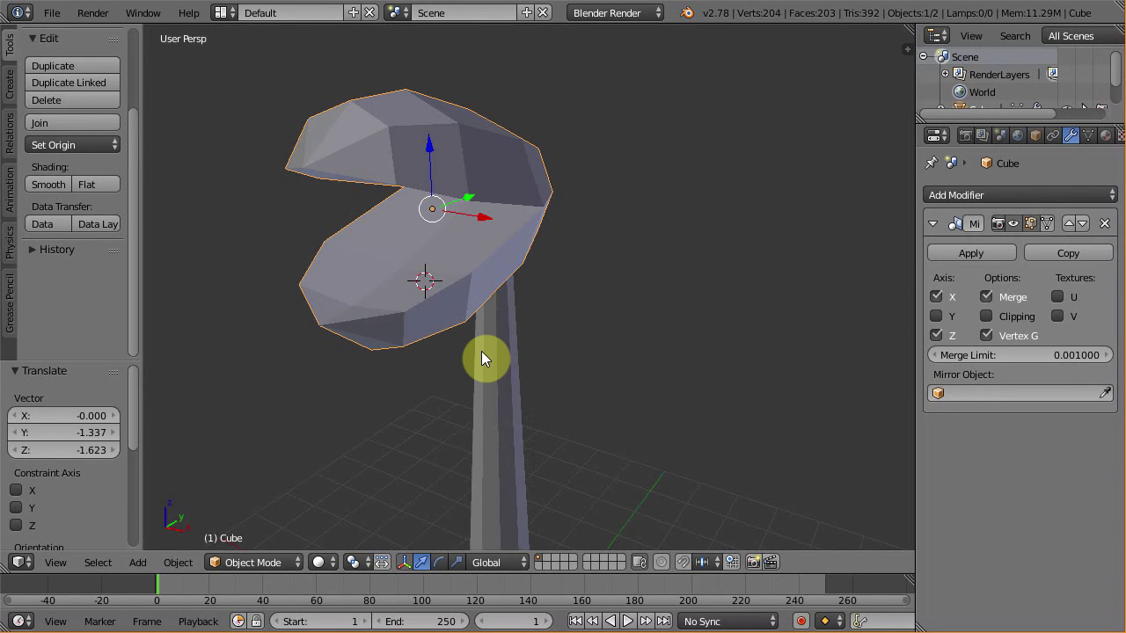
key("shift+a")
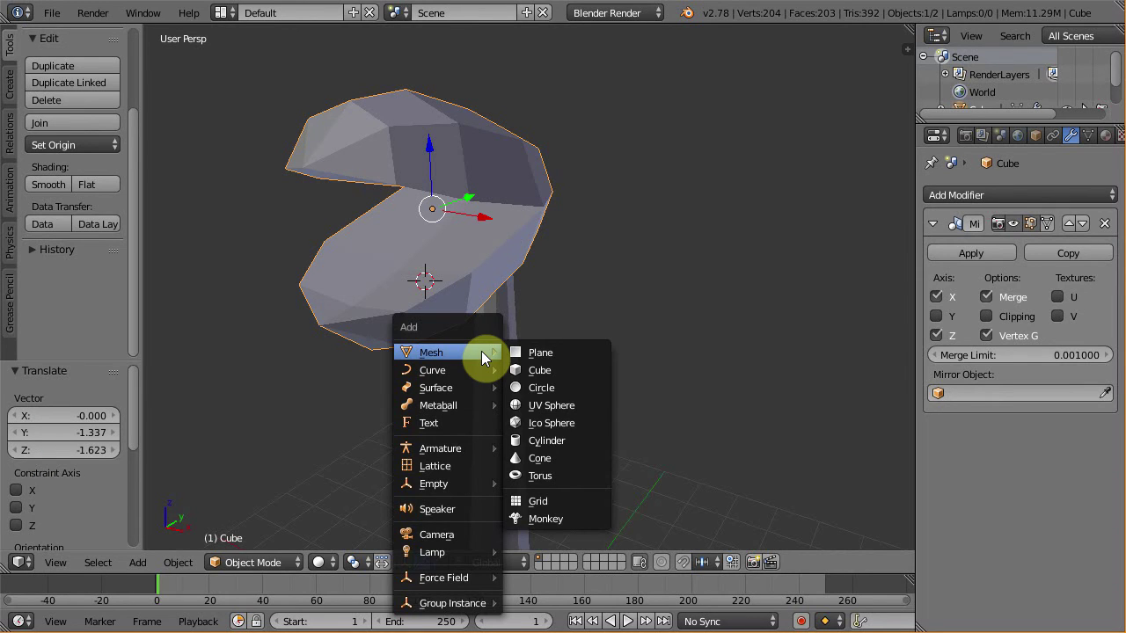
Add a cube, scale it to 0.1 and raise it along Z to the top of the stem.
left_click(532, 371)
key("s")
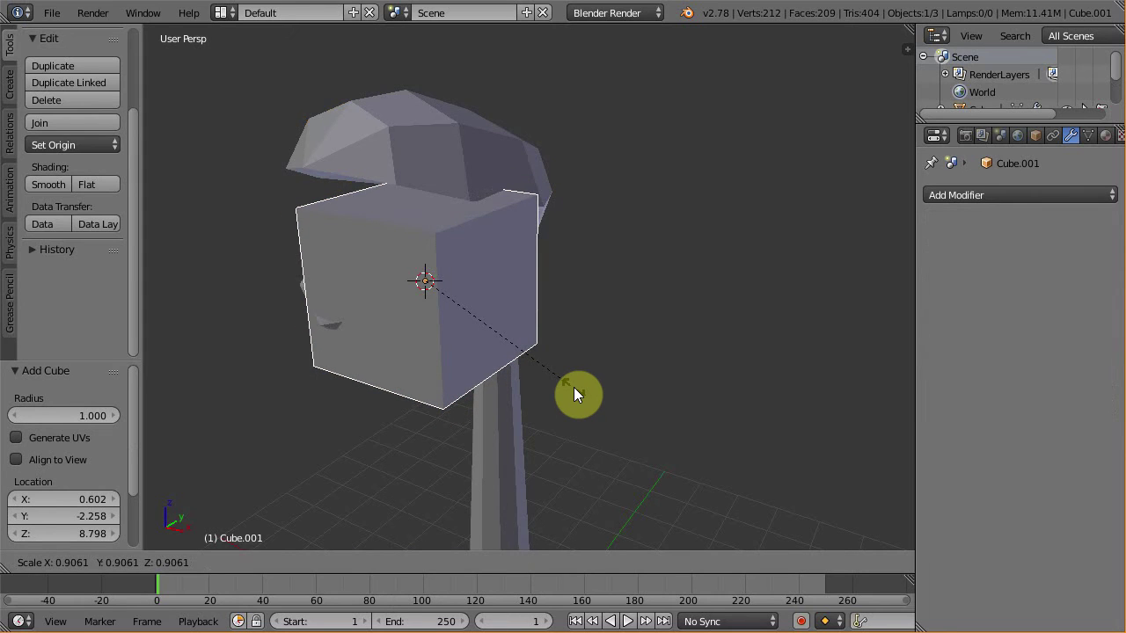
type(".1")
key("Return")
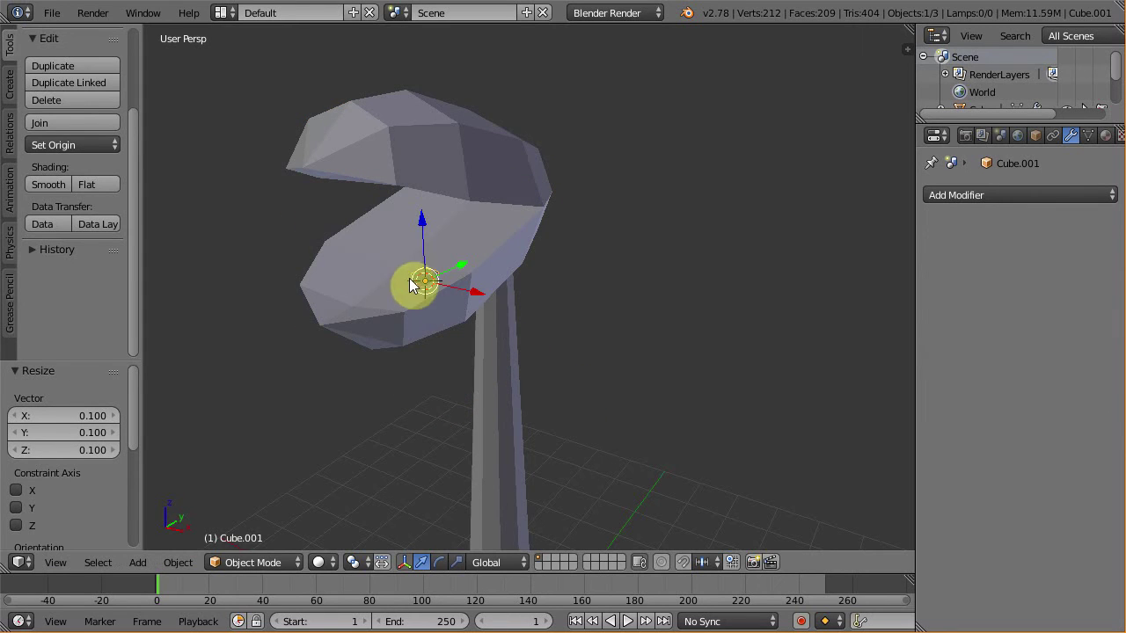
scroll(409, 278, "up", 2)
key("g")
key("z")
left_click(376, 213)
scroll(378, 268, "up", 3)
Extrude the small cube's top face upward and collapse it into a point to form a spike.
key("Tab")
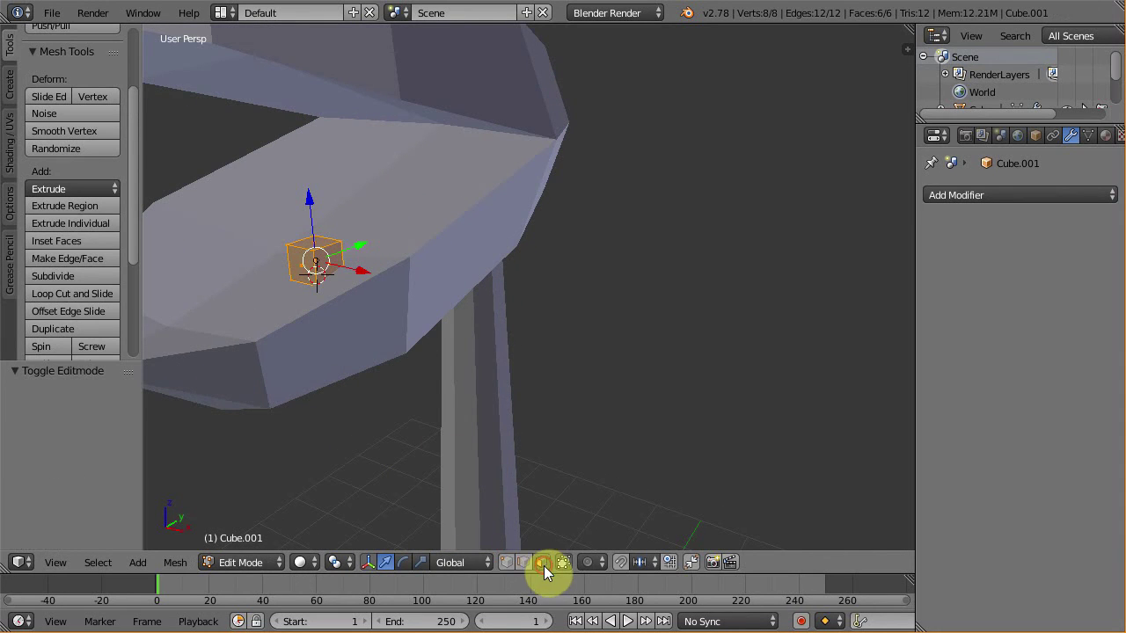
right_click(314, 249)
middle_click_drag(359, 314, 429, 233)
key("e")
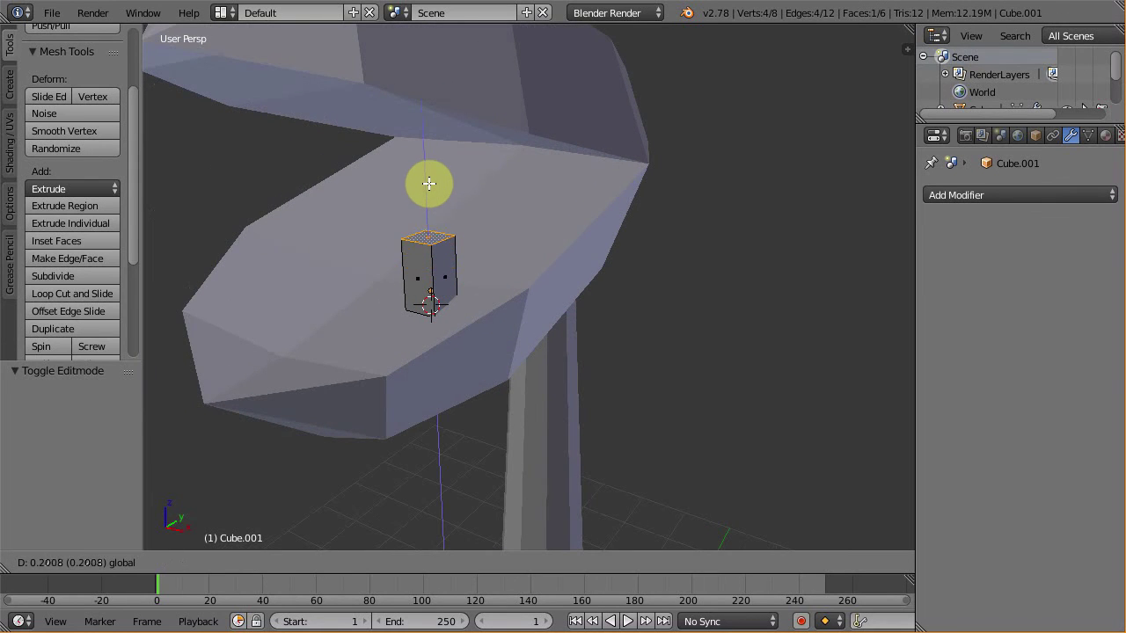
left_click(430, 181)
key("x")
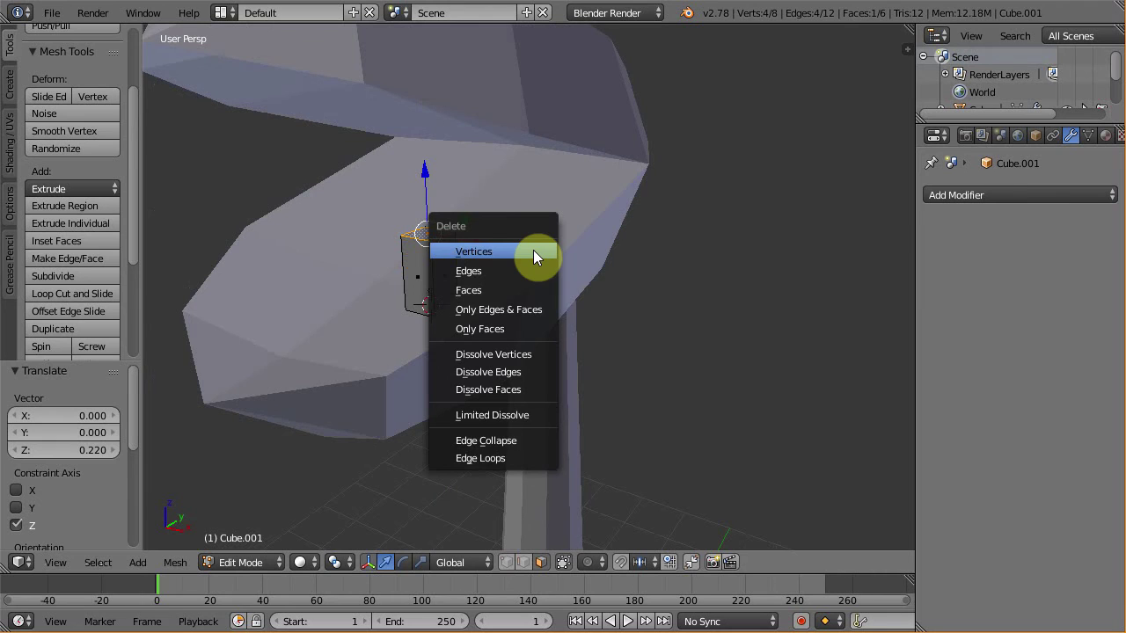
left_click(512, 437)
key("Tab")
Move the spike along X toward the jaw tip.
mouse_move(491, 378)
middle_mouse_down()
mouse_move(474, 346)
mouse_move(501, 354)
mouse_move(519, 322)
middle_mouse_up()
left_click_drag(515, 304, 698, 334)
middle_click_drag(698, 334, 628, 336)
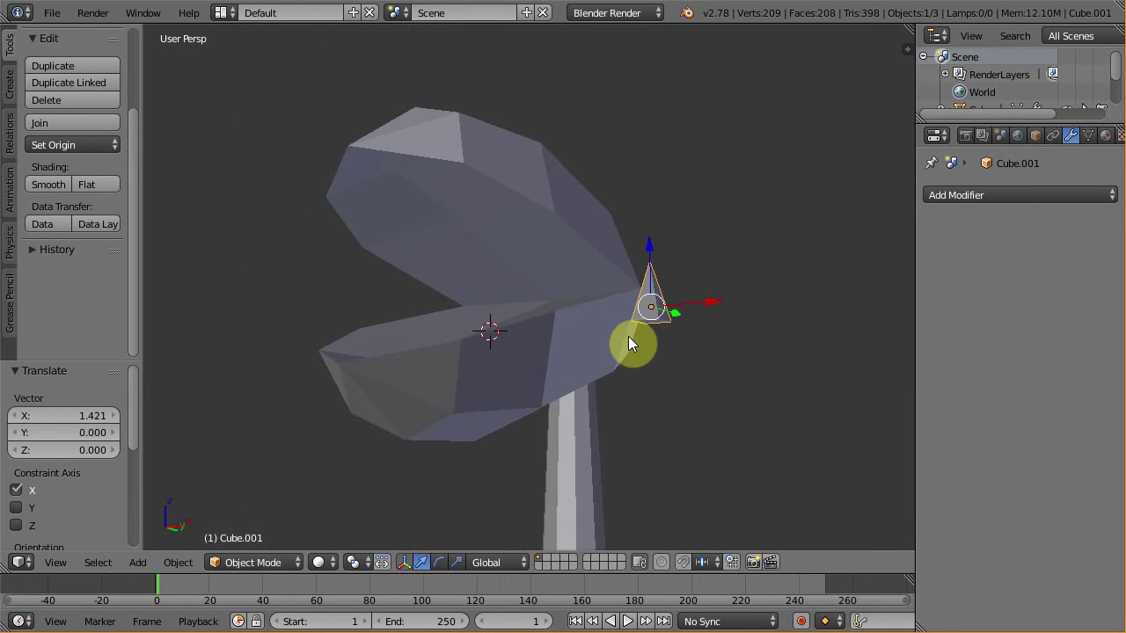
scroll(642, 343, "up", 3)
Delete the spike's base face, return to Object Mode and view the whole plant.
key("Tab")
middle_click_drag(698, 346, 528, 264, "shift")
key("ctrl+i")
middle_click_drag(563, 302, 594, 219)
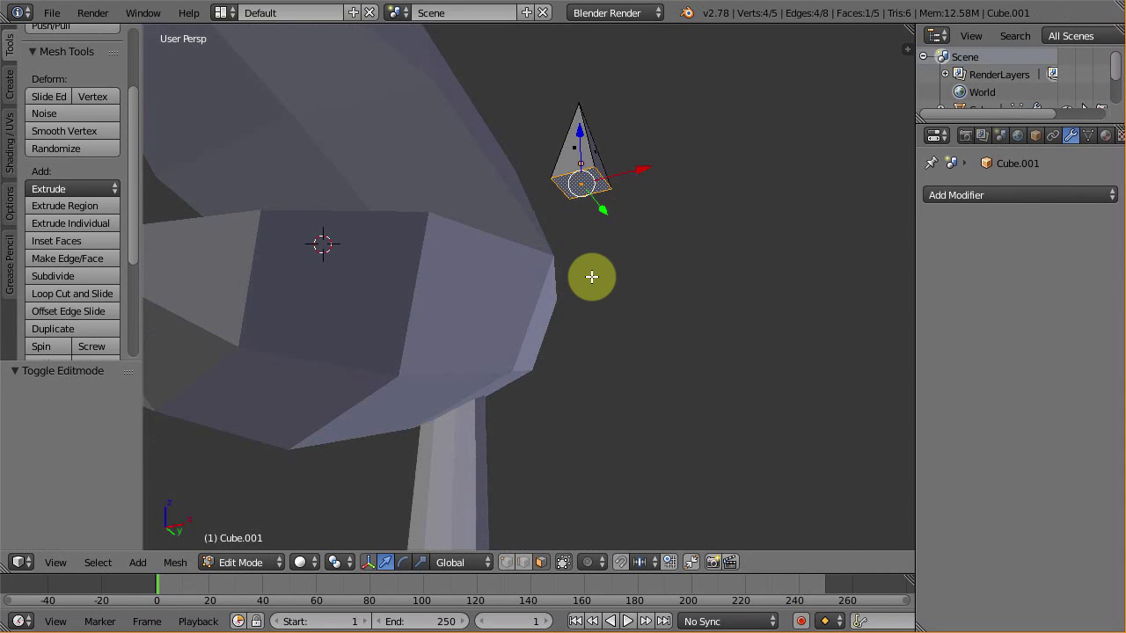
key("x")
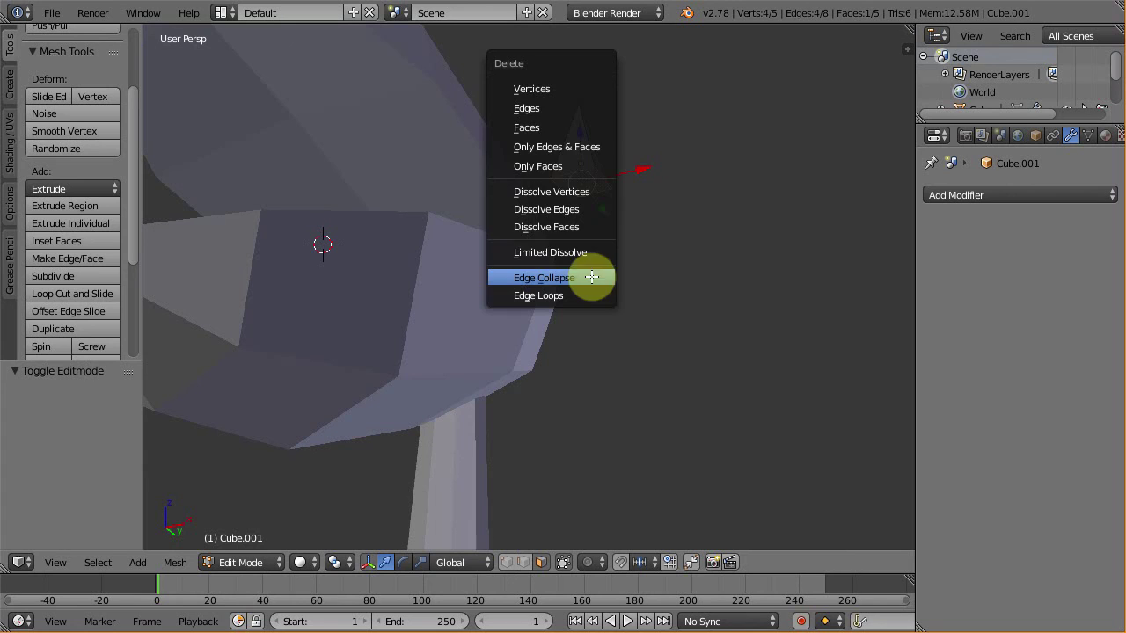
left_click(537, 126)
middle_click_drag(583, 252, 560, 327)
key("Tab")
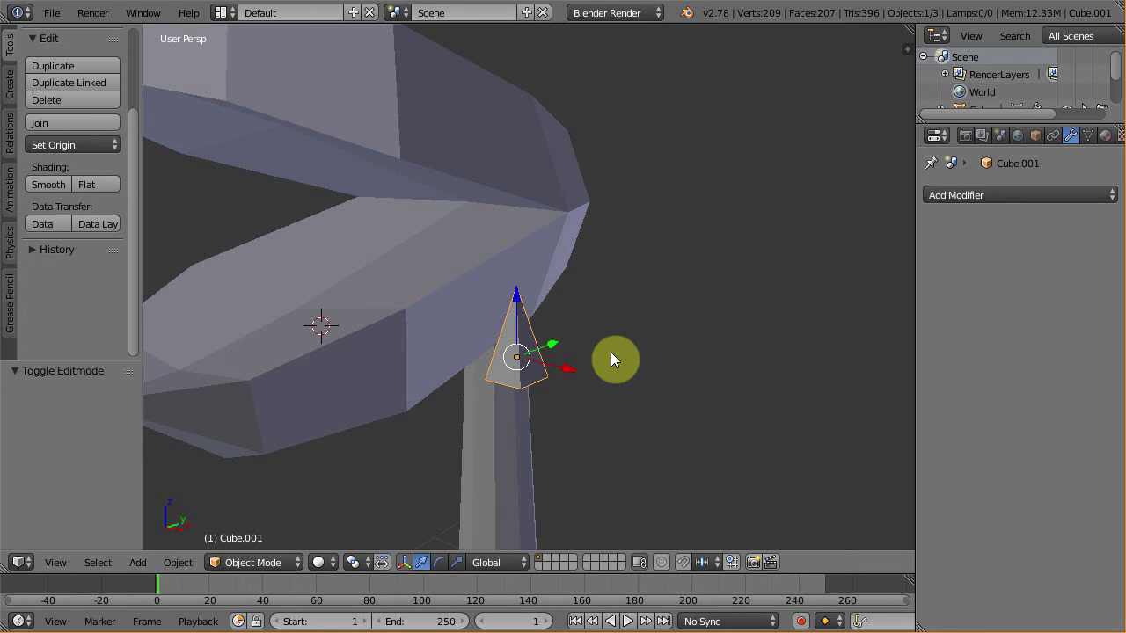
scroll(610, 352, "down", 6)
middle_click_drag(578, 432, 563, 332)
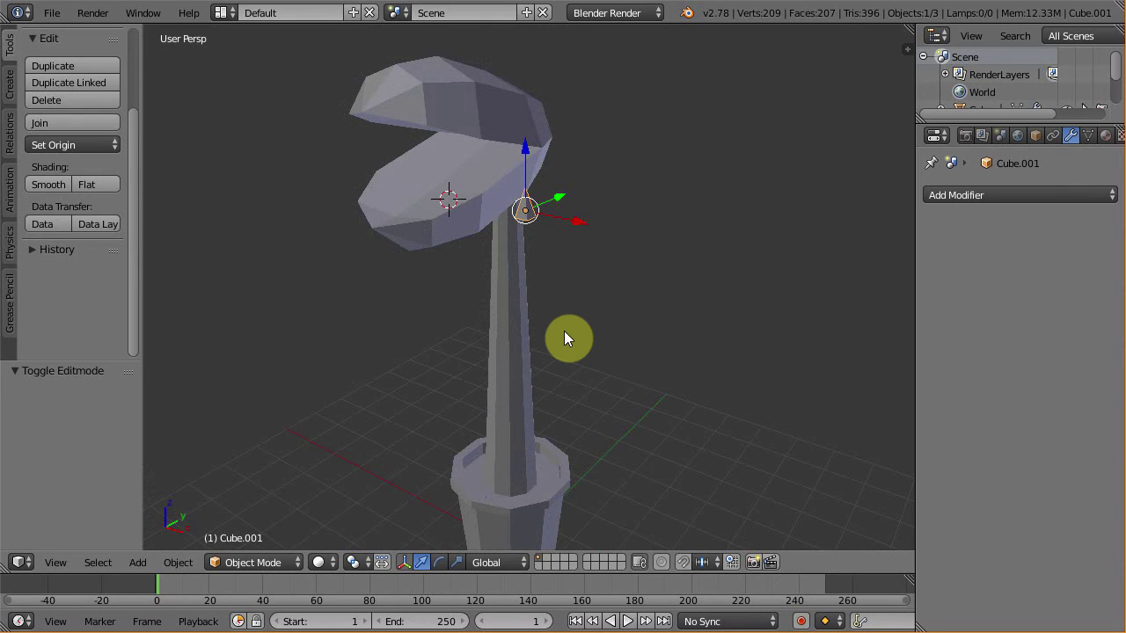
Add a plane, move it along X beside the stem and scale it to 0.5.
key("shift+a")
mouse_move(564, 331)
left_click(614, 331)
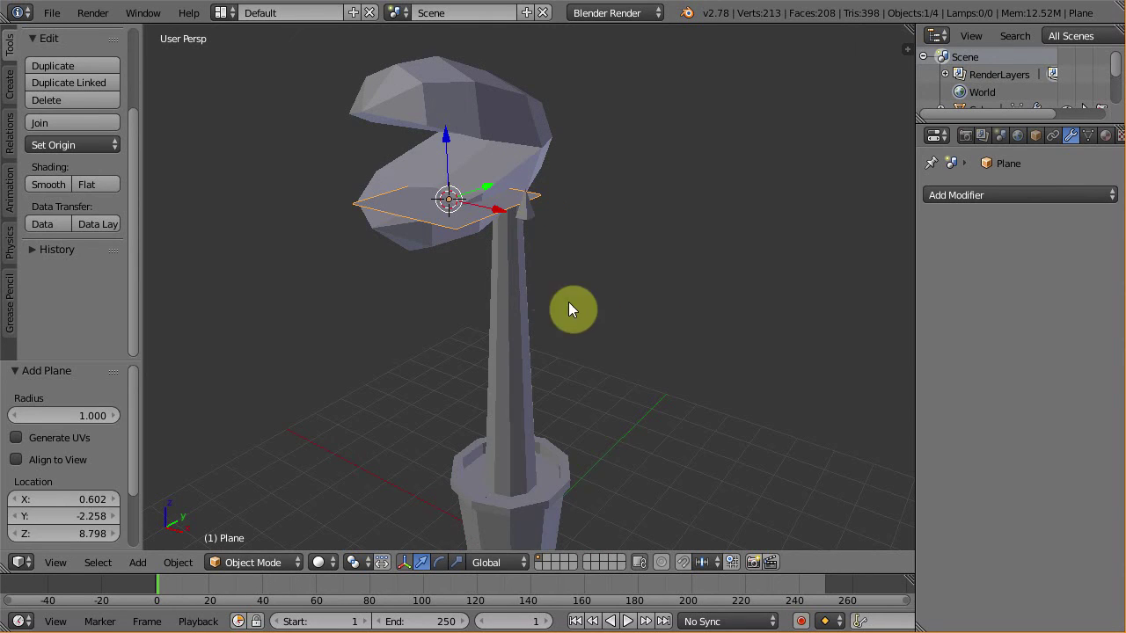
left_click_drag(495, 218, 737, 352)
middle_click_drag(736, 348, 691, 379)
scroll(670, 285, "up", 1)
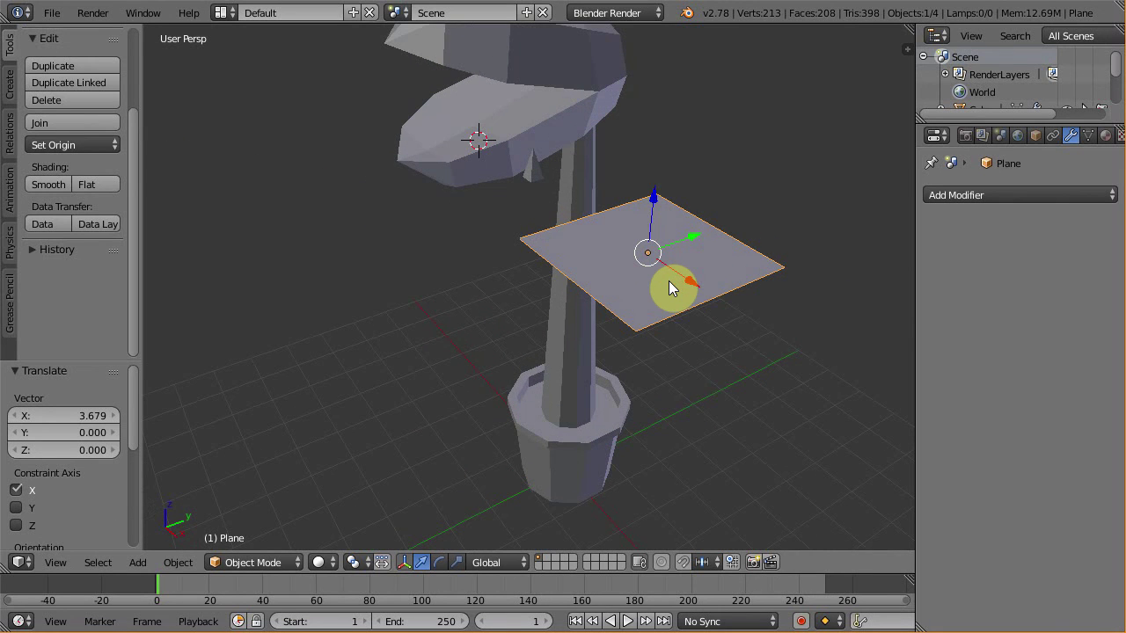
type("s0.5")
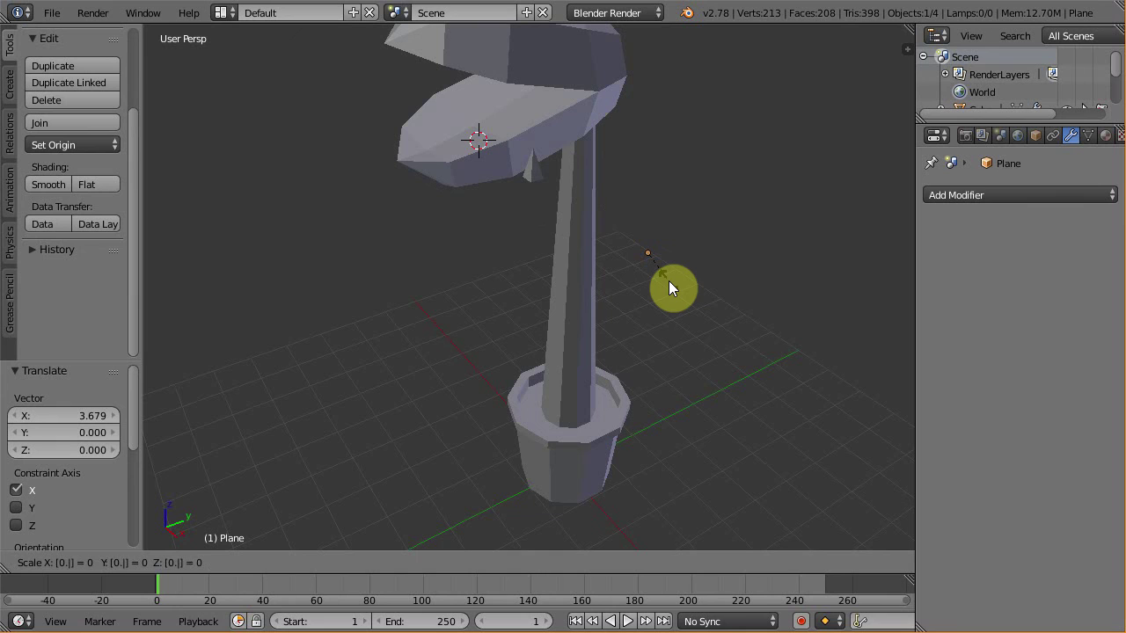
key("Return")
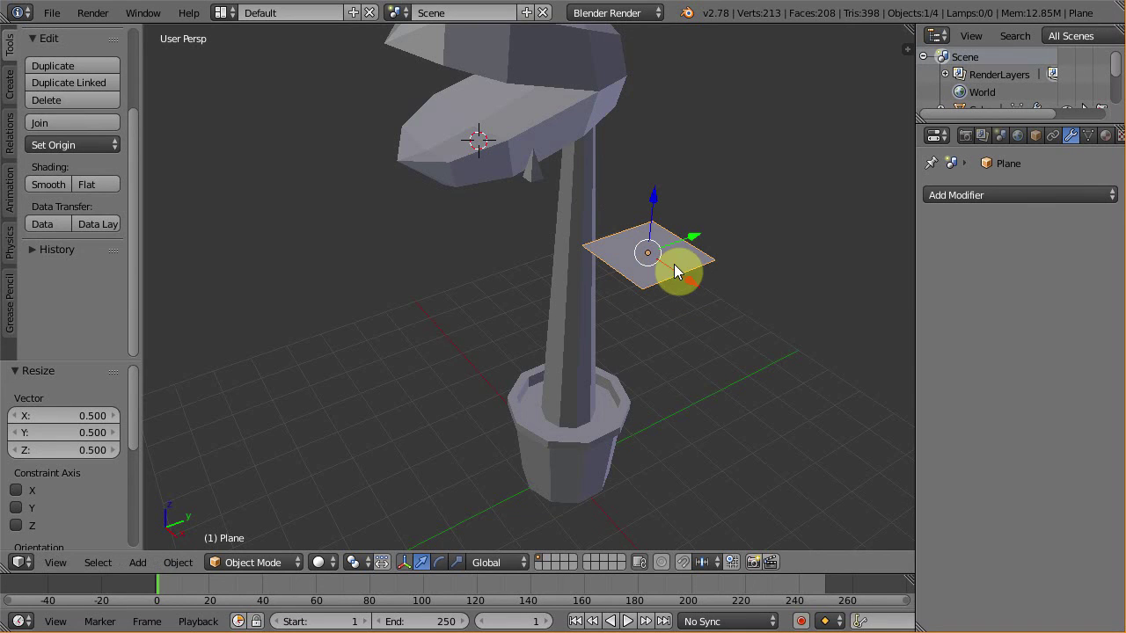
middle_click_drag(668, 281, 706, 259)
key("KP_Decimal")
middle_click_drag(641, 307, 610, 325)
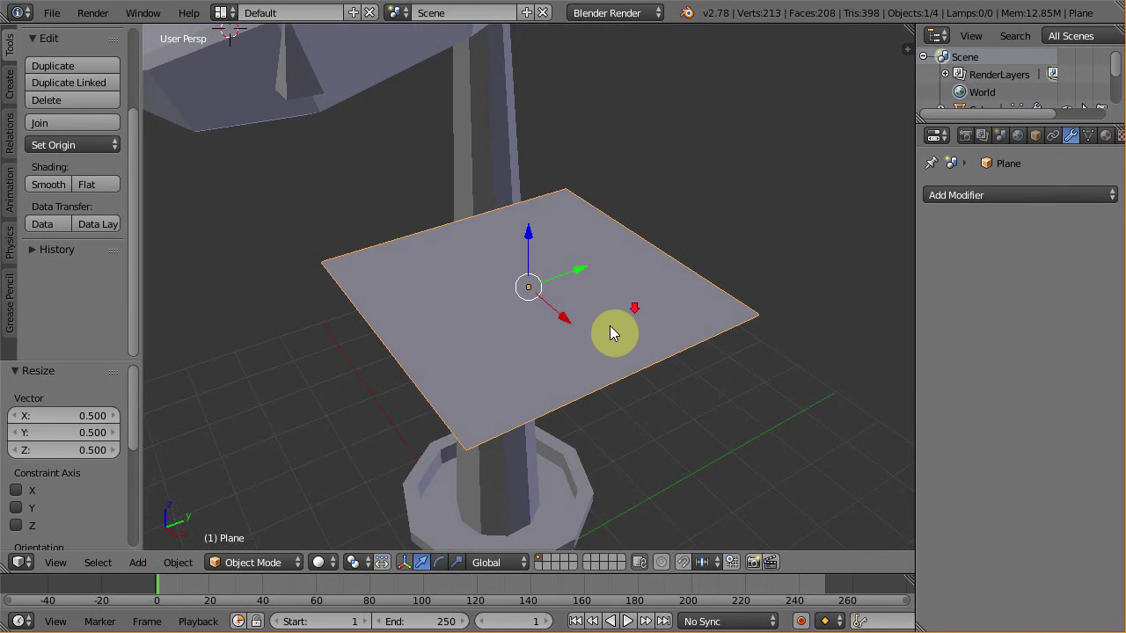
Extrude the plane's left edge -0.7 along Y and collapse it into a point.
key("Tab")
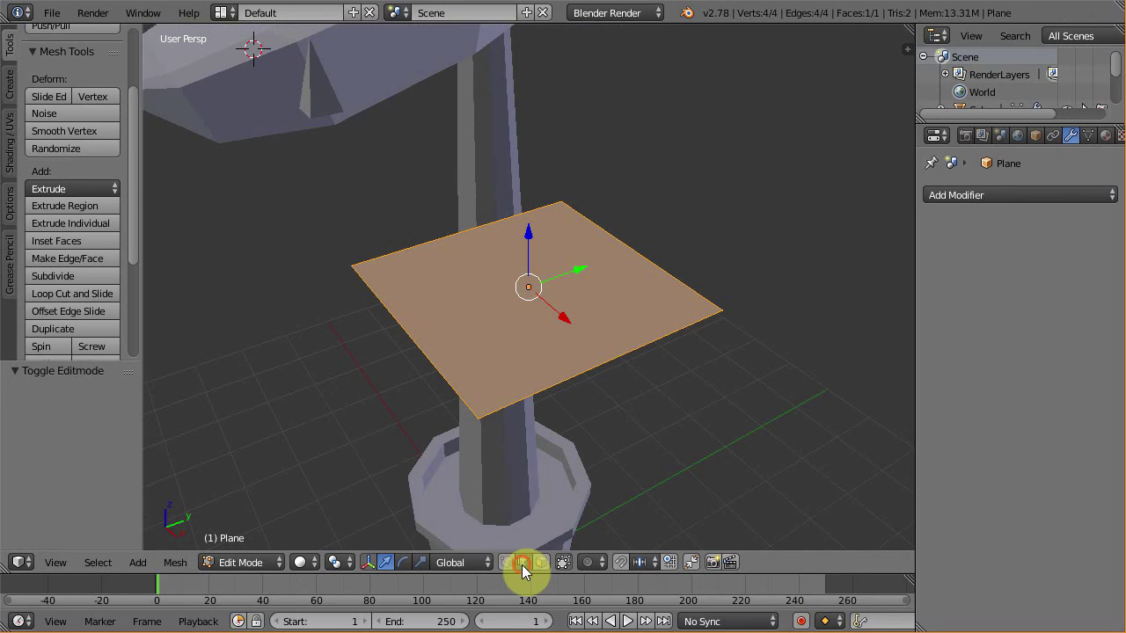
right_click(419, 353)
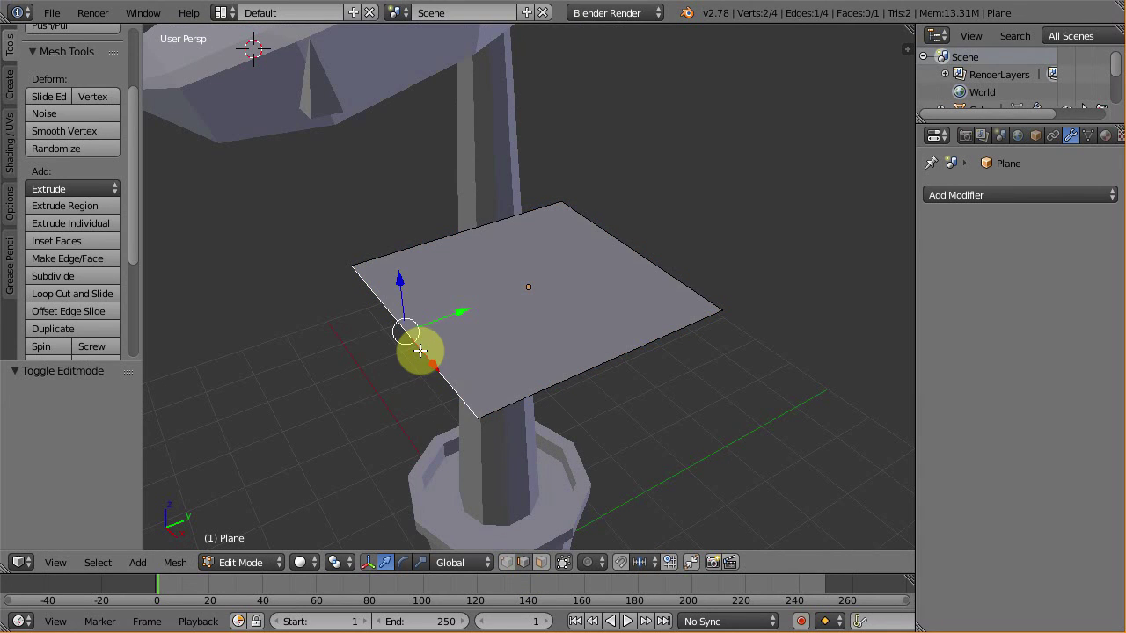
key("e")
key("y")
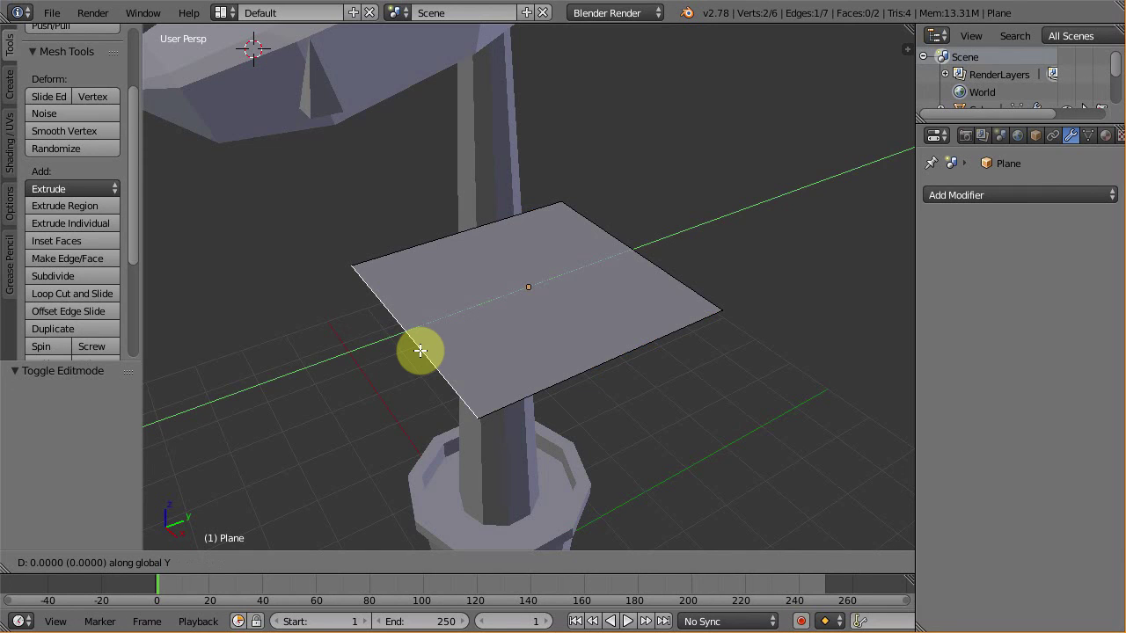
type("-0.7")
key("Return")
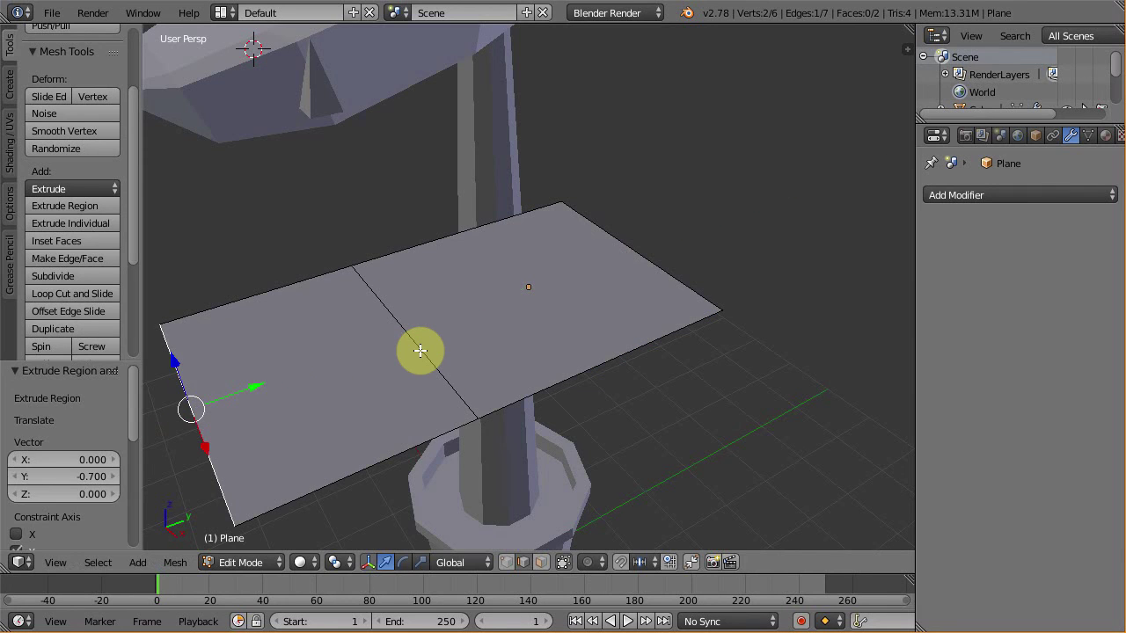
key("x")
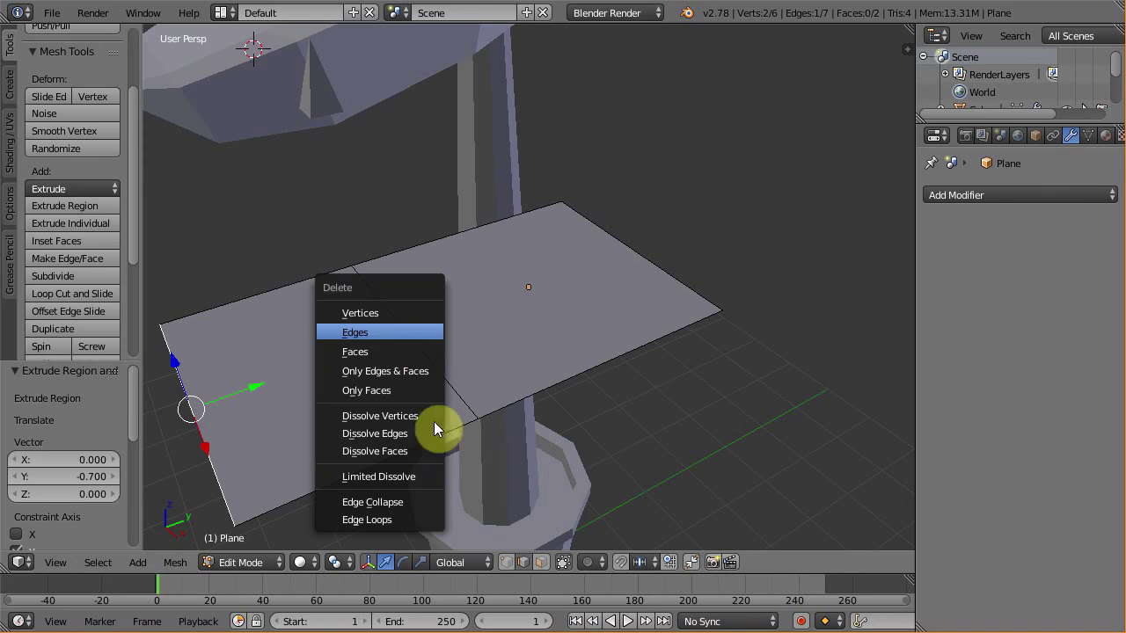
left_click(382, 501)
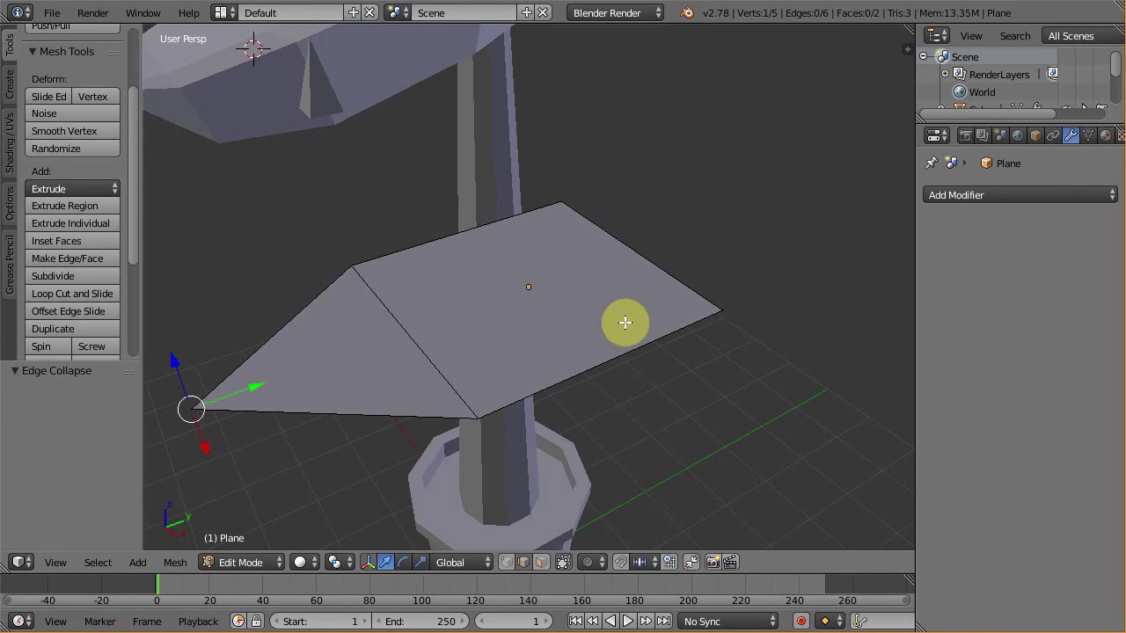
Extrude the right edge 0.7 along Y and collapse it into a point.
right_click(645, 260)
type("ey0.7")
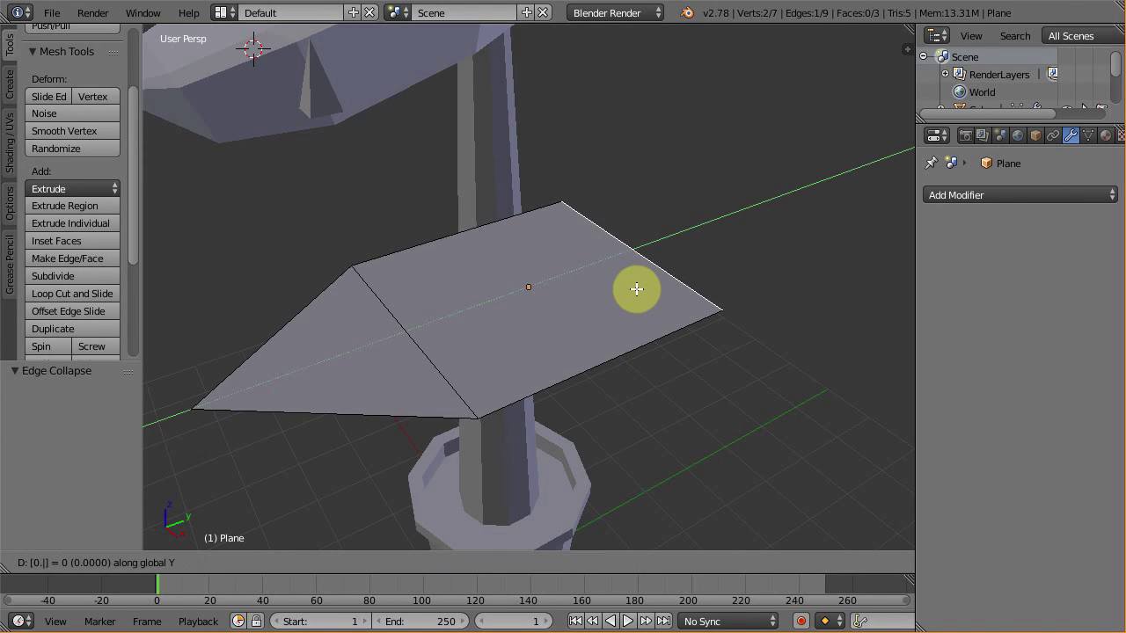
key("Return")
key("x")
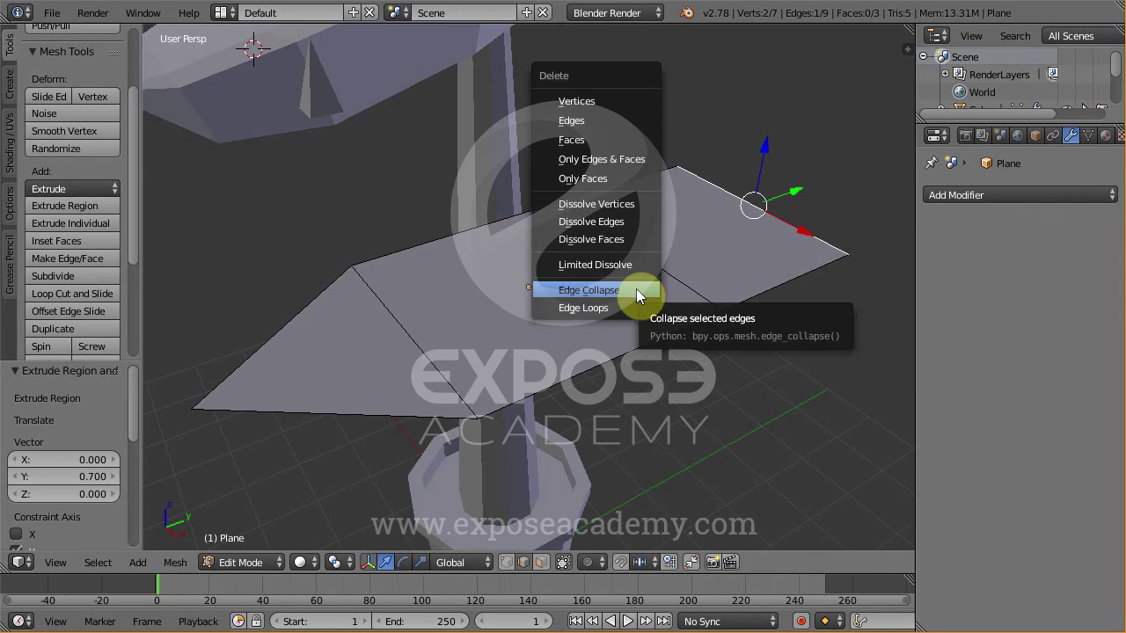
left_click(635, 288)
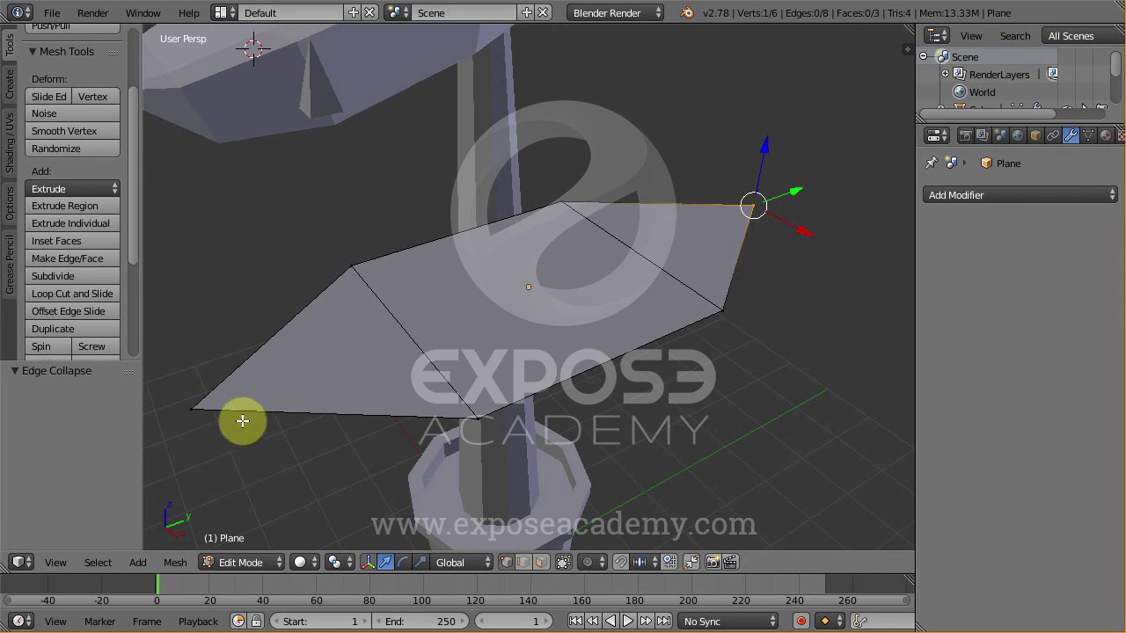
Join the leaf's two tip vertices with a centre edge.
right_click(190, 408)
right_click(750, 206, "shift")
key("j")
key("KP_8")
middle_click_drag(534, 349, 615, 320)
middle_click_drag(631, 378, 569, 369)
Rename the pot object to 'Carny' in the Object properties.
key("Tab")
right_click(521, 410)
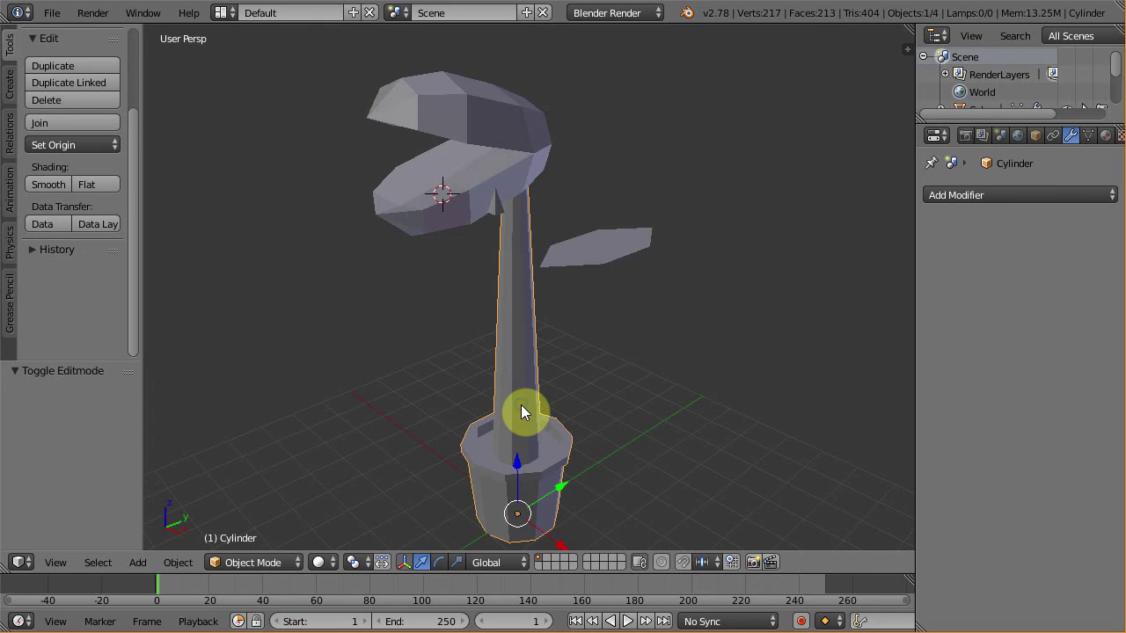
left_click(1034, 134)
left_click(996, 194)
type("Ca")
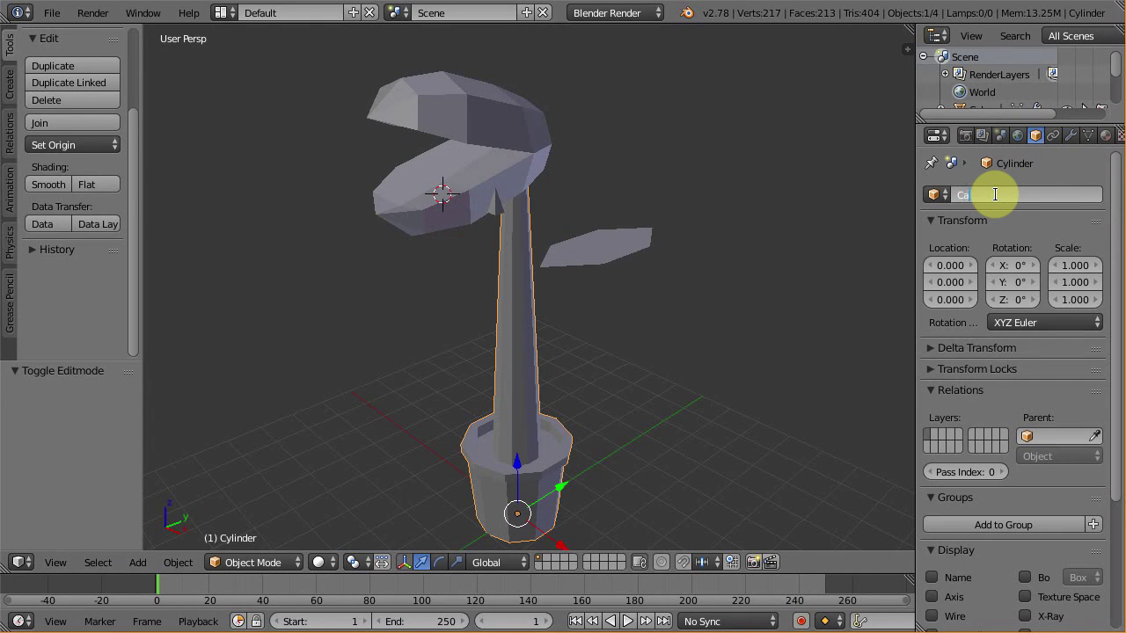
type("rny")
key("Return")
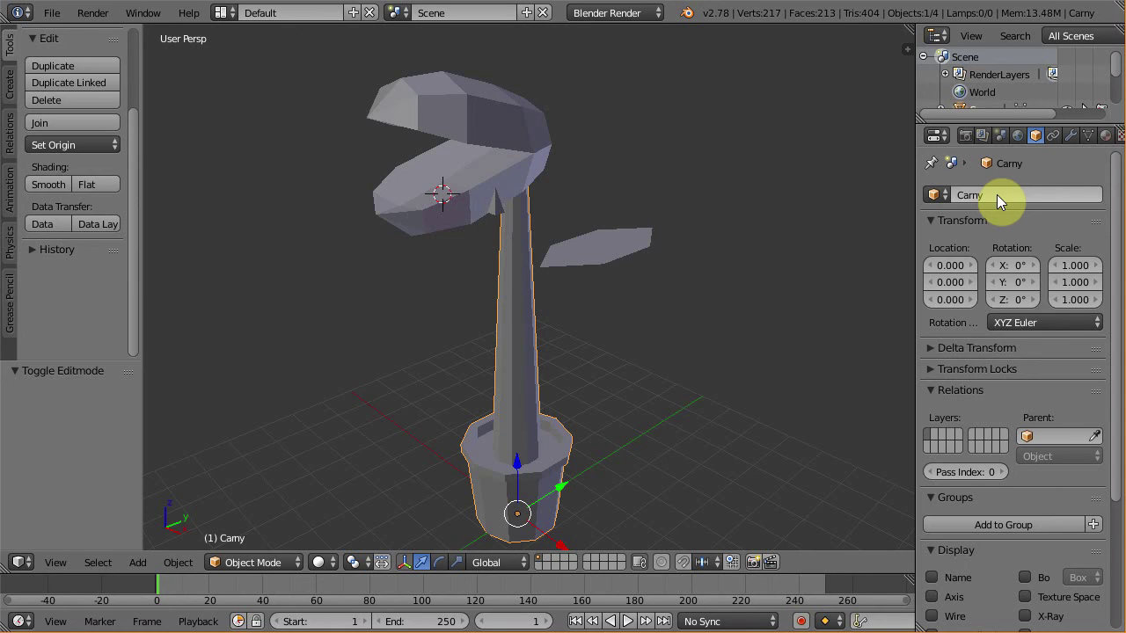
Save the scene as Carny.blend.
left_click(53, 14)
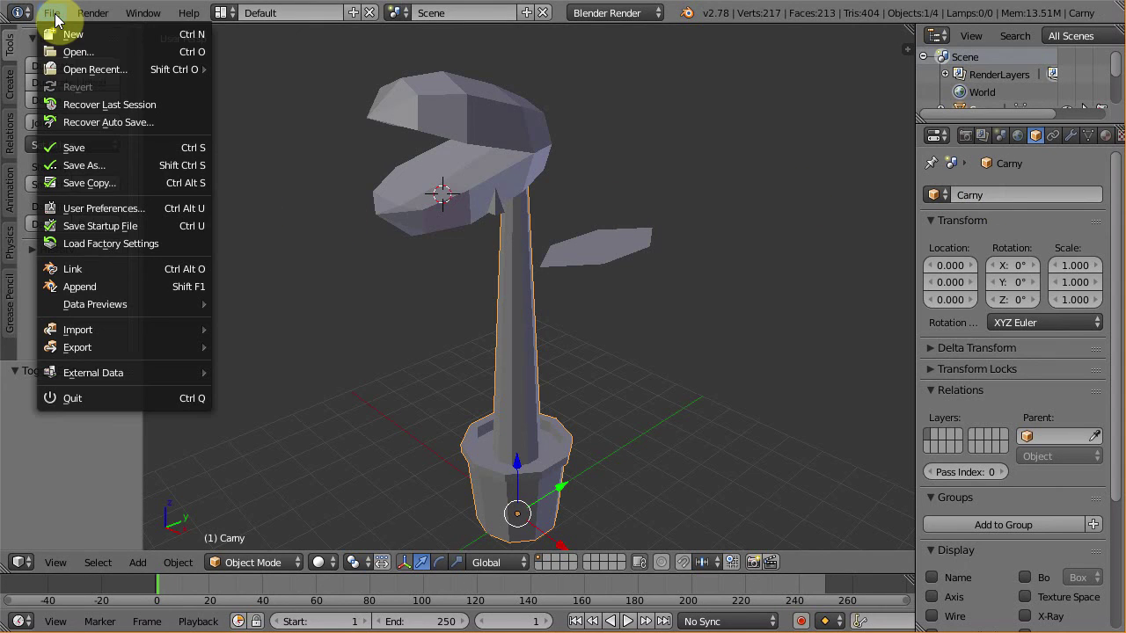
left_click(90, 164)
type("Carny.blend")
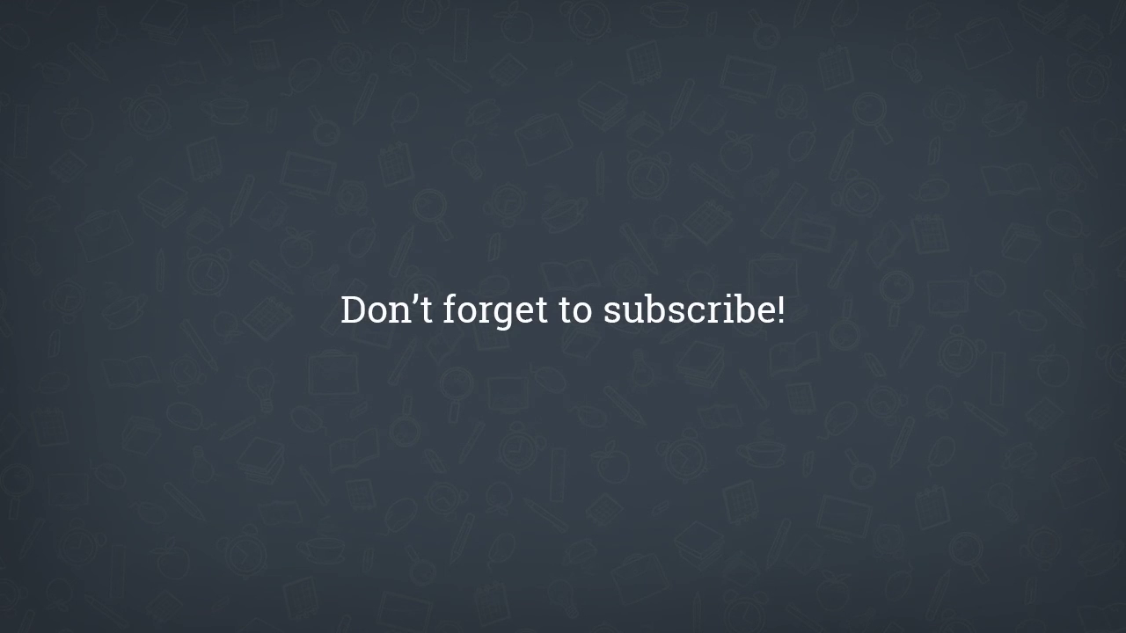